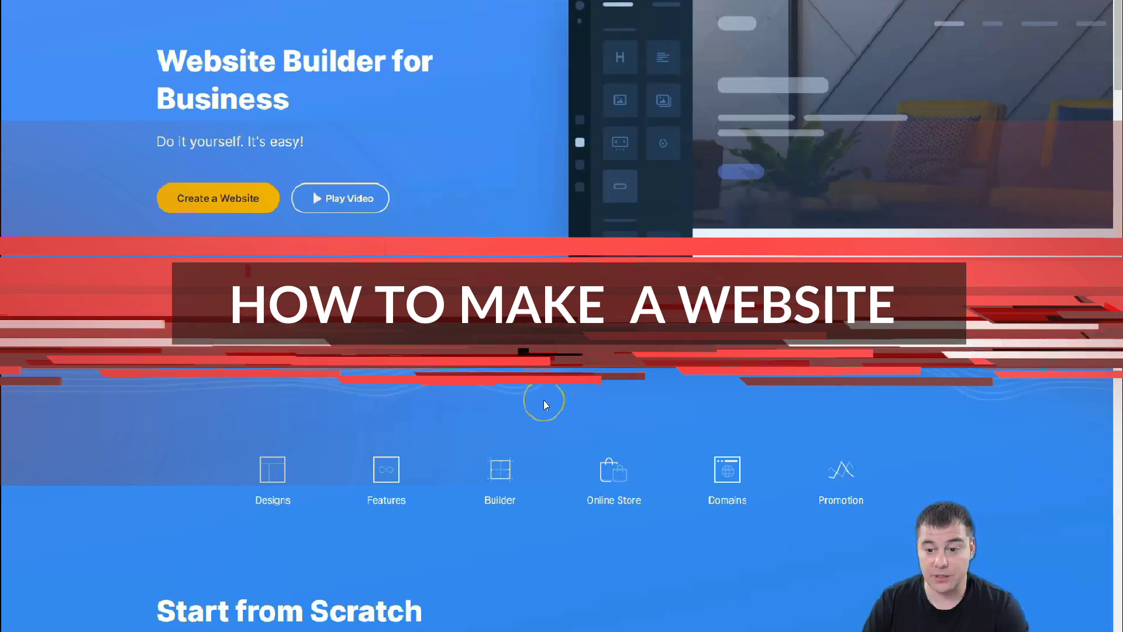
{"action": "scroll", "coordinate": [544, 404], "scroll_direction": "down", "scroll_amount": 2}
{"action": "scroll", "coordinate": [544, 405], "scroll_direction": "down", "scroll_amount": 1}
{"action": "scroll", "coordinate": [544, 404], "scroll_direction": "down", "scroll_amount": 2}
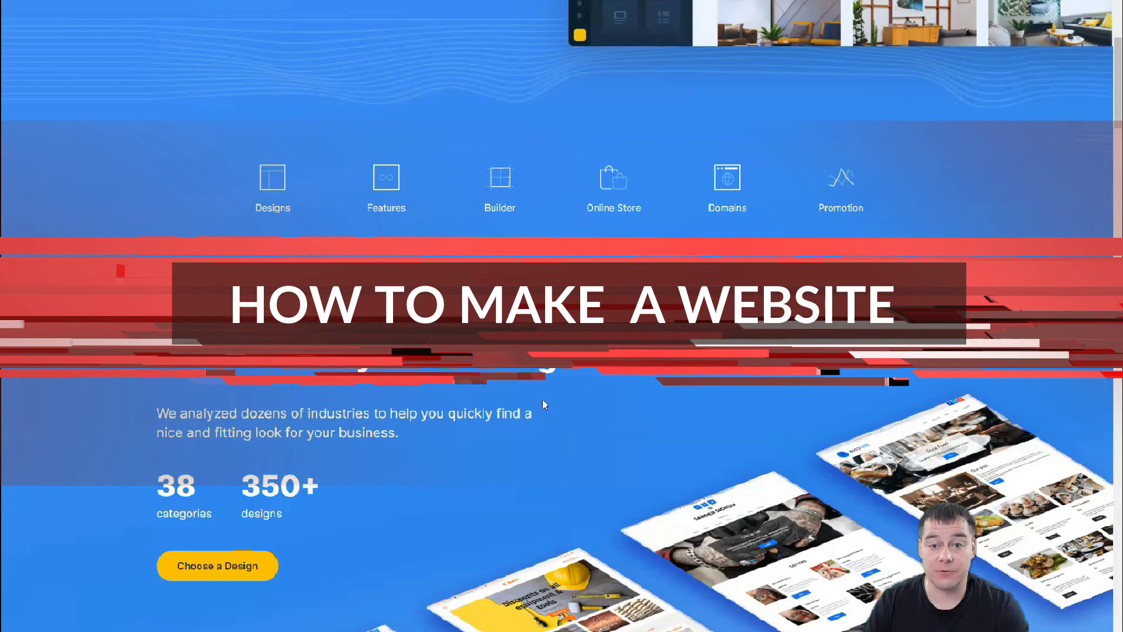
{"action": "scroll", "coordinate": [543, 405], "scroll_direction": "down", "scroll_amount": 1}
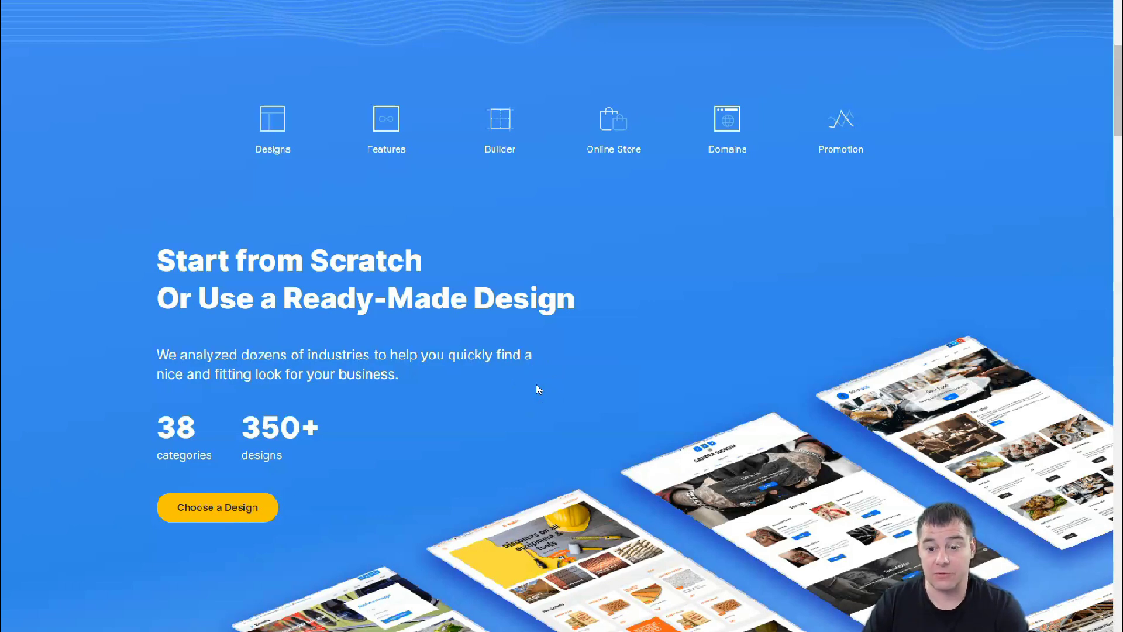
{"action": "scroll", "coordinate": [537, 388], "scroll_direction": "down", "scroll_amount": 1}
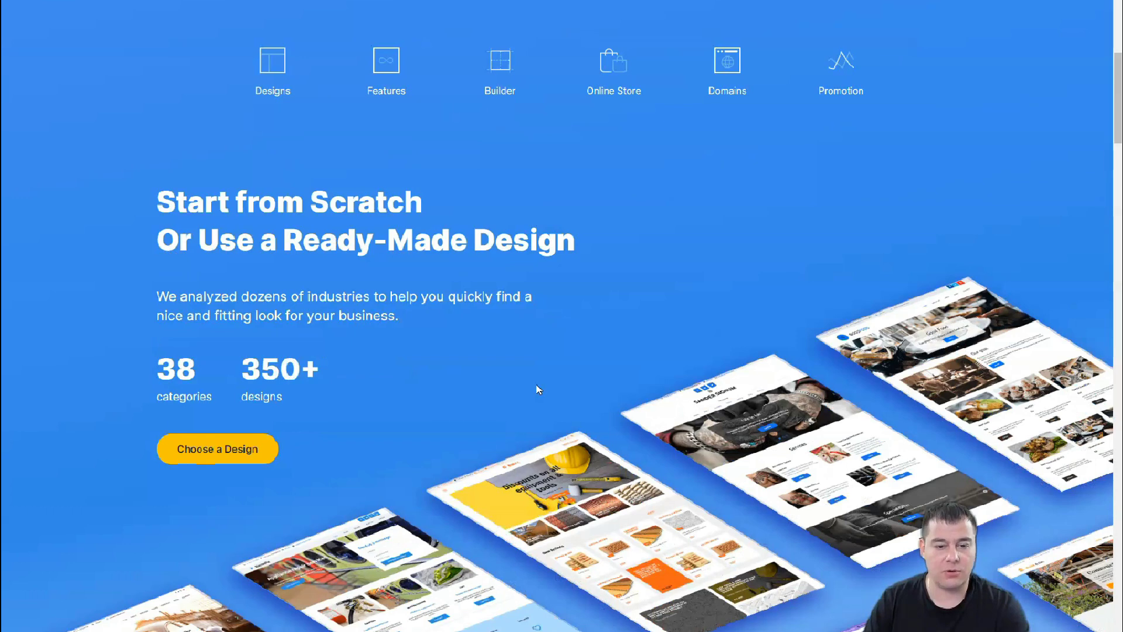
{"action": "scroll", "coordinate": [537, 389], "scroll_direction": "up", "scroll_amount": 1}
{"action": "scroll", "coordinate": [536, 388], "scroll_direction": "up", "scroll_amount": 1}
{"action": "scroll", "coordinate": [537, 389], "scroll_direction": "up", "scroll_amount": 1}
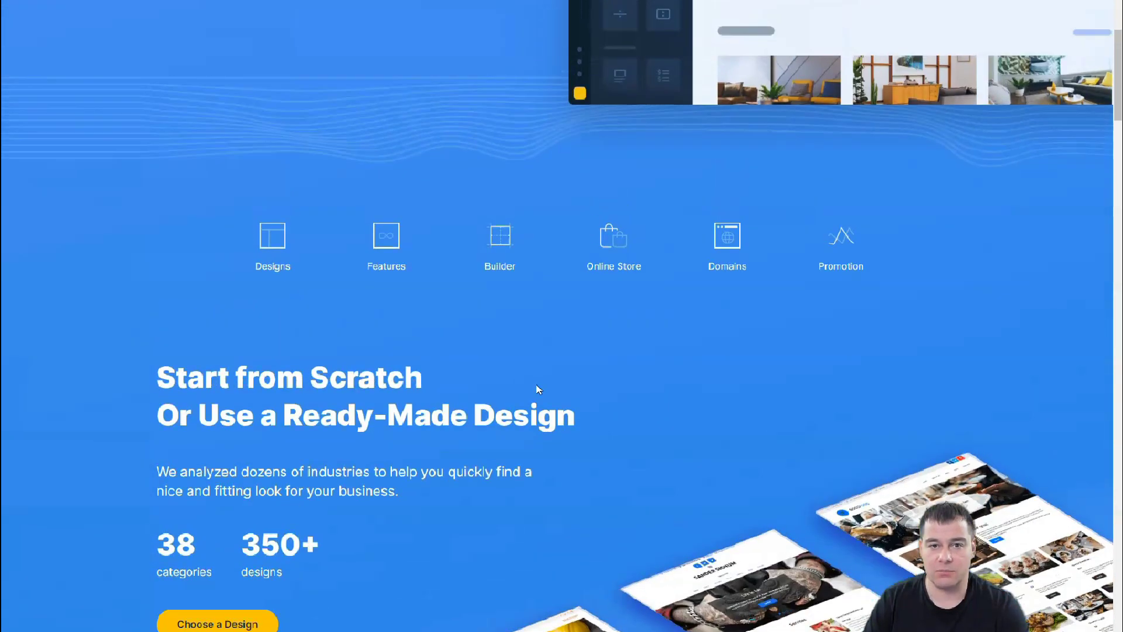
{"action": "scroll", "coordinate": [537, 388], "scroll_direction": "up", "scroll_amount": 1}
{"action": "scroll", "coordinate": [536, 389], "scroll_direction": "up", "scroll_amount": 2}
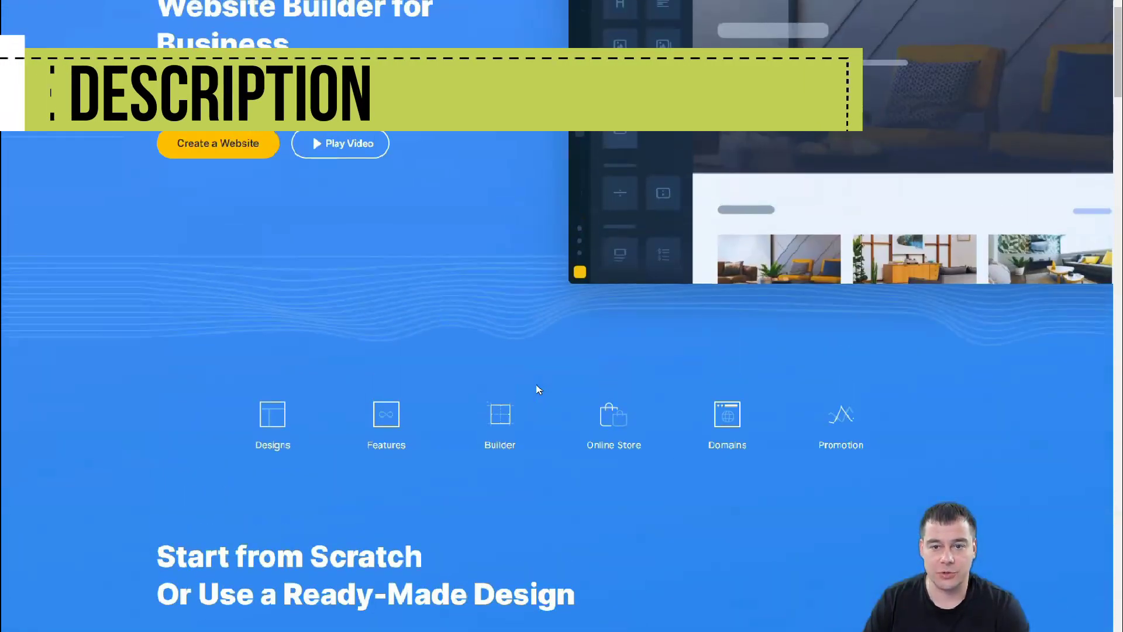
{"action": "scroll", "coordinate": [537, 389], "scroll_direction": "up", "scroll_amount": 1}
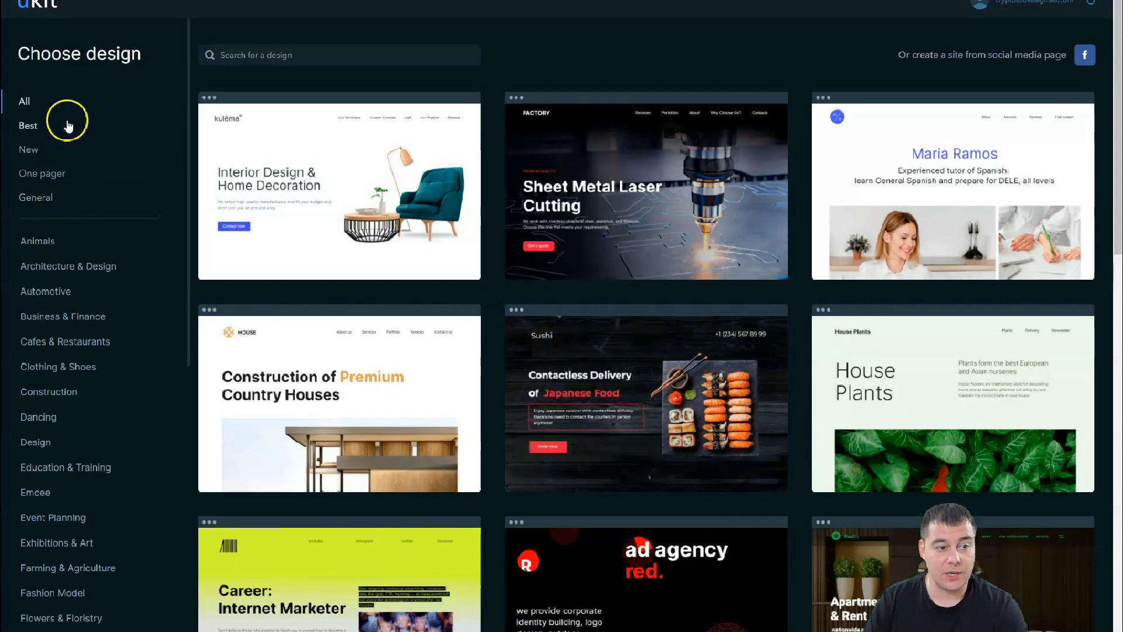
{"action": "scroll", "coordinate": [542, 286], "scroll_direction": "down", "scroll_amount": 2}
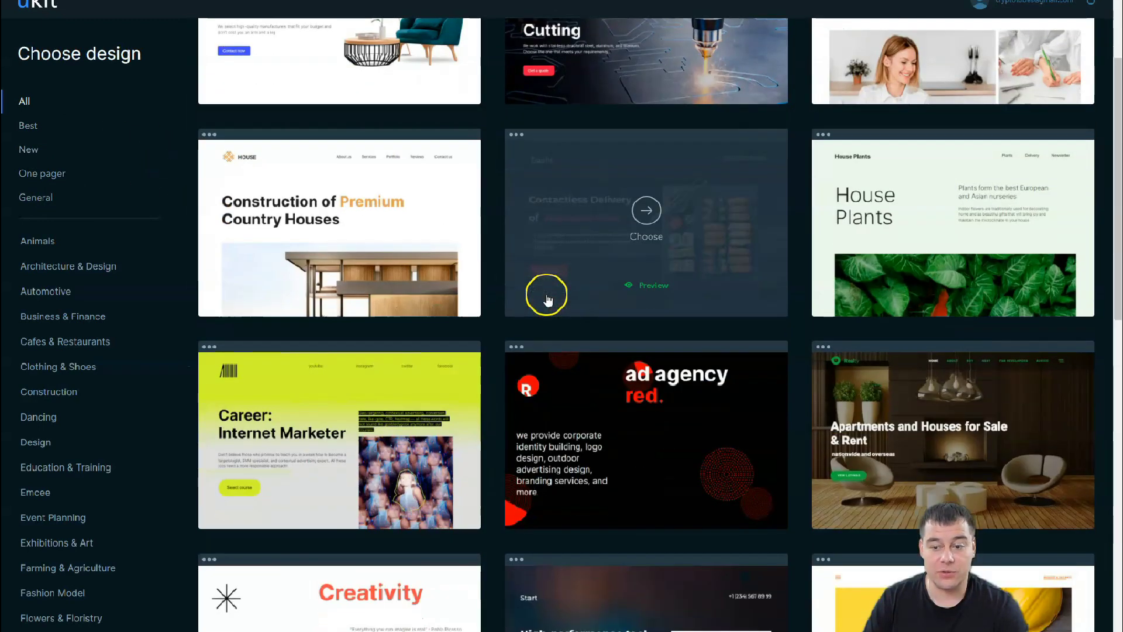
{"action": "scroll", "coordinate": [546, 298], "scroll_direction": "down", "scroll_amount": 4}
{"action": "scroll", "coordinate": [546, 300], "scroll_direction": "down", "scroll_amount": 2}
{"action": "scroll", "coordinate": [546, 301], "scroll_direction": "down", "scroll_amount": 2}
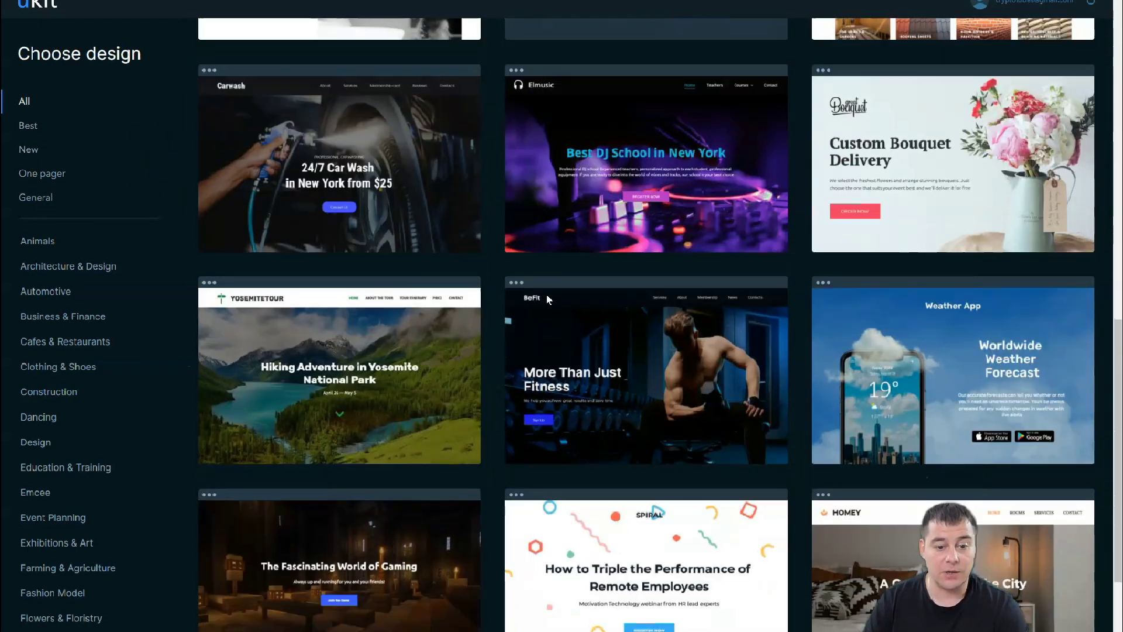
{"action": "scroll", "coordinate": [547, 301], "scroll_direction": "down", "scroll_amount": 3}
{"action": "scroll", "coordinate": [547, 301], "scroll_direction": "down", "scroll_amount": 2}
{"action": "scroll", "coordinate": [548, 301], "scroll_direction": "down", "scroll_amount": 3}
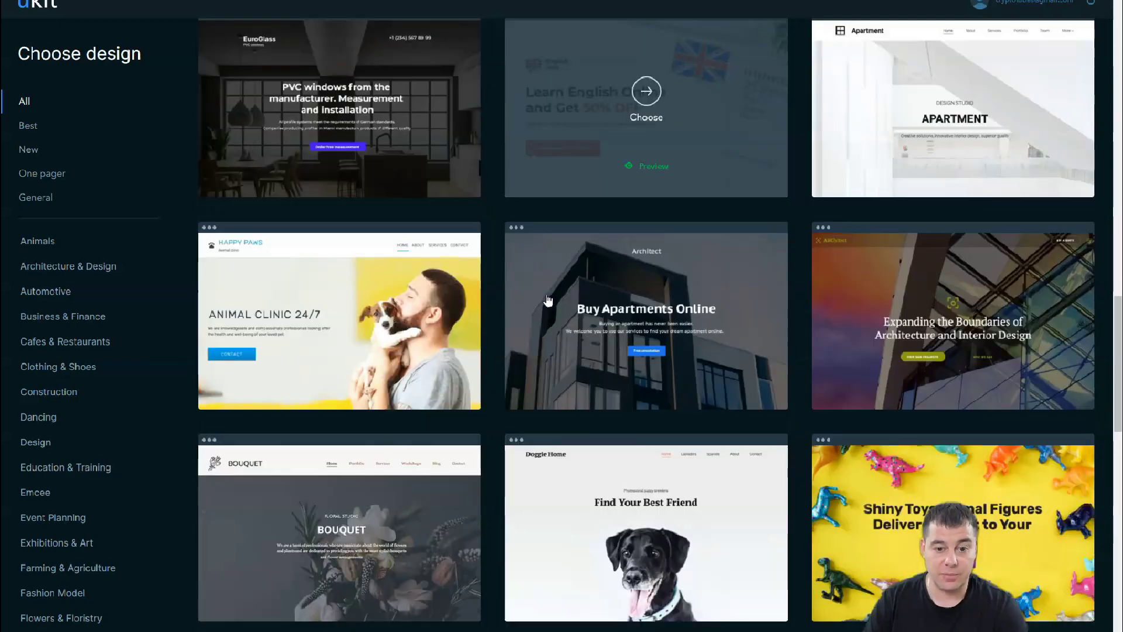
{"action": "scroll", "coordinate": [548, 301], "scroll_direction": "down", "scroll_amount": 1}
{"action": "scroll", "coordinate": [547, 300], "scroll_direction": "down", "scroll_amount": 2}
{"action": "scroll", "coordinate": [548, 301], "scroll_direction": "down", "scroll_amount": 2}
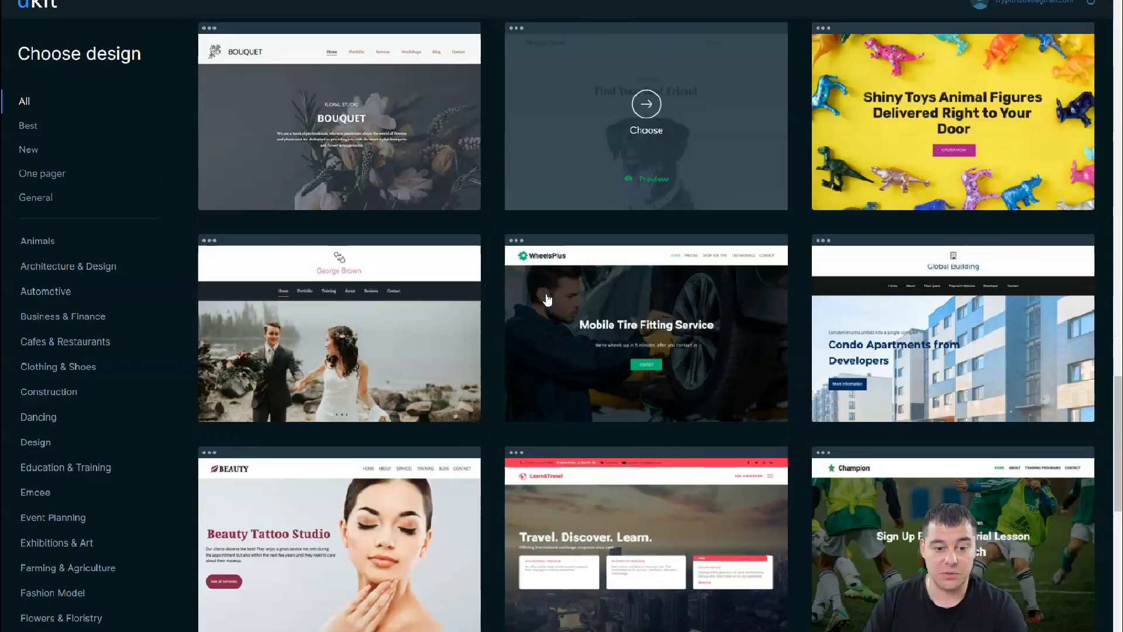
{"action": "scroll", "coordinate": [546, 300], "scroll_direction": "down", "scroll_amount": 1}
{"action": "scroll", "coordinate": [546, 300], "scroll_direction": "down", "scroll_amount": 2}
{"action": "scroll", "coordinate": [547, 300], "scroll_direction": "down", "scroll_amount": 2}
{"action": "scroll", "coordinate": [545, 300], "scroll_direction": "down", "scroll_amount": 3}
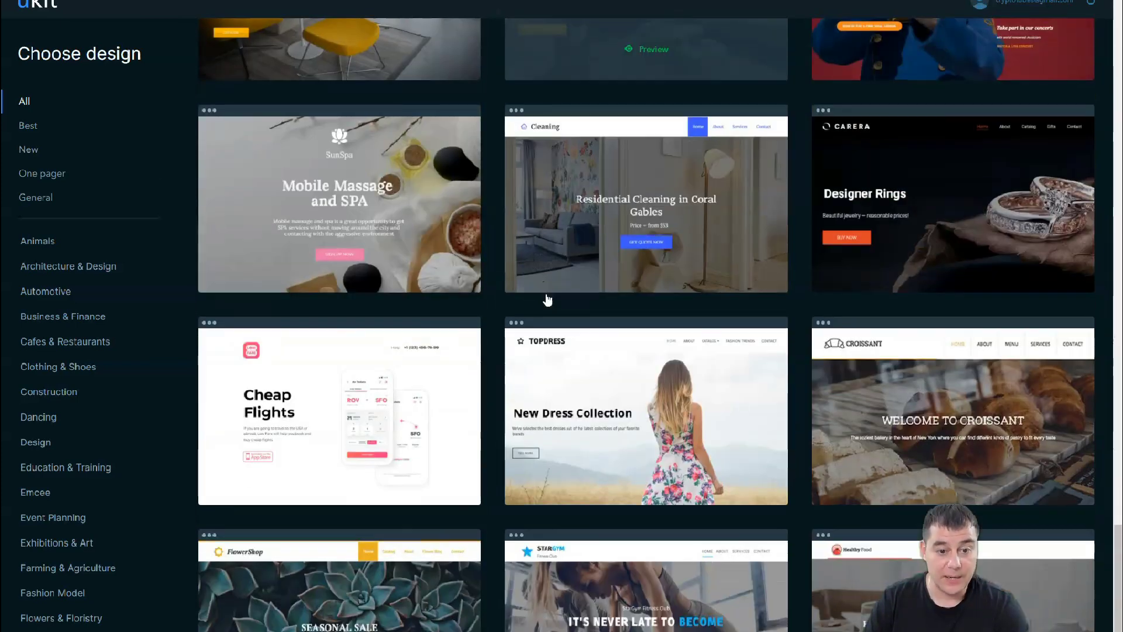
{"action": "scroll", "coordinate": [546, 300], "scroll_direction": "down", "scroll_amount": 1}
{"action": "scroll", "coordinate": [546, 300], "scroll_direction": "down", "scroll_amount": 3}
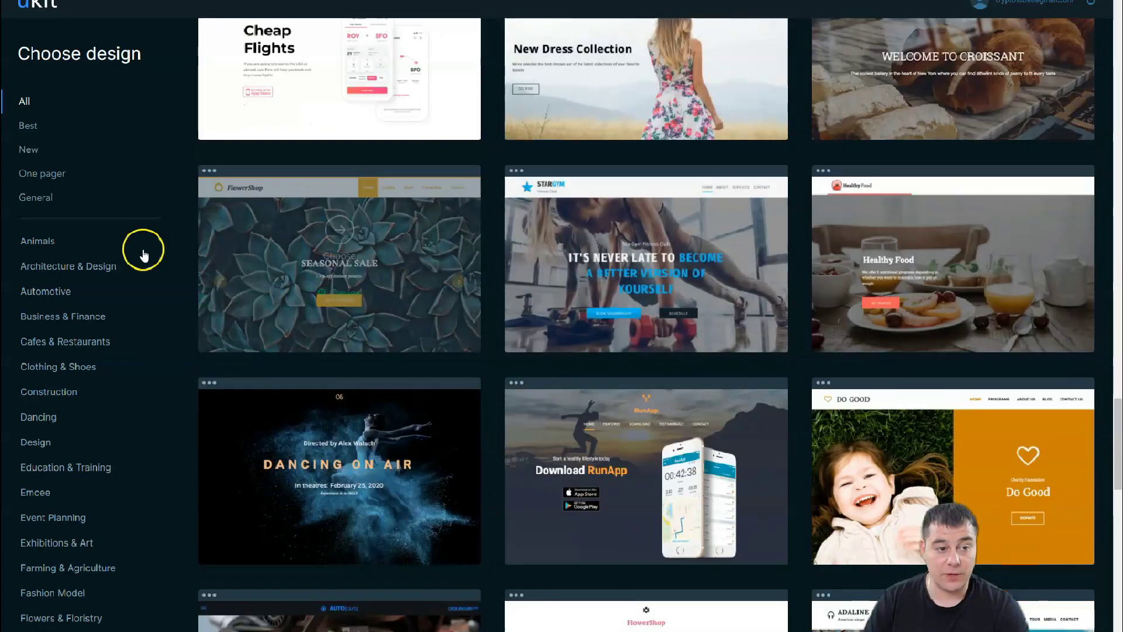
{"action": "left_click", "coordinate": [26, 127]}
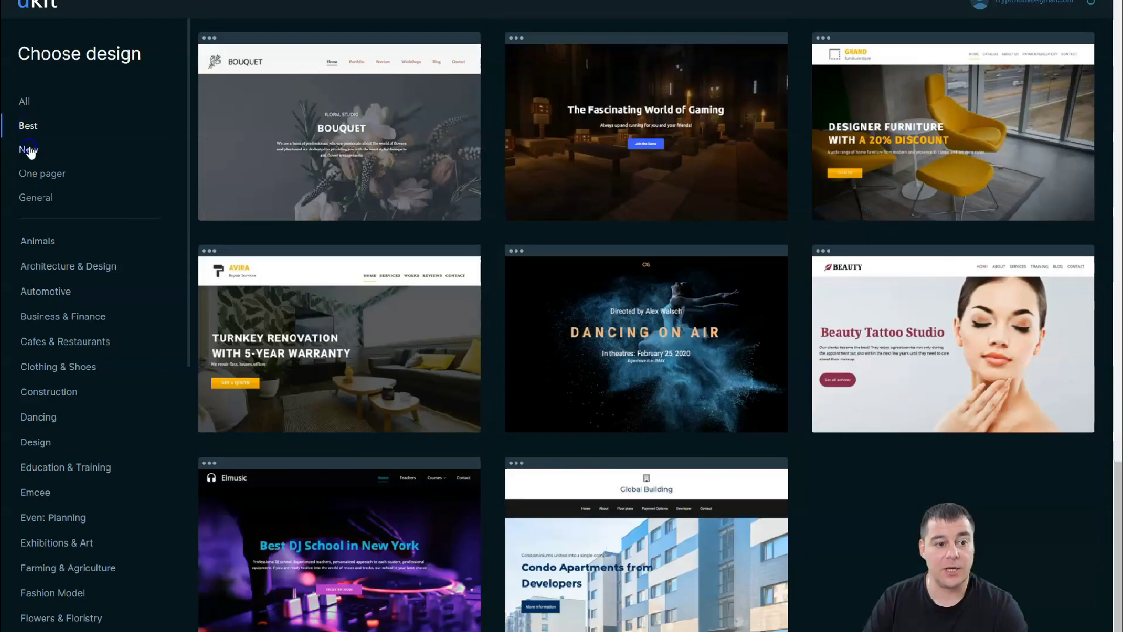
{"action": "left_click", "coordinate": [29, 151]}
{"action": "left_click", "coordinate": [43, 173]}
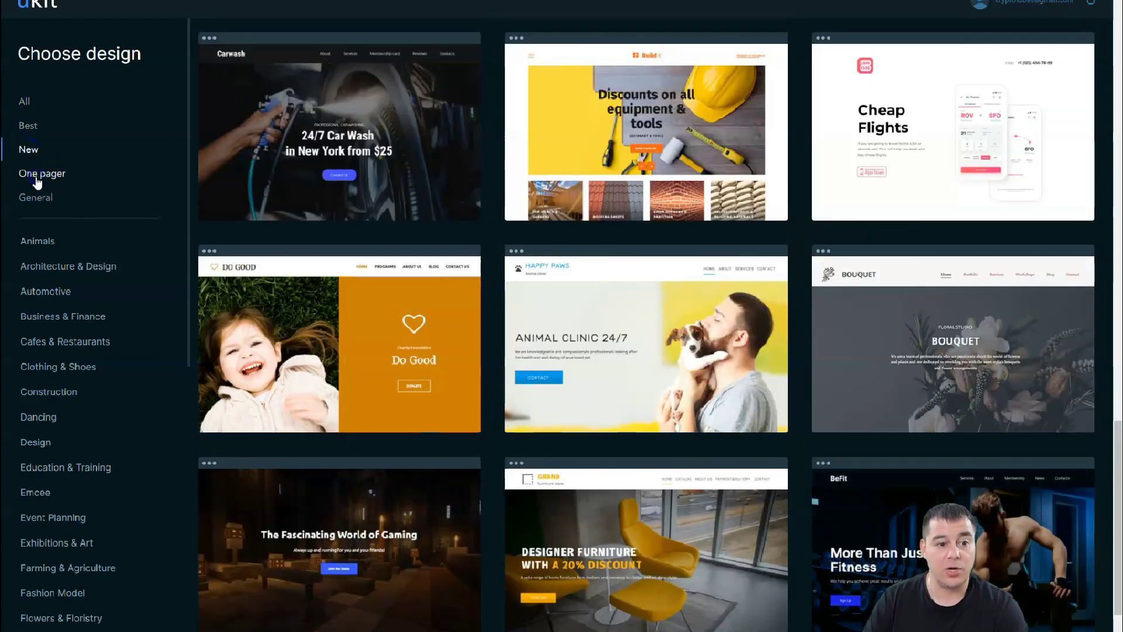
{"action": "left_click", "coordinate": [37, 198]}
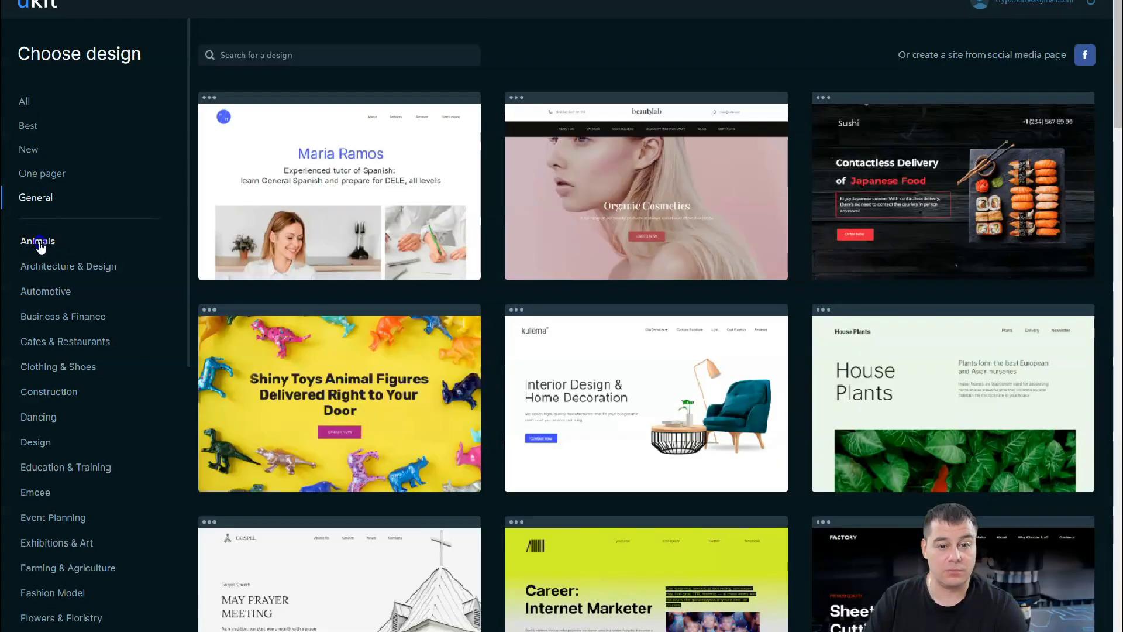
{"action": "left_click", "coordinate": [39, 244]}
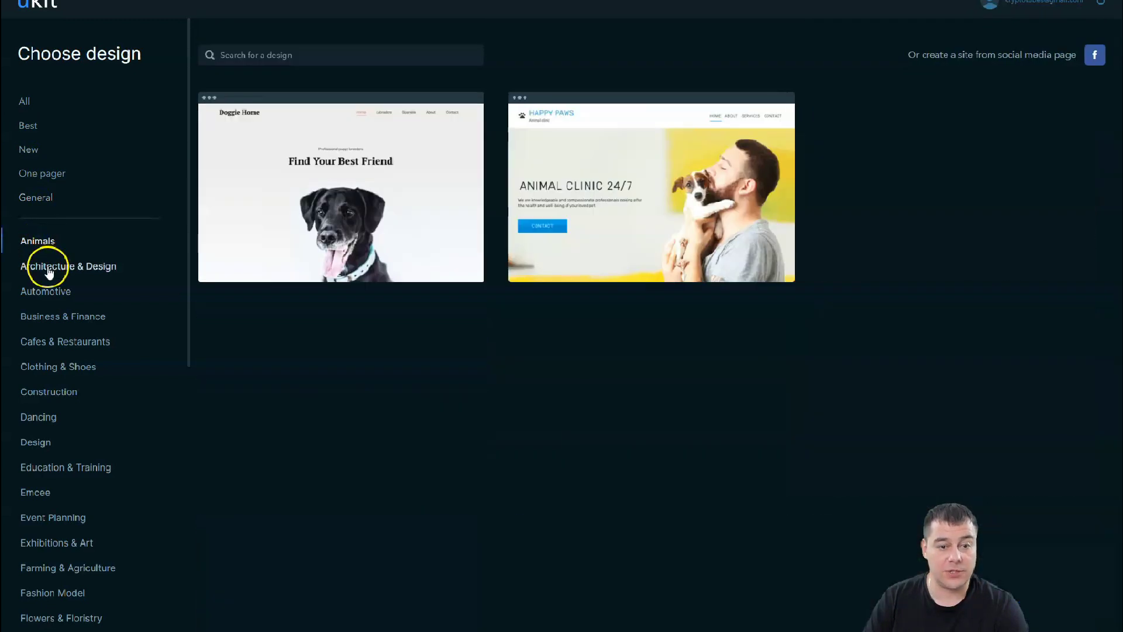
{"action": "left_click", "coordinate": [44, 267]}
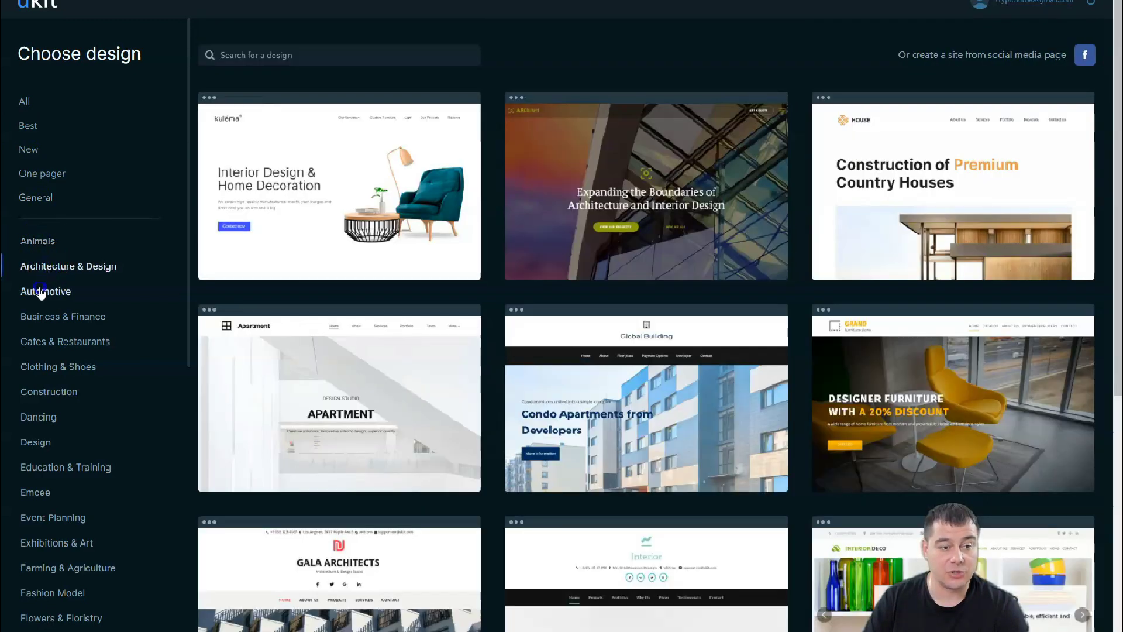
{"action": "left_click", "coordinate": [40, 292]}
{"action": "left_click", "coordinate": [48, 317]}
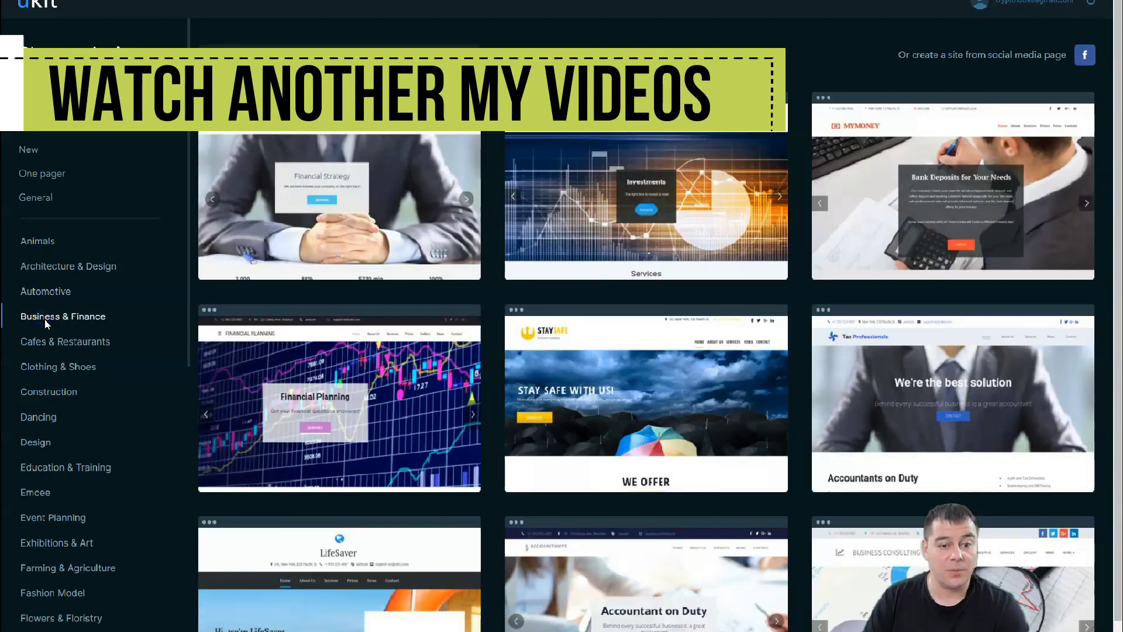
{"action": "left_click", "coordinate": [48, 345]}
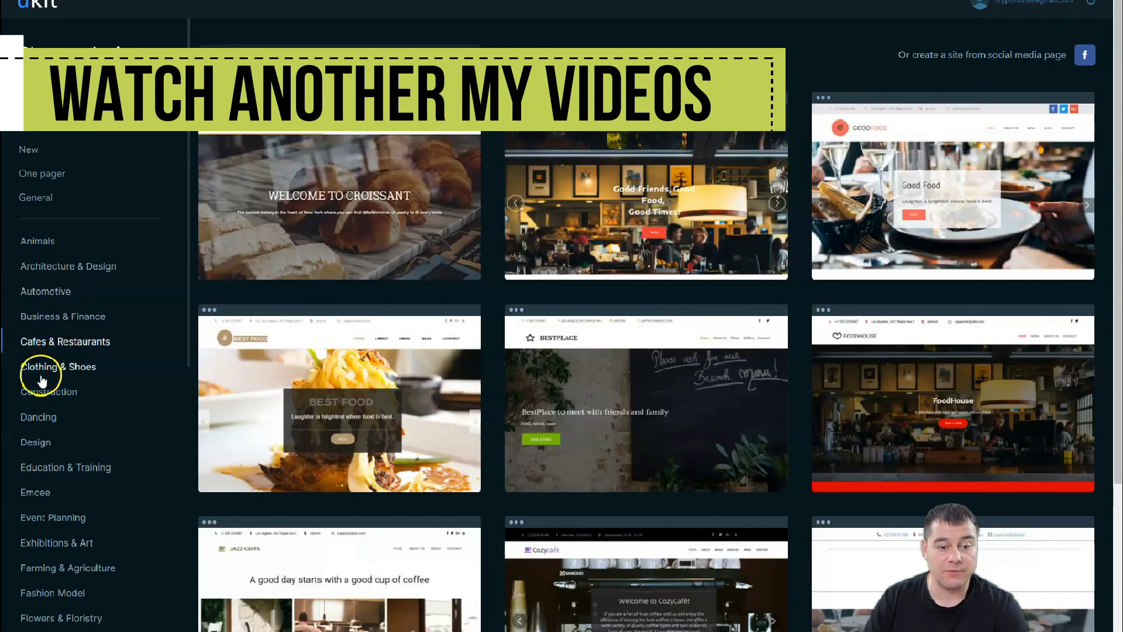
{"action": "left_click", "coordinate": [48, 467]}
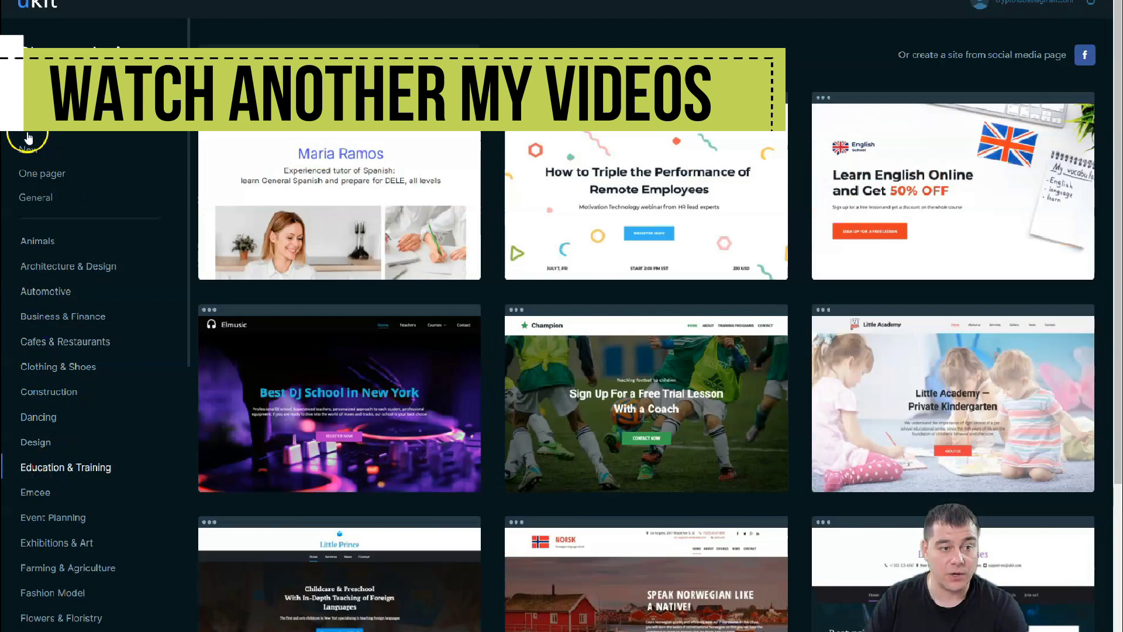
{"action": "left_click", "coordinate": [29, 145]}
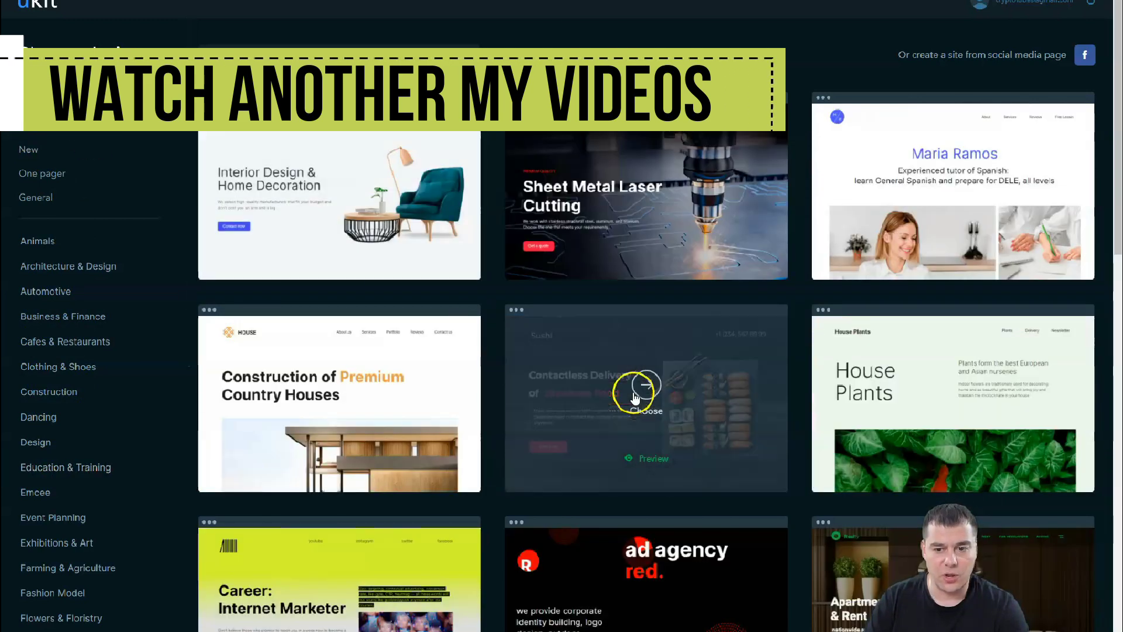
{"action": "scroll", "coordinate": [719, 353], "scroll_direction": "down", "scroll_amount": 3}
{"action": "scroll", "coordinate": [719, 354], "scroll_direction": "down", "scroll_amount": 5}
{"action": "scroll", "coordinate": [720, 357], "scroll_direction": "down", "scroll_amount": 3}
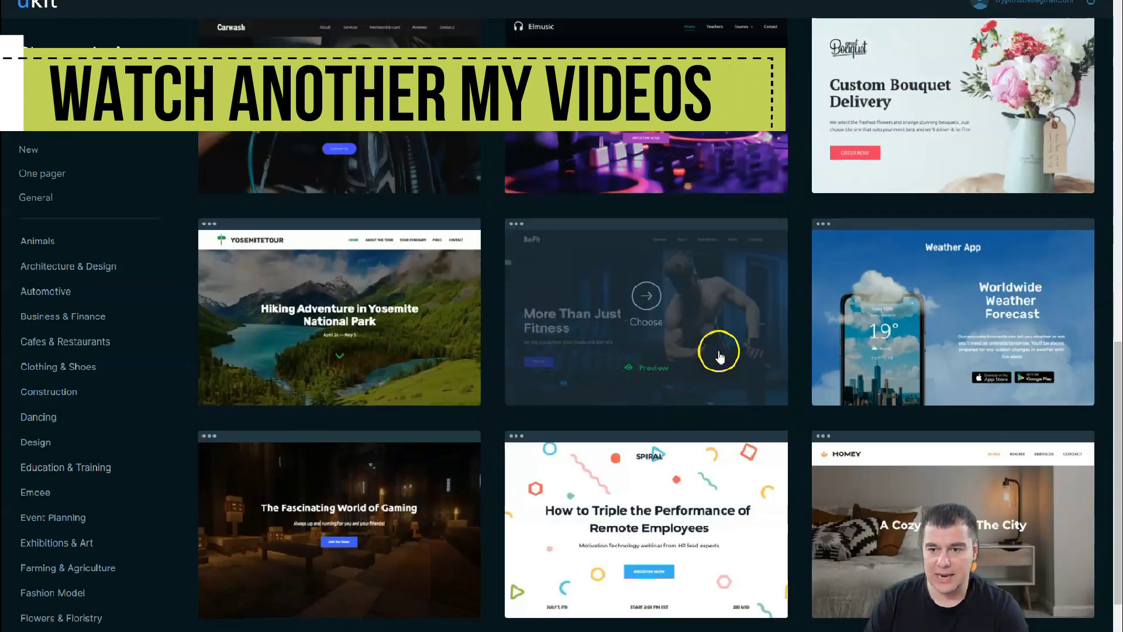
{"action": "scroll", "coordinate": [718, 355], "scroll_direction": "down", "scroll_amount": 3}
{"action": "scroll", "coordinate": [719, 353], "scroll_direction": "down", "scroll_amount": 5}
{"action": "scroll", "coordinate": [718, 353], "scroll_direction": "down", "scroll_amount": 5}
{"action": "scroll", "coordinate": [718, 351], "scroll_direction": "down", "scroll_amount": 5}
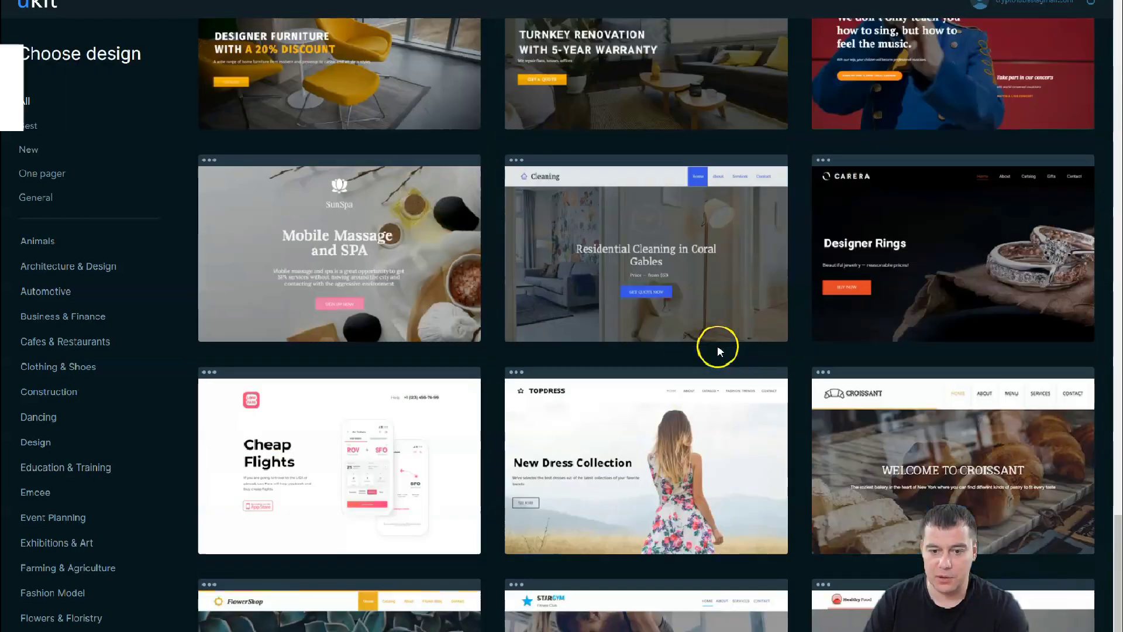
{"action": "scroll", "coordinate": [718, 351], "scroll_direction": "down", "scroll_amount": 2}
{"action": "scroll", "coordinate": [718, 352], "scroll_direction": "down", "scroll_amount": 5}
{"action": "scroll", "coordinate": [717, 351], "scroll_direction": "down", "scroll_amount": 5}
{"action": "scroll", "coordinate": [718, 352], "scroll_direction": "down", "scroll_amount": 4}
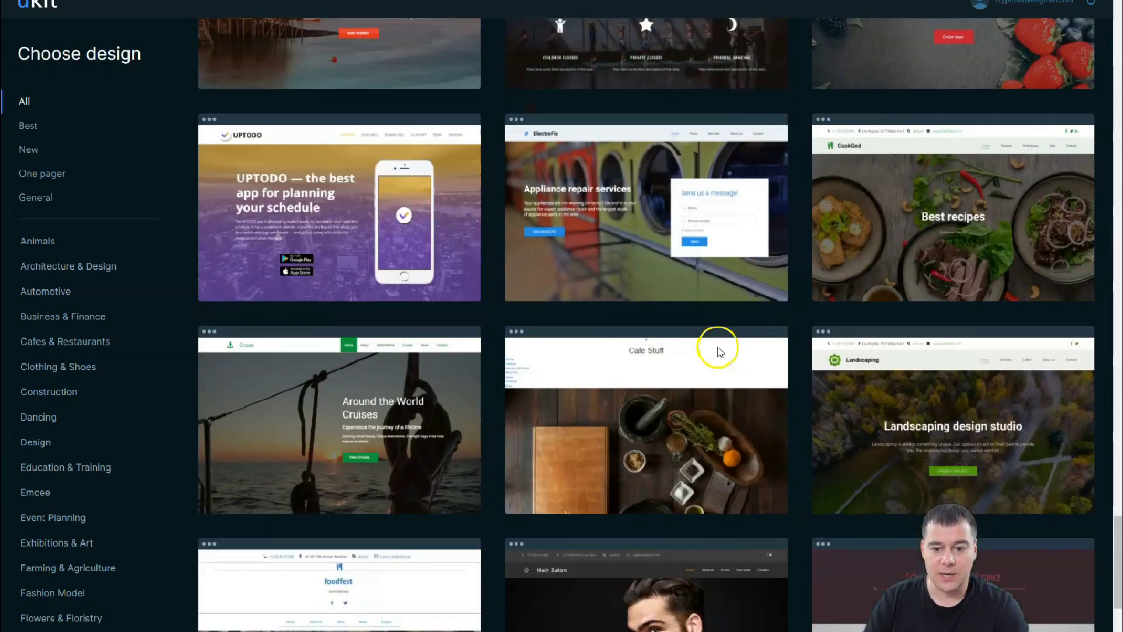
{"action": "scroll", "coordinate": [718, 350], "scroll_direction": "down", "scroll_amount": 3}
{"action": "scroll", "coordinate": [718, 352], "scroll_direction": "down", "scroll_amount": 1}
{"action": "scroll", "coordinate": [718, 352], "scroll_direction": "down", "scroll_amount": 1}
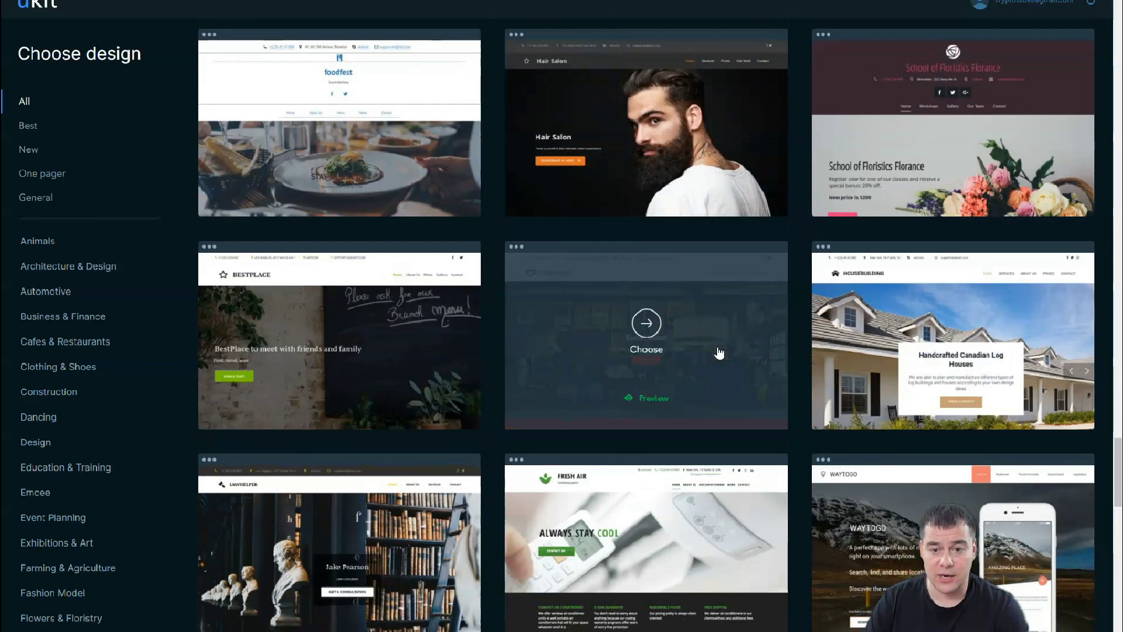
{"action": "scroll", "coordinate": [718, 352], "scroll_direction": "down", "scroll_amount": 3}
{"action": "scroll", "coordinate": [718, 353], "scroll_direction": "down", "scroll_amount": 1}
{"action": "scroll", "coordinate": [718, 352], "scroll_direction": "down", "scroll_amount": 1}
{"action": "scroll", "coordinate": [718, 353], "scroll_direction": "down", "scroll_amount": 2}
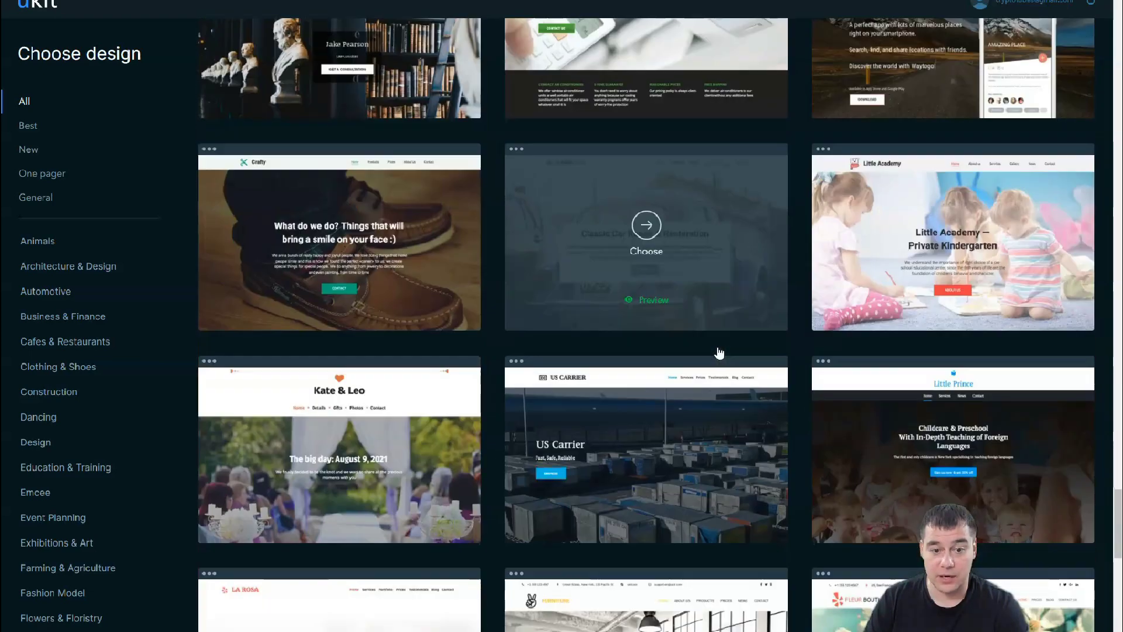
{"action": "scroll", "coordinate": [718, 353], "scroll_direction": "down", "scroll_amount": 2}
{"action": "scroll", "coordinate": [694, 342], "scroll_direction": "down", "scroll_amount": 1}
{"action": "scroll", "coordinate": [670, 333], "scroll_direction": "down", "scroll_amount": 2}
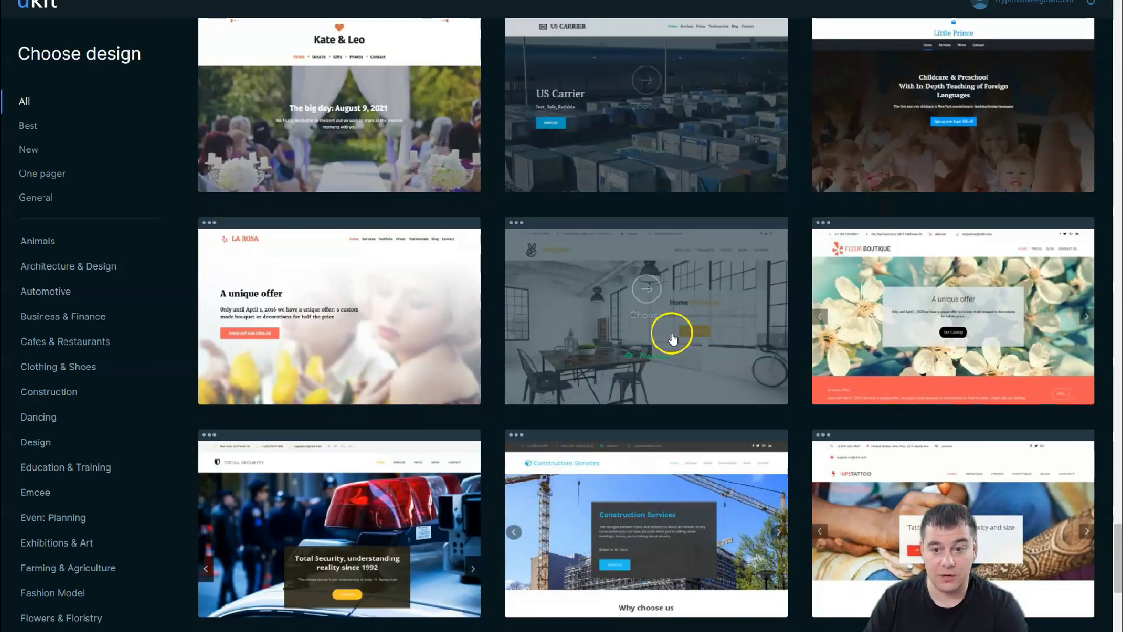
{"action": "scroll", "coordinate": [671, 337], "scroll_direction": "down", "scroll_amount": 2}
{"action": "scroll", "coordinate": [671, 338], "scroll_direction": "down", "scroll_amount": 2}
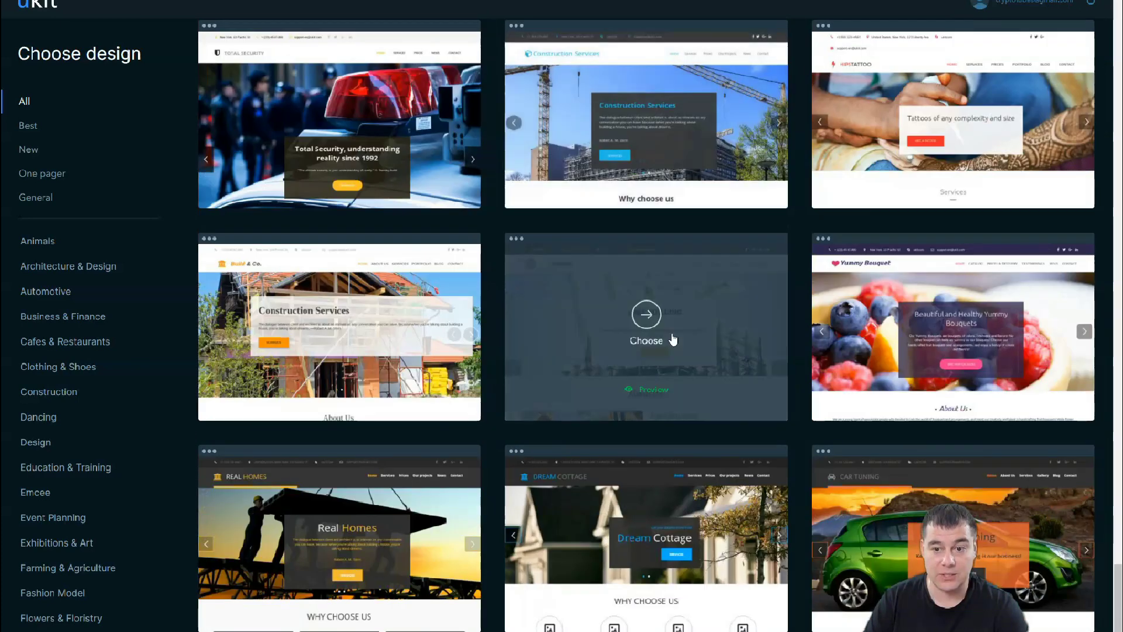
{"action": "scroll", "coordinate": [672, 340], "scroll_direction": "down", "scroll_amount": 3}
{"action": "scroll", "coordinate": [672, 340], "scroll_direction": "down", "scroll_amount": 2}
{"action": "scroll", "coordinate": [672, 340], "scroll_direction": "down", "scroll_amount": 3}
{"action": "scroll", "coordinate": [672, 339], "scroll_direction": "down", "scroll_amount": 2}
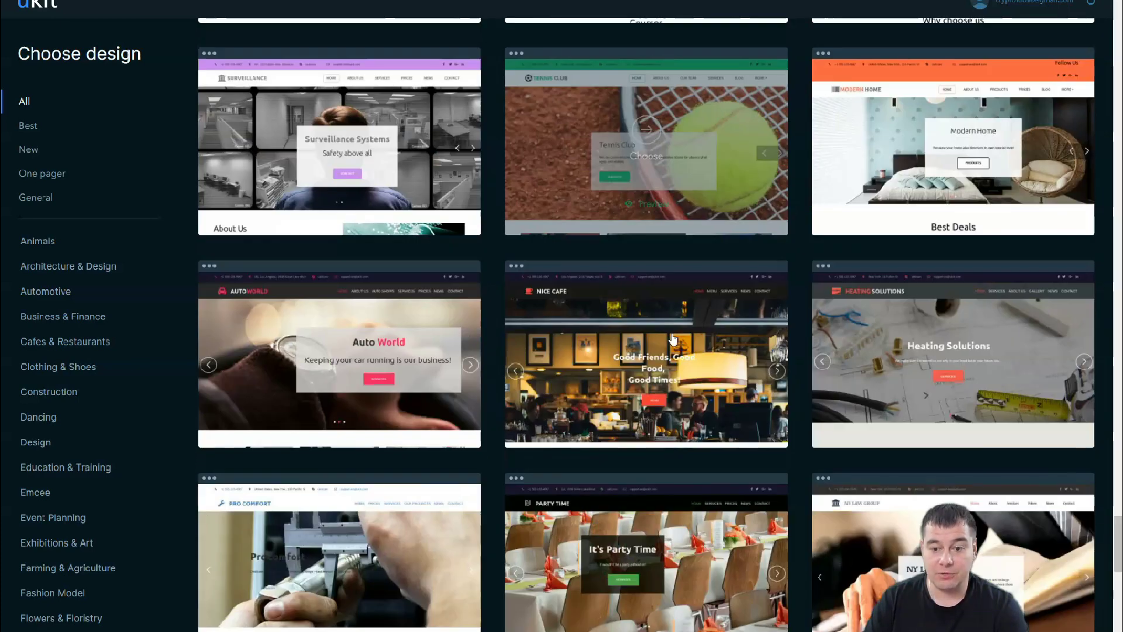
{"action": "scroll", "coordinate": [672, 340], "scroll_direction": "down", "scroll_amount": 3}
{"action": "scroll", "coordinate": [673, 340], "scroll_direction": "down", "scroll_amount": 2}
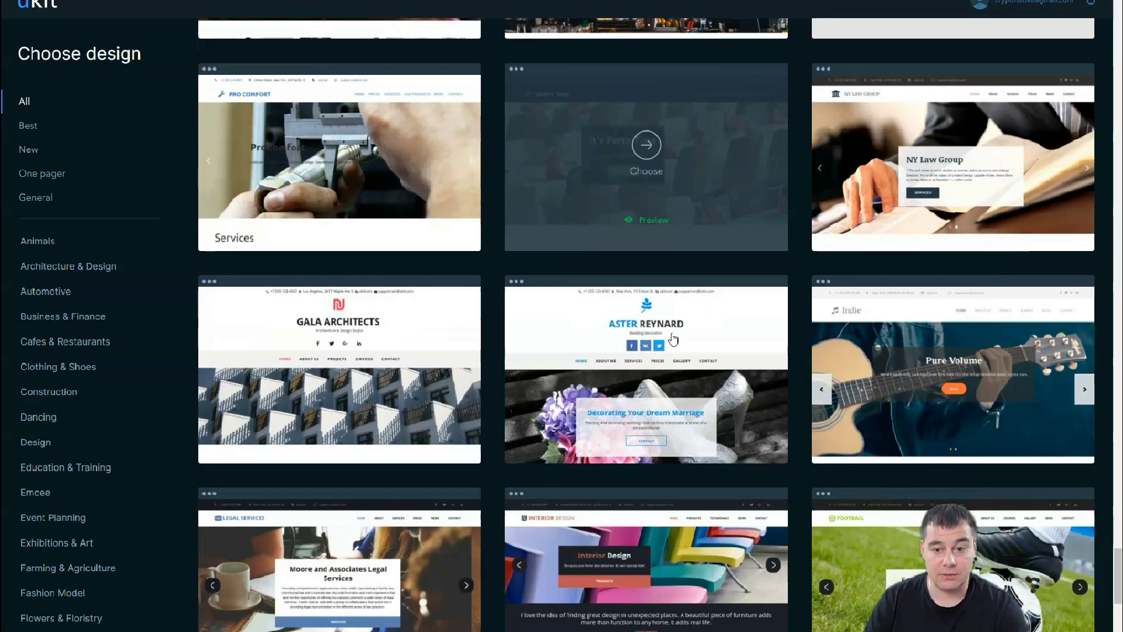
{"action": "scroll", "coordinate": [672, 340], "scroll_direction": "down", "scroll_amount": 3}
{"action": "scroll", "coordinate": [672, 340], "scroll_direction": "down", "scroll_amount": 3}
{"action": "scroll", "coordinate": [672, 340], "scroll_direction": "down", "scroll_amount": 2}
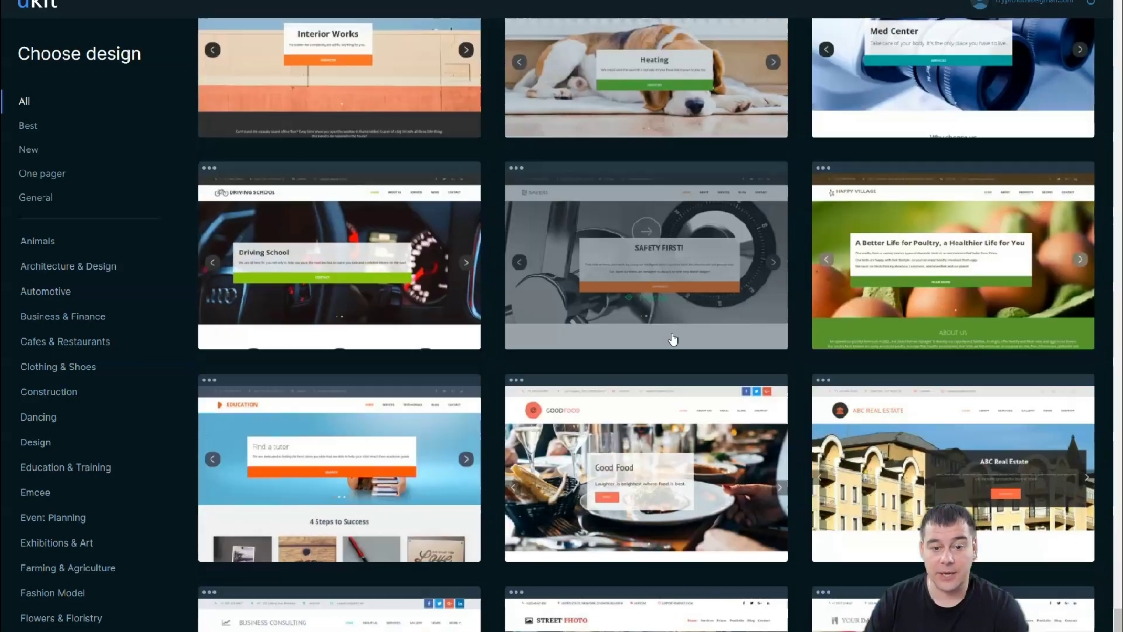
{"action": "scroll", "coordinate": [672, 340], "scroll_direction": "down", "scroll_amount": 2}
{"action": "scroll", "coordinate": [672, 340], "scroll_direction": "down", "scroll_amount": 3}
{"action": "scroll", "coordinate": [673, 340], "scroll_direction": "down", "scroll_amount": 3}
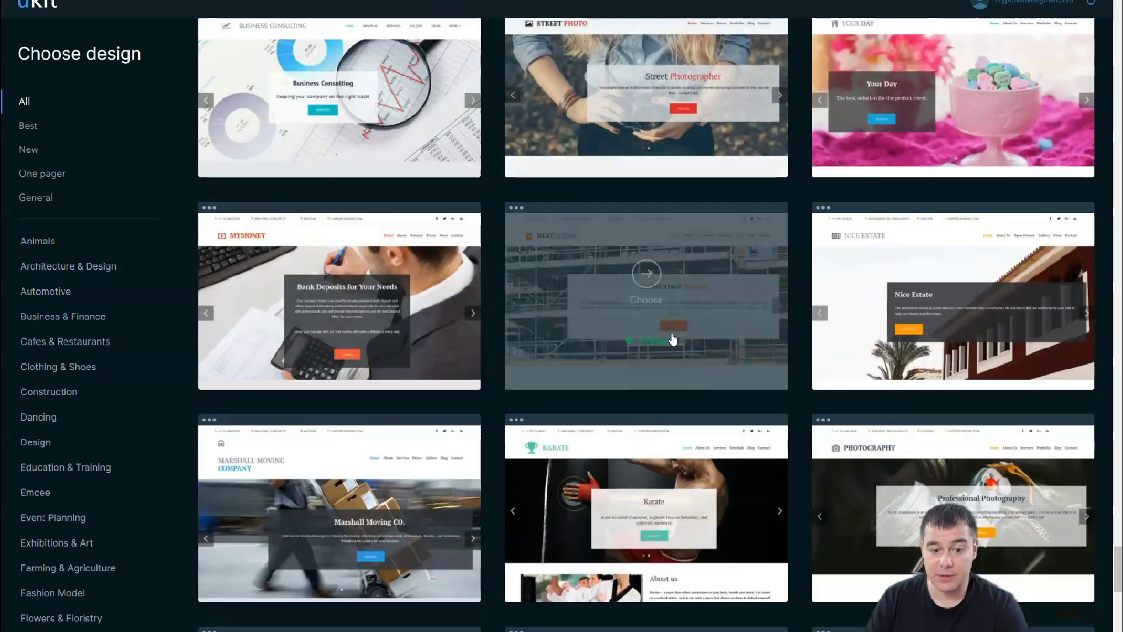
{"action": "scroll", "coordinate": [673, 340], "scroll_direction": "down", "scroll_amount": 2}
{"action": "scroll", "coordinate": [672, 340], "scroll_direction": "down", "scroll_amount": 2}
{"action": "scroll", "coordinate": [672, 338], "scroll_direction": "down", "scroll_amount": 2}
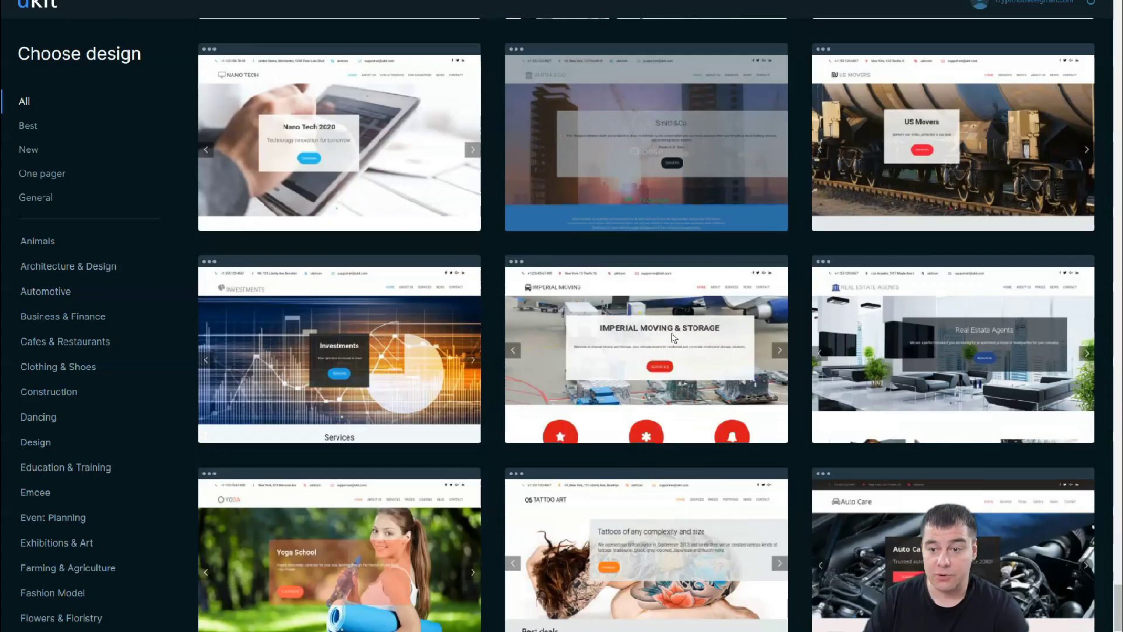
{"action": "scroll", "coordinate": [673, 338], "scroll_direction": "down", "scroll_amount": 2}
{"action": "scroll", "coordinate": [672, 338], "scroll_direction": "down", "scroll_amount": 3}
{"action": "scroll", "coordinate": [674, 340], "scroll_direction": "down", "scroll_amount": 1}
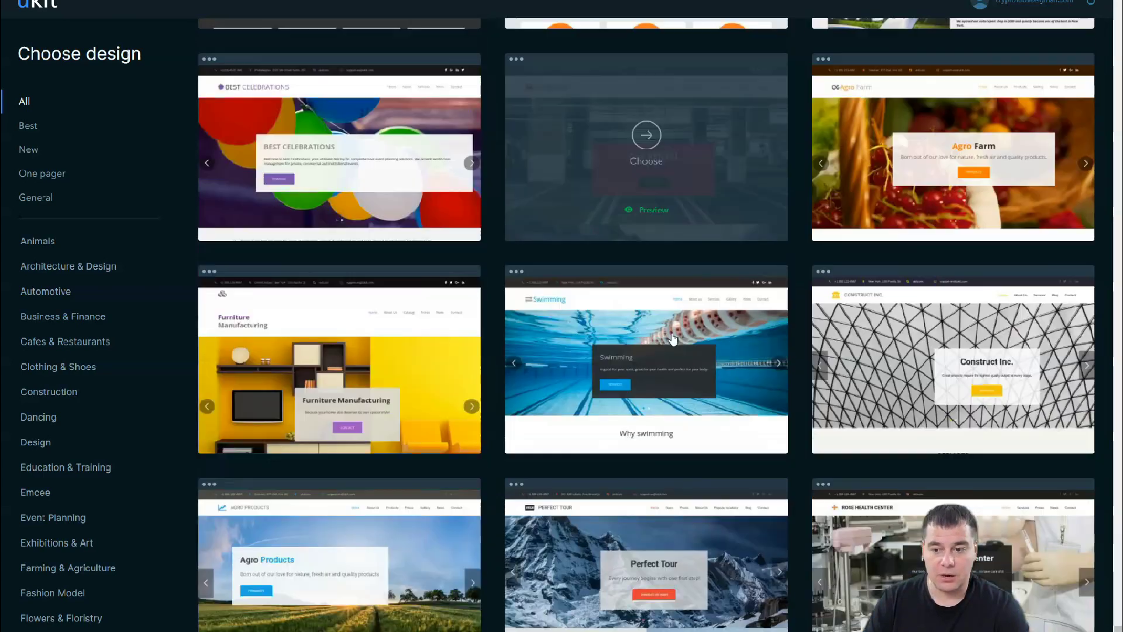
{"action": "scroll", "coordinate": [672, 339], "scroll_direction": "down", "scroll_amount": 5}
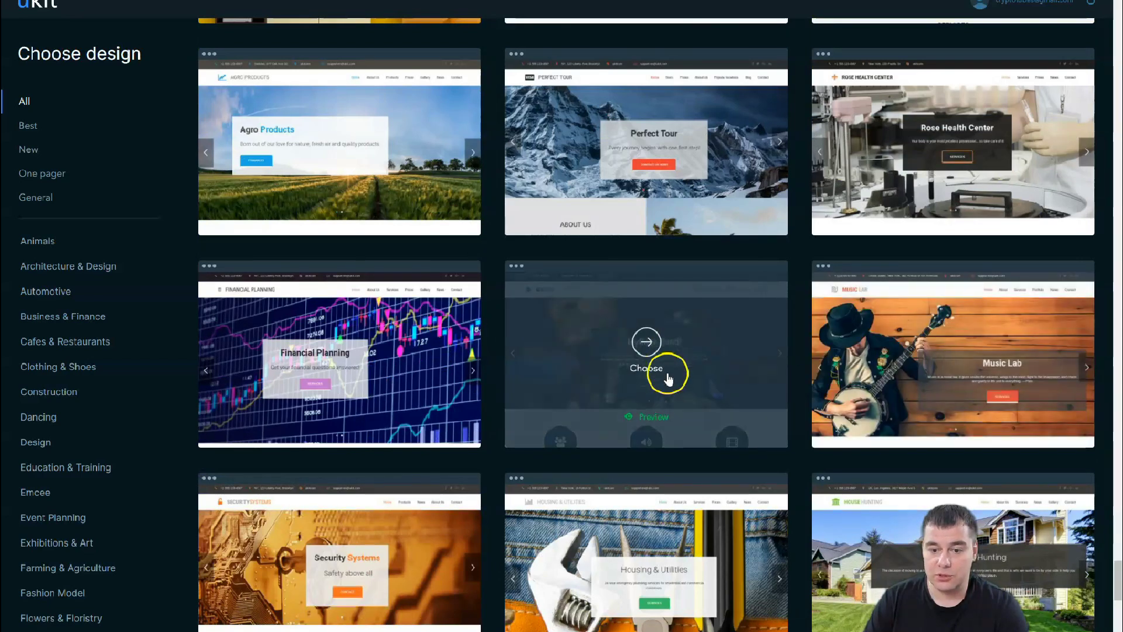
{"action": "scroll", "coordinate": [662, 371], "scroll_direction": "down", "scroll_amount": 3}
{"action": "scroll", "coordinate": [648, 335], "scroll_direction": "down", "scroll_amount": 2}
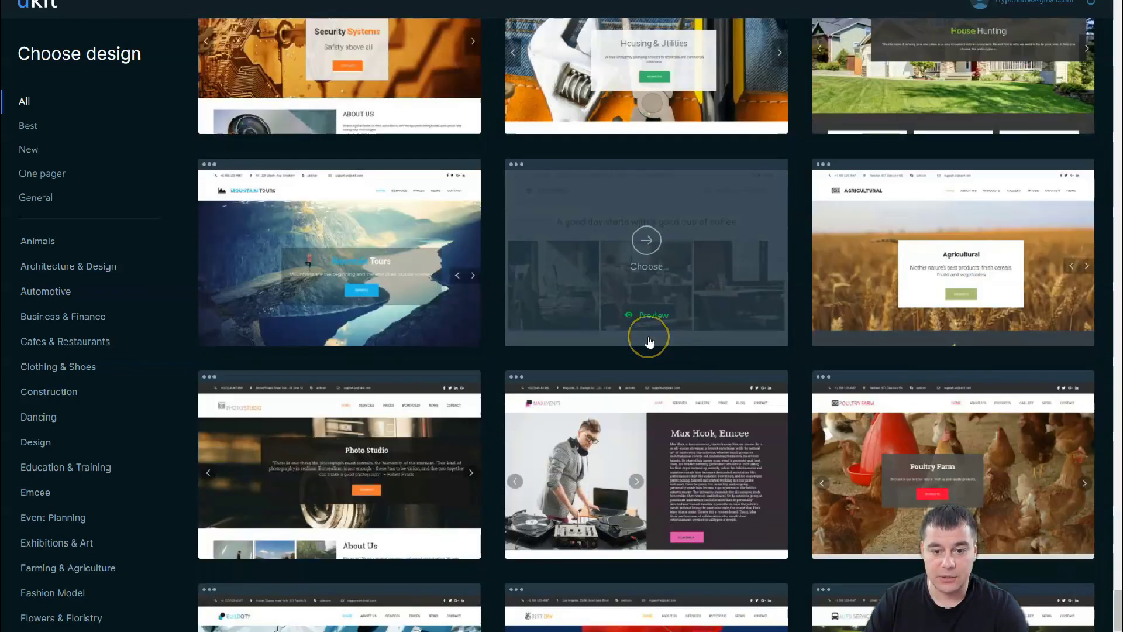
{"action": "mouse_move", "coordinate": [340, 252]}
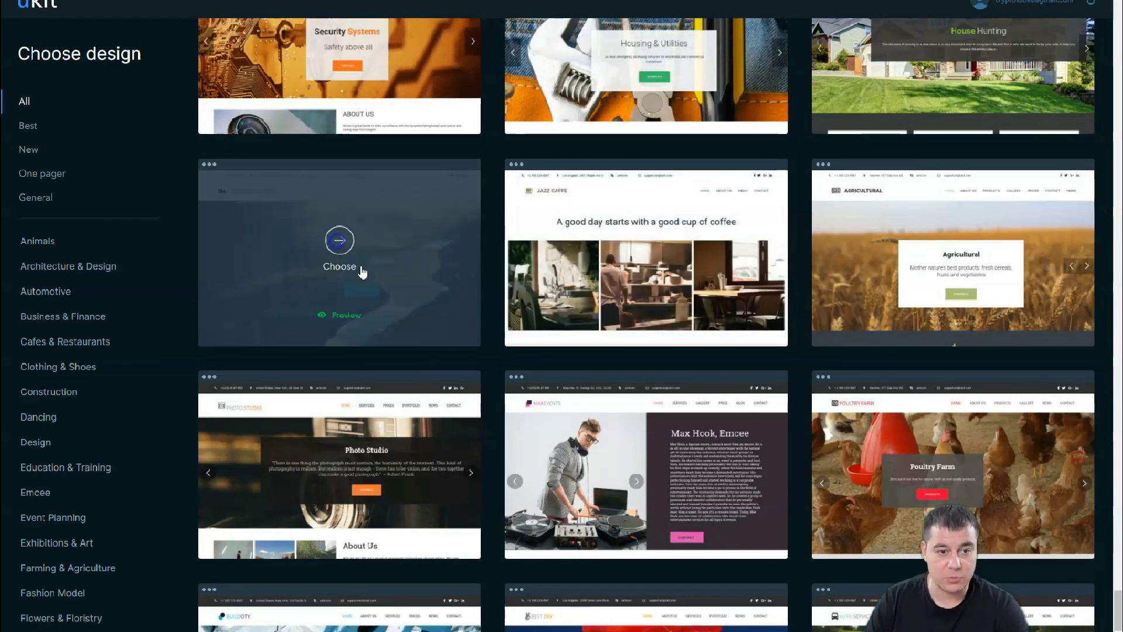
Step: Choose the Mountain Tours template and accept the suggested domain to create the site
{"action": "left_click", "coordinate": [361, 272]}
{"action": "left_click", "coordinate": [576, 158]}
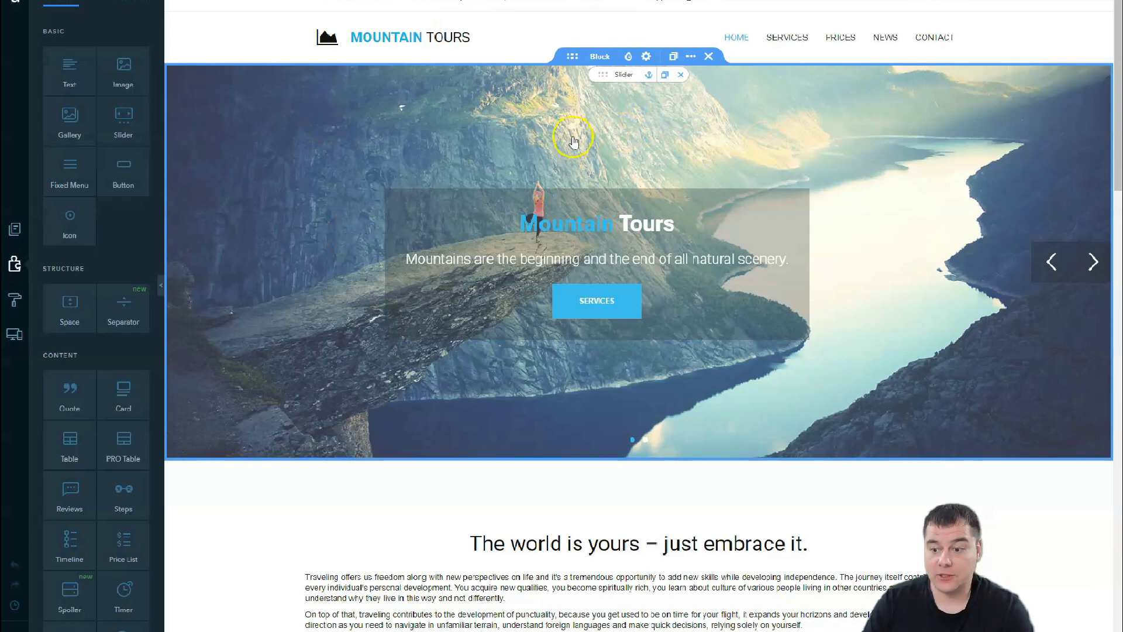
{"action": "scroll", "coordinate": [450, 91], "scroll_direction": "down", "scroll_amount": 3}
{"action": "scroll", "coordinate": [319, 125], "scroll_direction": "down", "scroll_amount": 3}
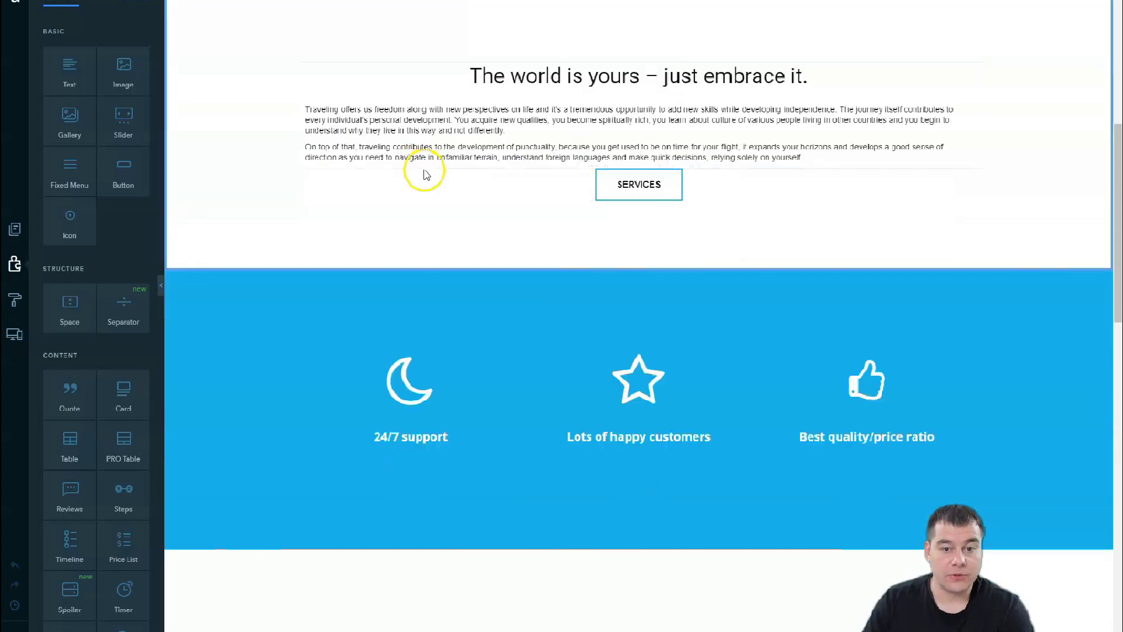
{"action": "scroll", "coordinate": [416, 176], "scroll_direction": "down", "scroll_amount": 3}
{"action": "scroll", "coordinate": [427, 170], "scroll_direction": "down", "scroll_amount": 3}
{"action": "scroll", "coordinate": [454, 218], "scroll_direction": "down", "scroll_amount": 5}
{"action": "scroll", "coordinate": [453, 218], "scroll_direction": "down", "scroll_amount": 5}
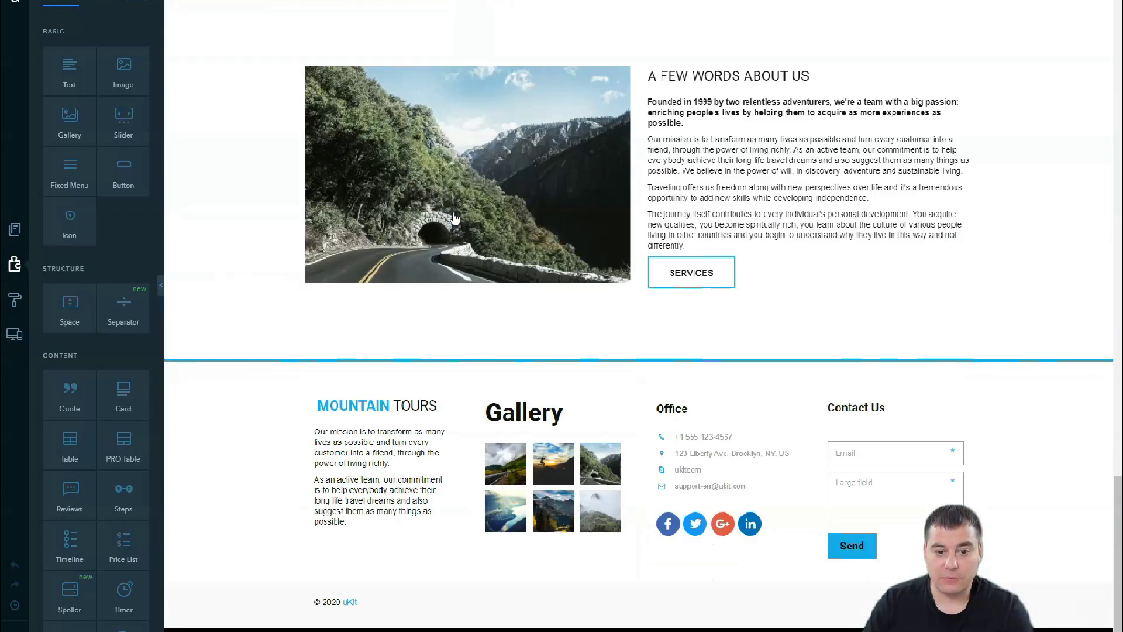
{"action": "scroll", "coordinate": [453, 217], "scroll_direction": "up", "scroll_amount": 4}
{"action": "scroll", "coordinate": [455, 215], "scroll_direction": "up", "scroll_amount": 5}
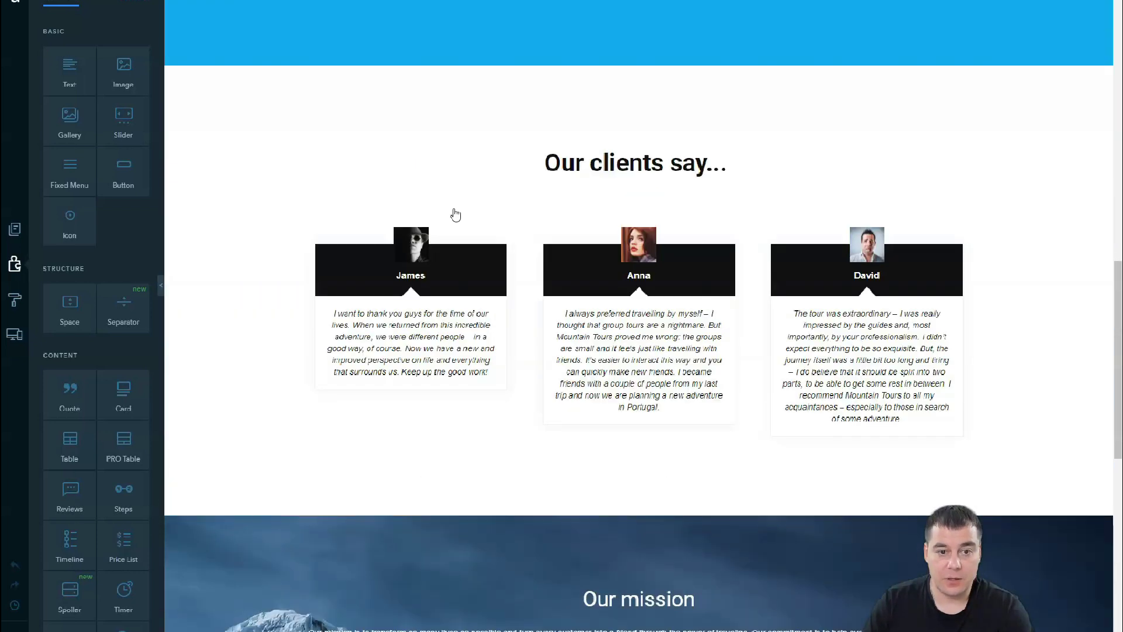
{"action": "scroll", "coordinate": [454, 215], "scroll_direction": "up", "scroll_amount": 3}
{"action": "scroll", "coordinate": [454, 215], "scroll_direction": "up", "scroll_amount": 4}
{"action": "scroll", "coordinate": [454, 215], "scroll_direction": "up", "scroll_amount": 4}
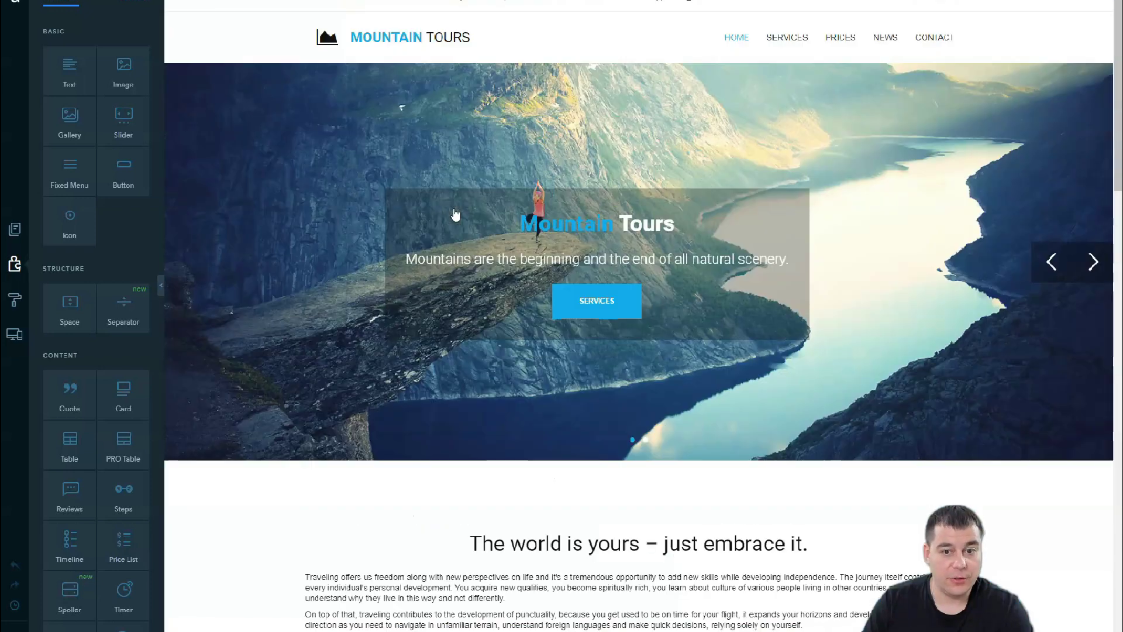
{"action": "scroll", "coordinate": [454, 216], "scroll_direction": "down", "scroll_amount": 3}
{"action": "scroll", "coordinate": [456, 211], "scroll_direction": "down", "scroll_amount": 4}
{"action": "scroll", "coordinate": [473, 263], "scroll_direction": "down", "scroll_amount": 2}
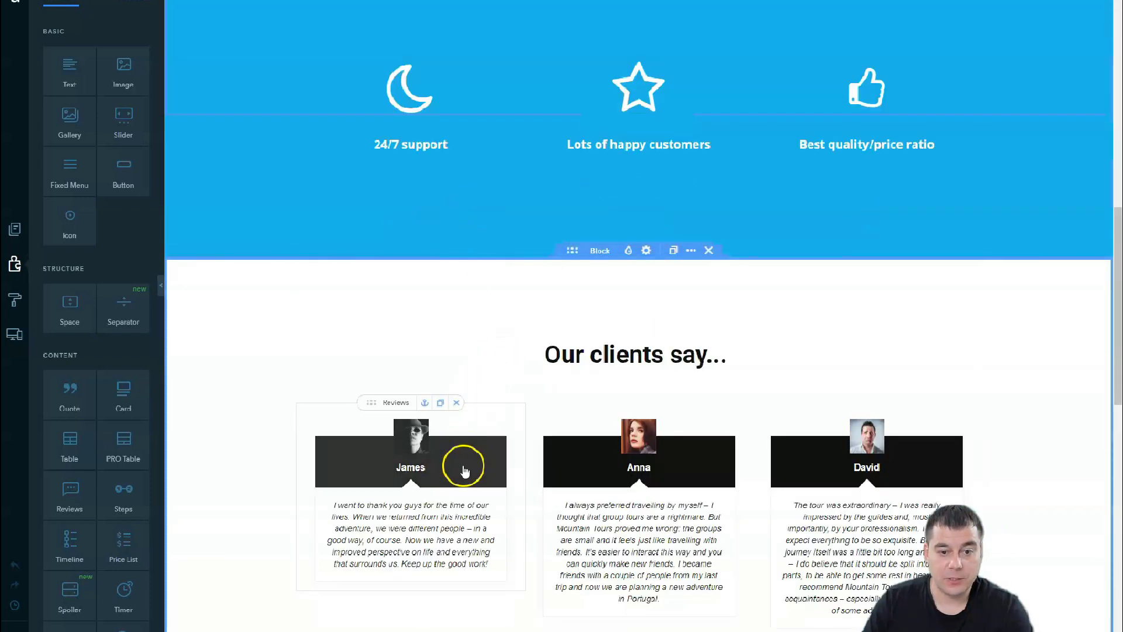
{"action": "scroll", "coordinate": [556, 303], "scroll_direction": "up", "scroll_amount": 4}
{"action": "scroll", "coordinate": [557, 306], "scroll_direction": "up", "scroll_amount": 4}
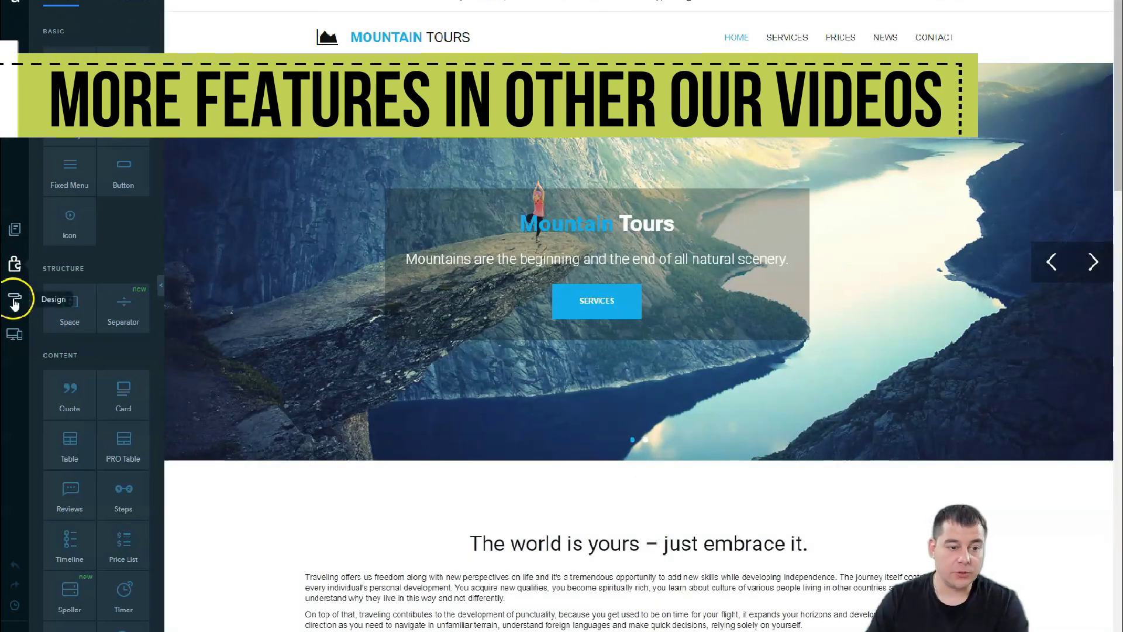
Step: Look over the adaptive view options, then bring up the site-wide Design settings
{"action": "left_click", "coordinate": [14, 338]}
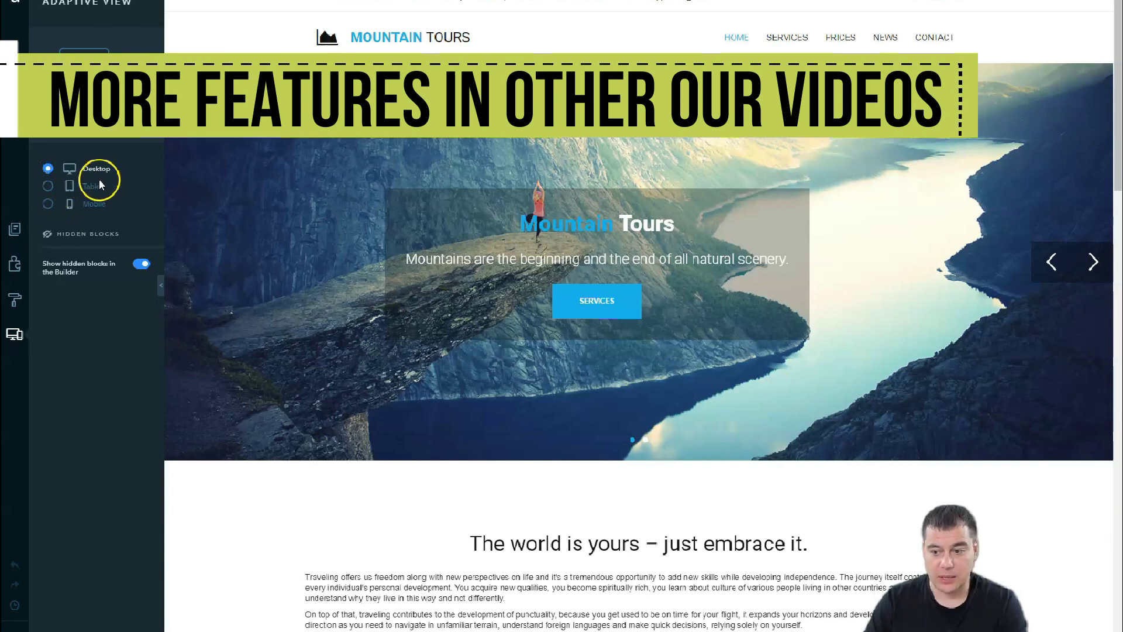
{"action": "left_click", "coordinate": [14, 301]}
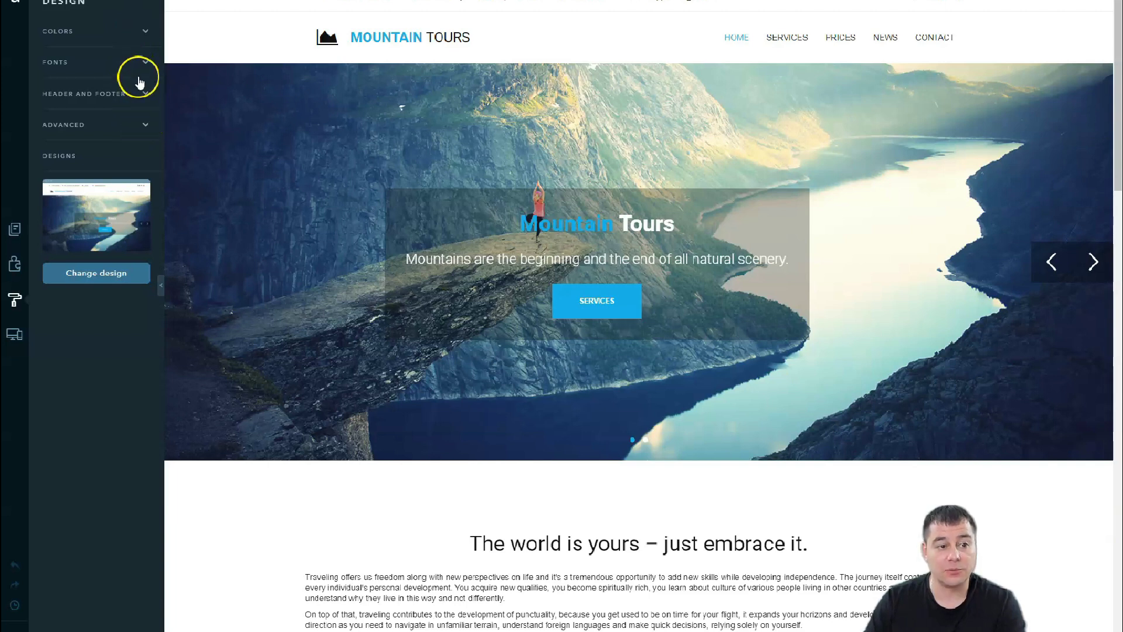
Step: Hide the site's top header, then restore it
{"action": "left_click", "coordinate": [144, 66]}
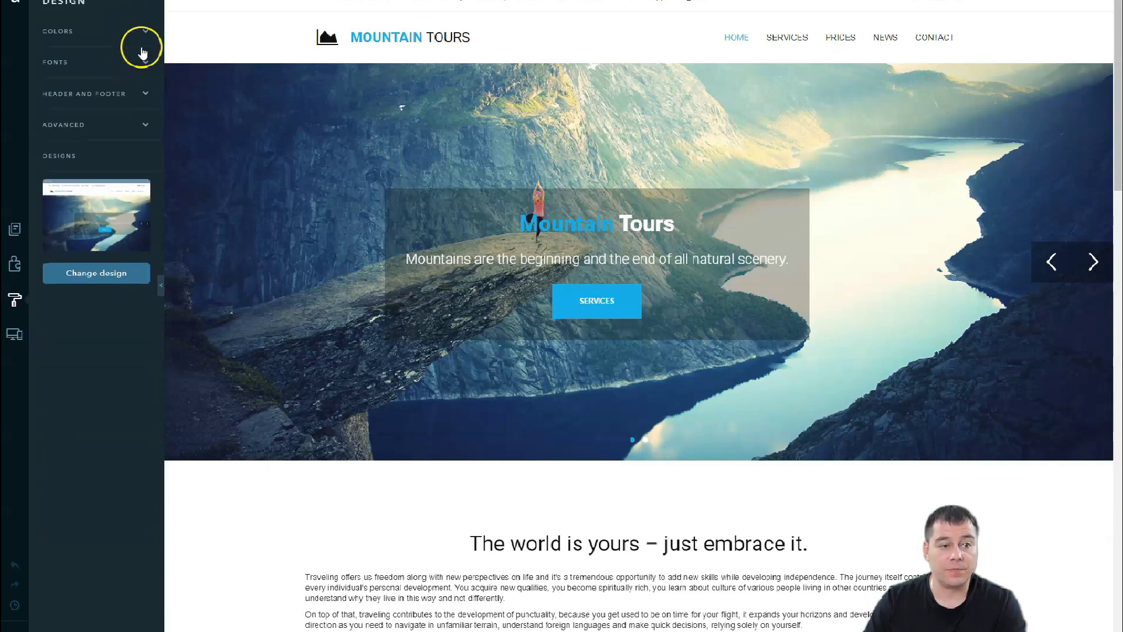
{"action": "left_click", "coordinate": [144, 94]}
{"action": "left_click", "coordinate": [141, 130]}
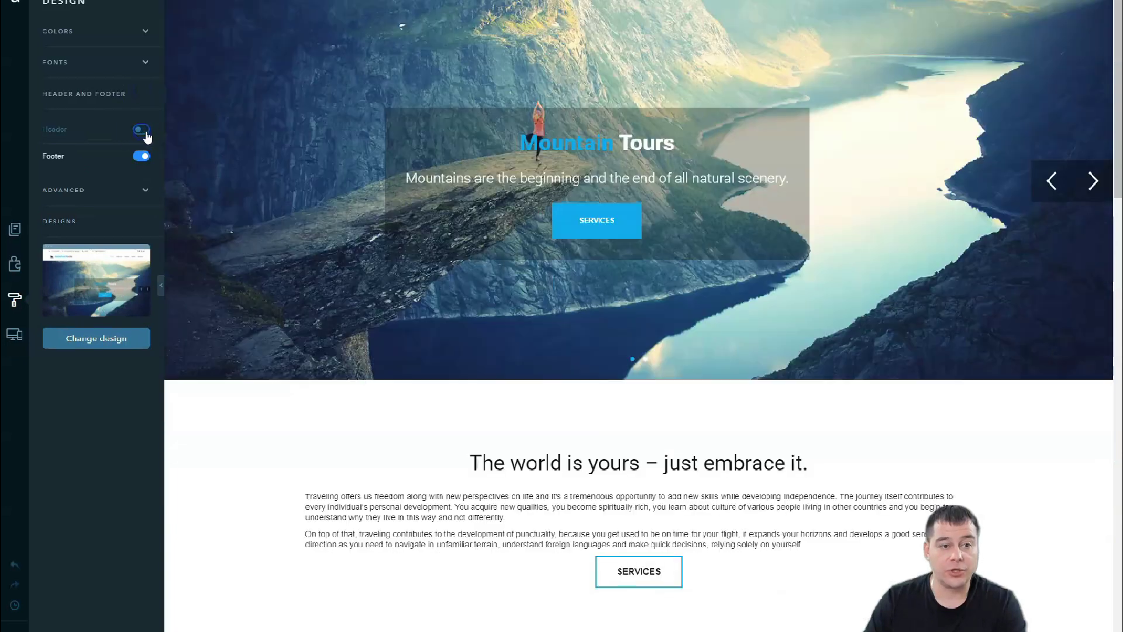
{"action": "left_click", "coordinate": [141, 131]}
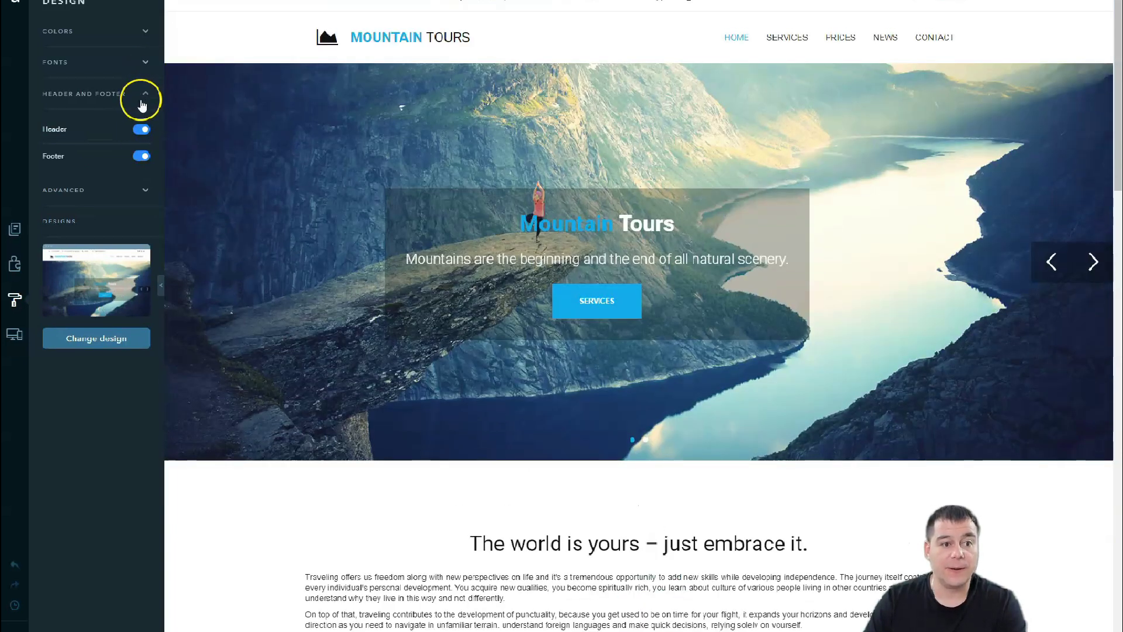
Step: Try the PT Serif and Roboto font pairs, settling on Open Sans / Fira Sans
{"action": "left_click", "coordinate": [145, 68]}
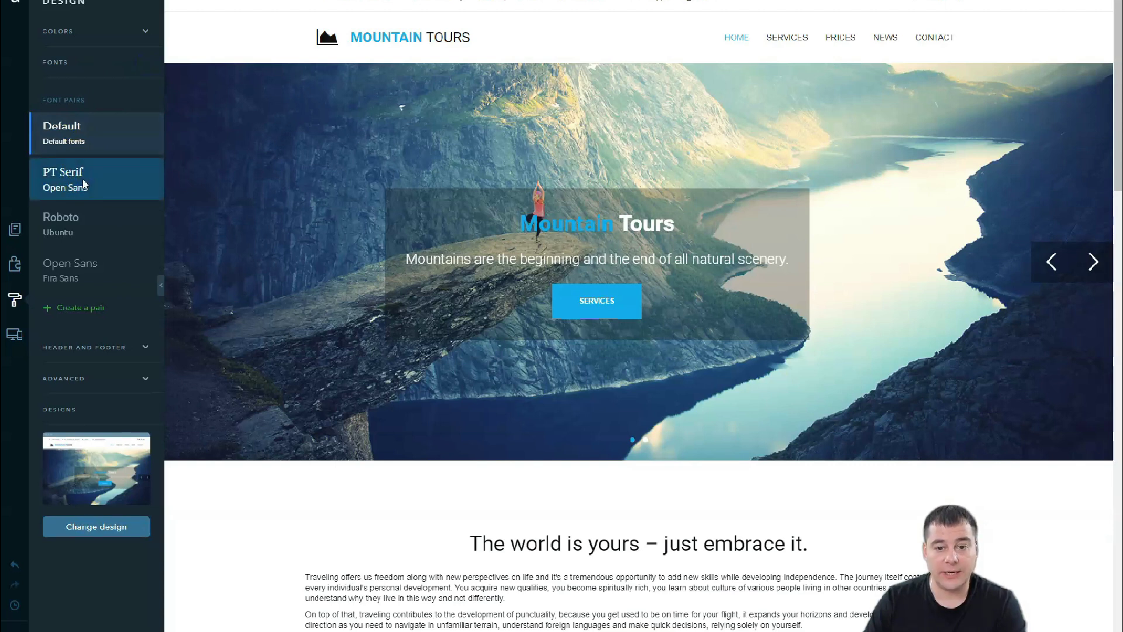
{"action": "left_click", "coordinate": [84, 184]}
{"action": "left_click", "coordinate": [77, 231]}
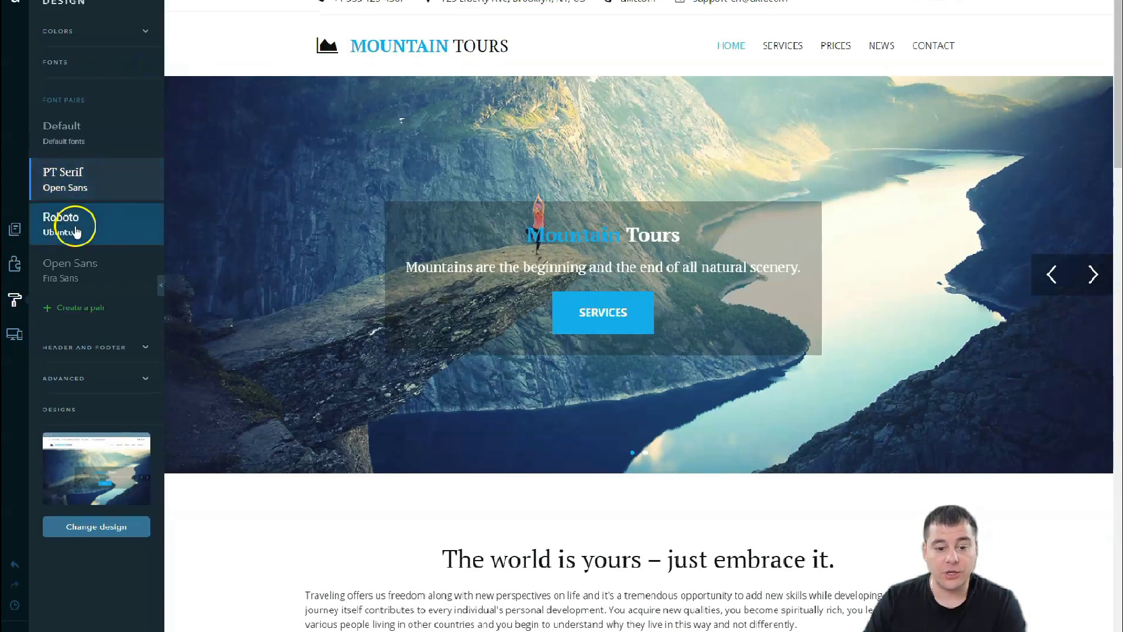
{"action": "left_click", "coordinate": [77, 231]}
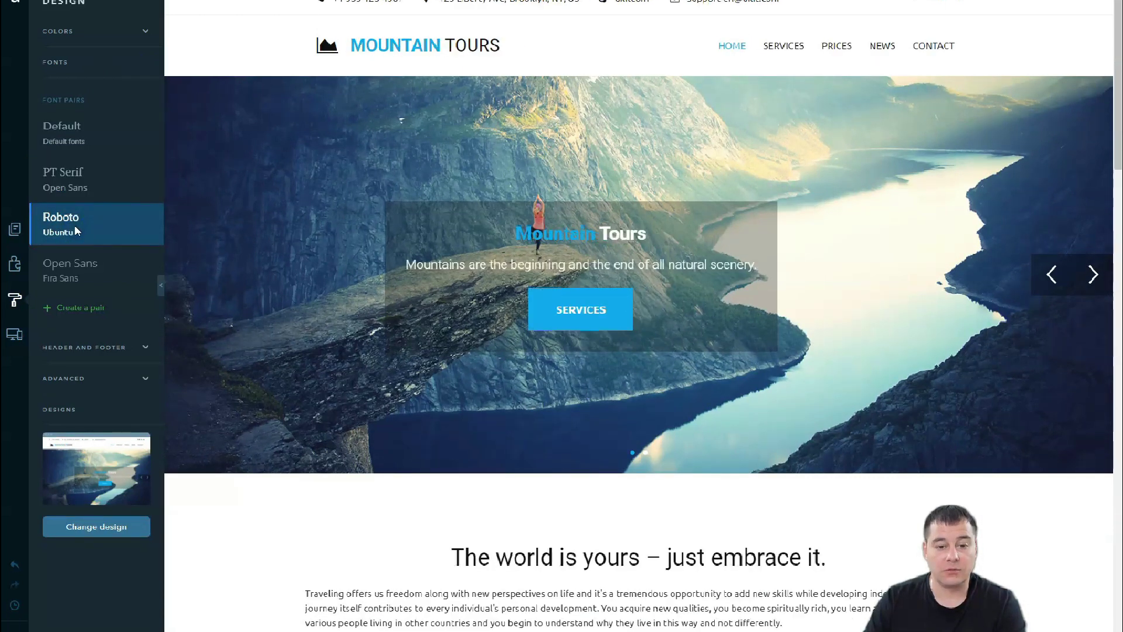
{"action": "left_click", "coordinate": [92, 280]}
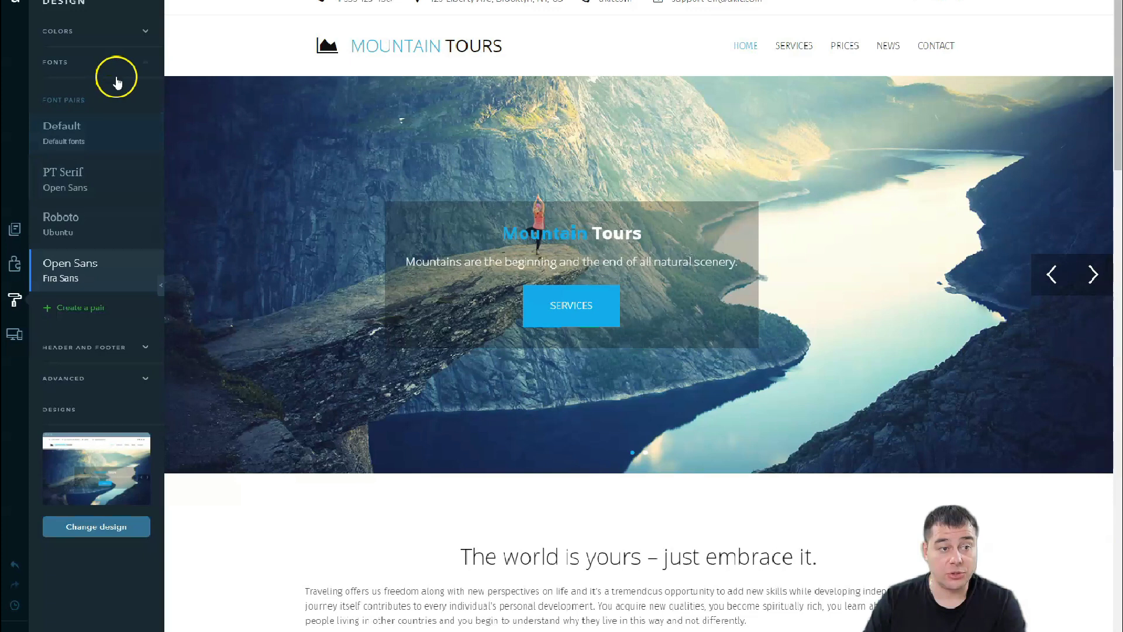
{"action": "left_click", "coordinate": [144, 65]}
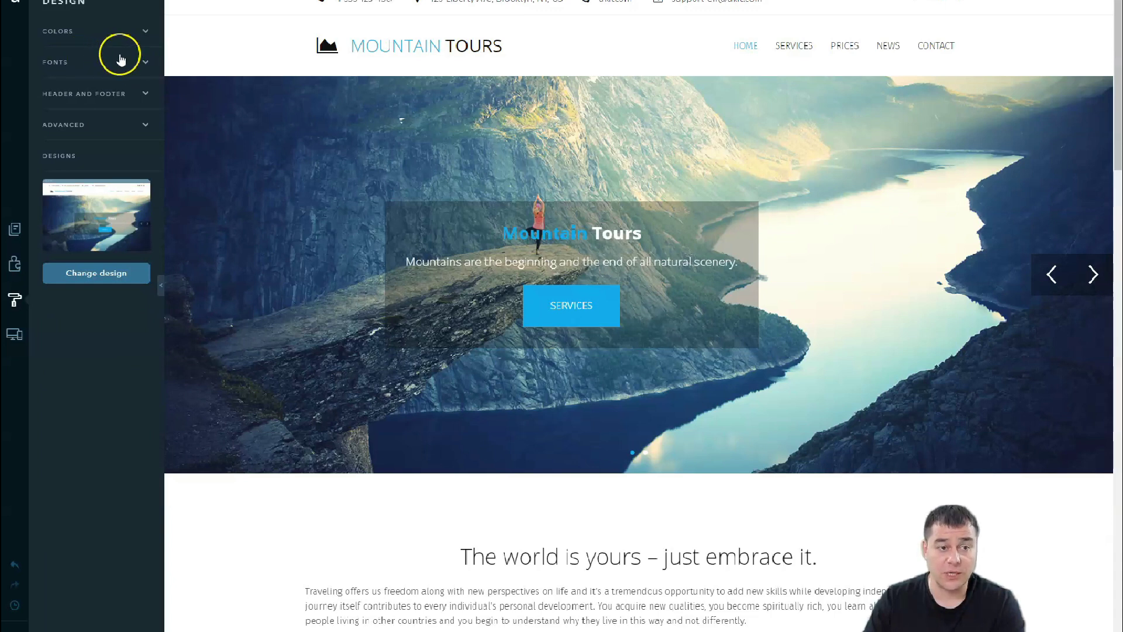
Step: Try the green and red colour schemes, then apply the blue accent scheme
{"action": "left_click", "coordinate": [147, 34]}
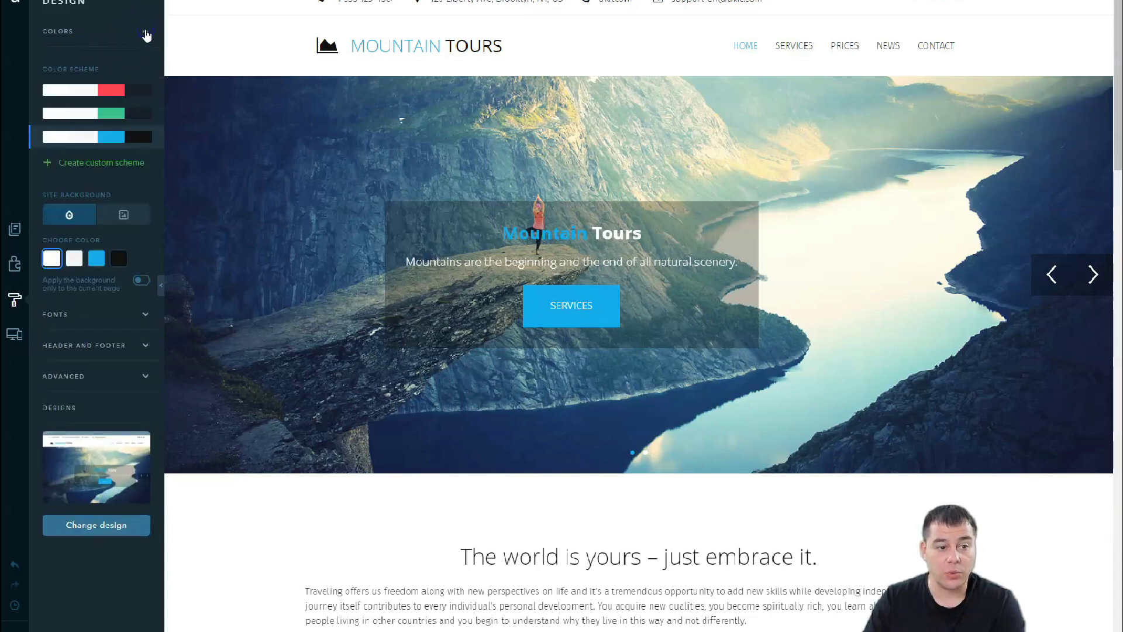
{"action": "left_click", "coordinate": [37, 121]}
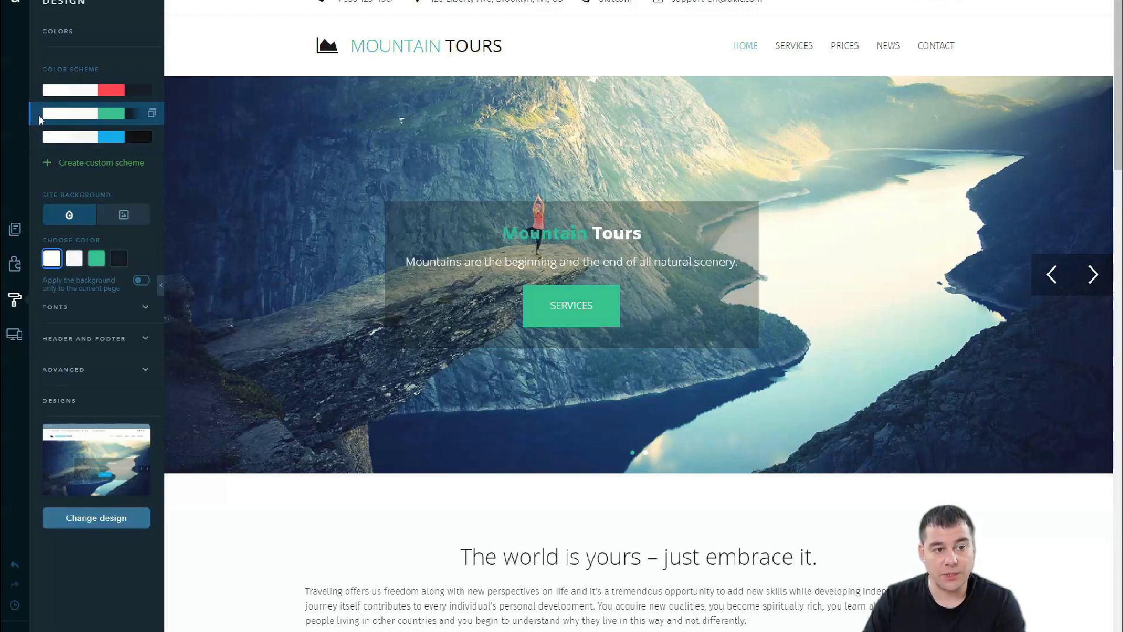
{"action": "left_click", "coordinate": [37, 91]}
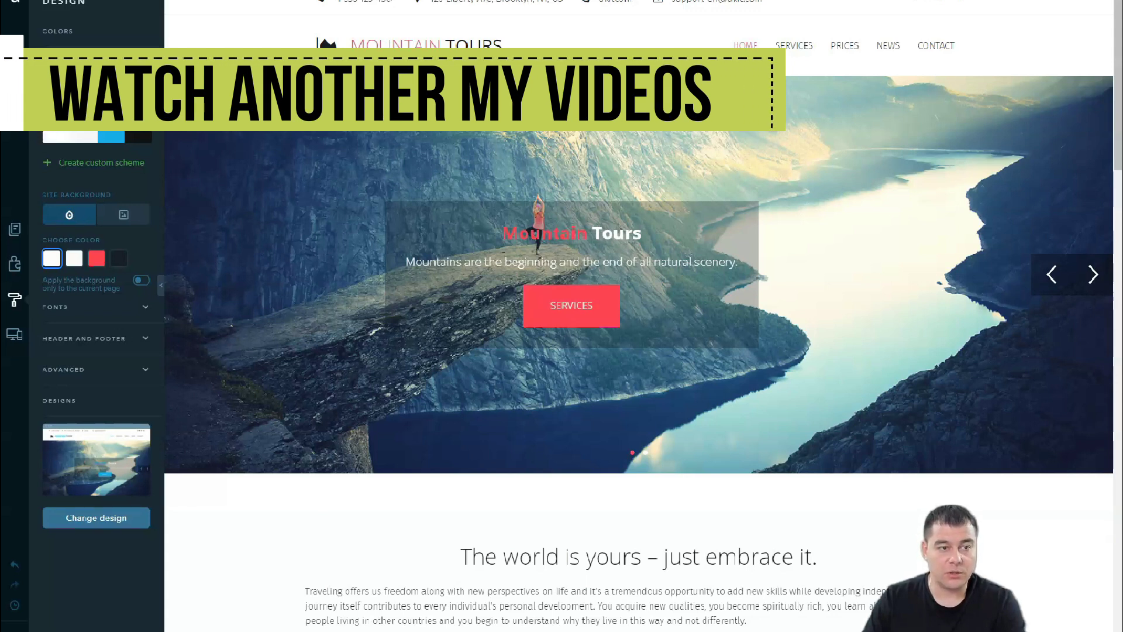
{"action": "left_click", "coordinate": [34, 140]}
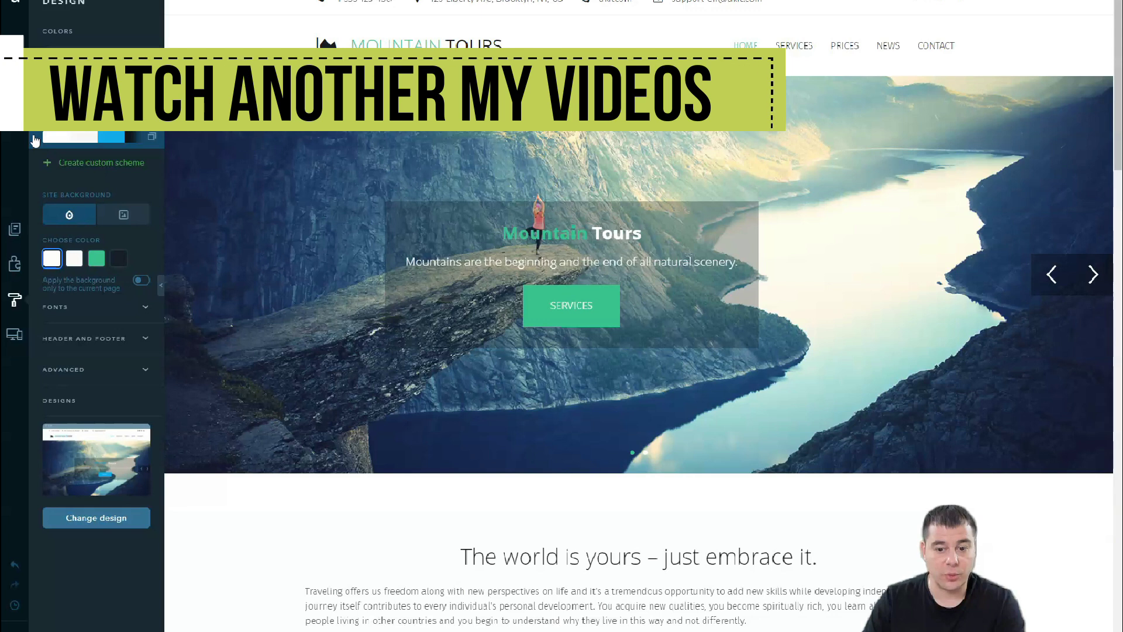
{"action": "left_click", "coordinate": [34, 141]}
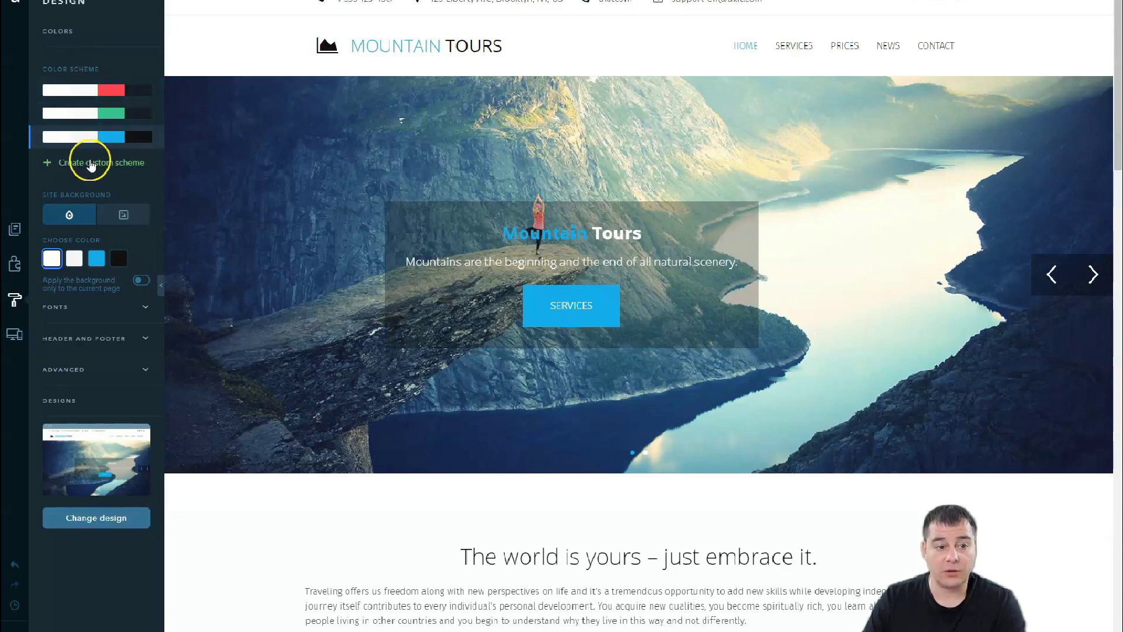
{"action": "left_click", "coordinate": [144, 36]}
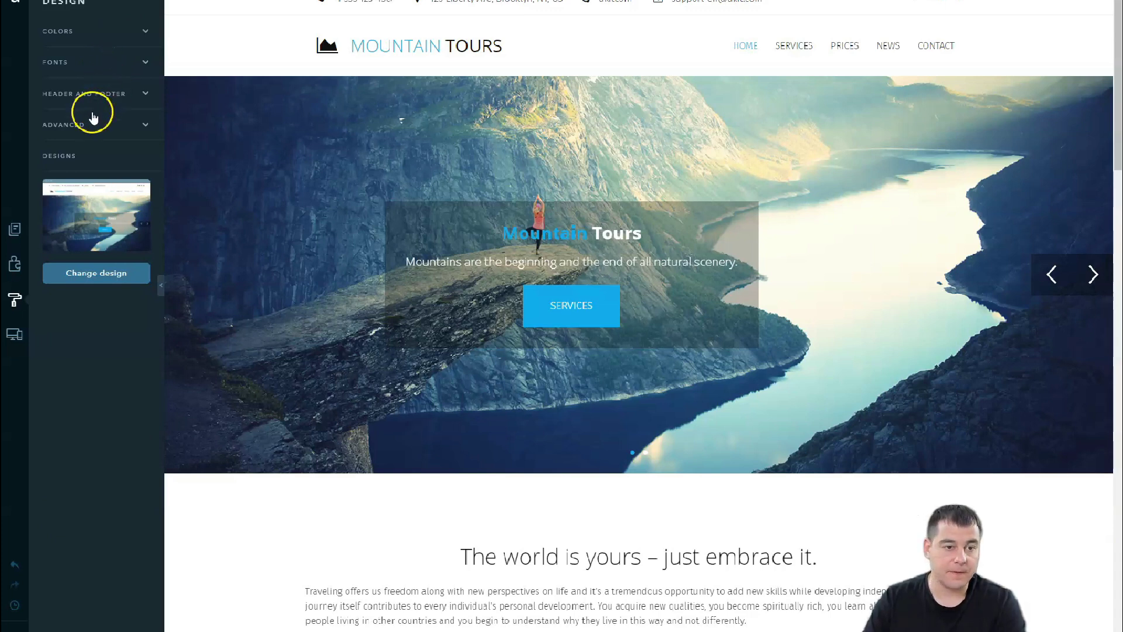
Step: Browse the Site Pages list, briefly expanding and collapsing Pop-up Windows
{"action": "left_click", "coordinate": [14, 229]}
{"action": "mouse_move", "coordinate": [53, 165]}
{"action": "left_mouse_down"}
{"action": "mouse_move", "coordinate": [76, 121]}
{"action": "mouse_move", "coordinate": [79, 159]}
{"action": "left_mouse_up"}
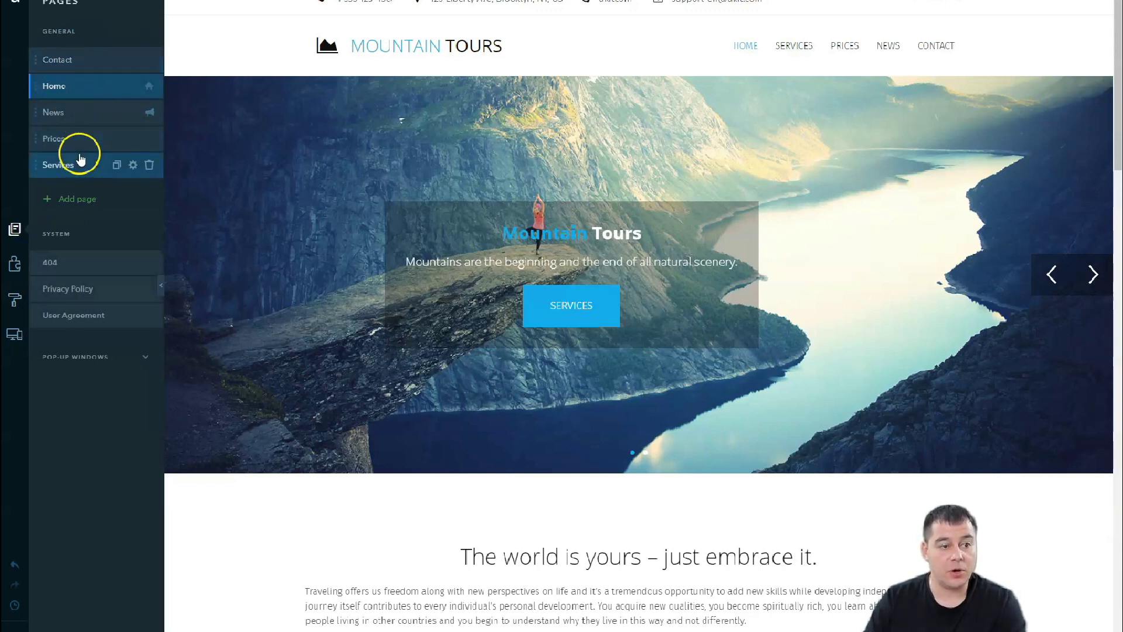
{"action": "mouse_move", "coordinate": [88, 86]}
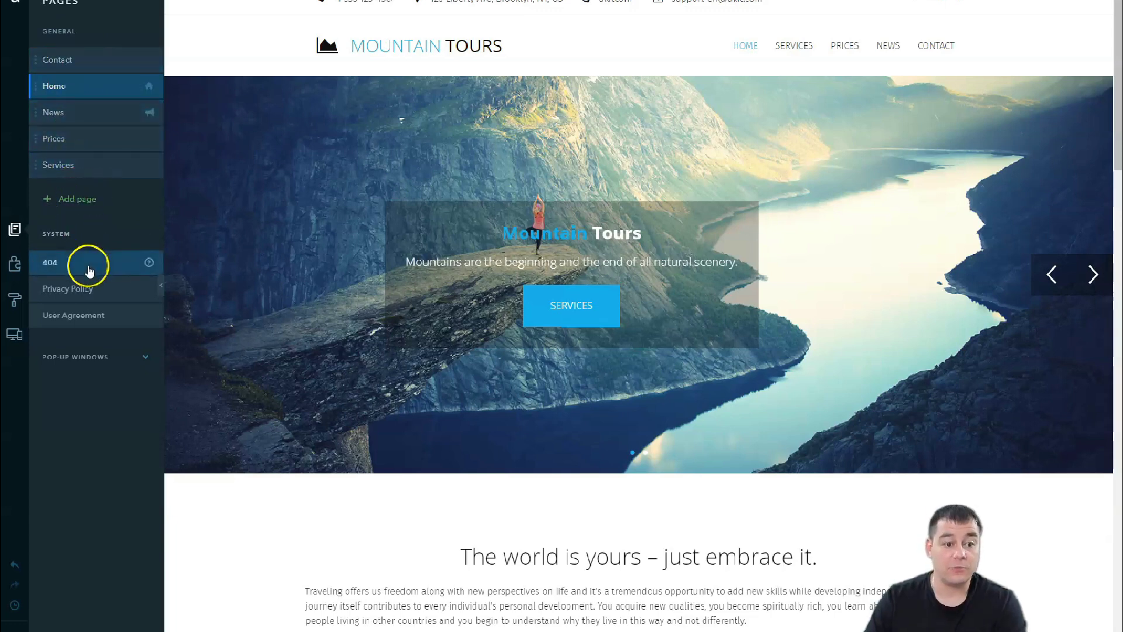
{"action": "left_click", "coordinate": [135, 360]}
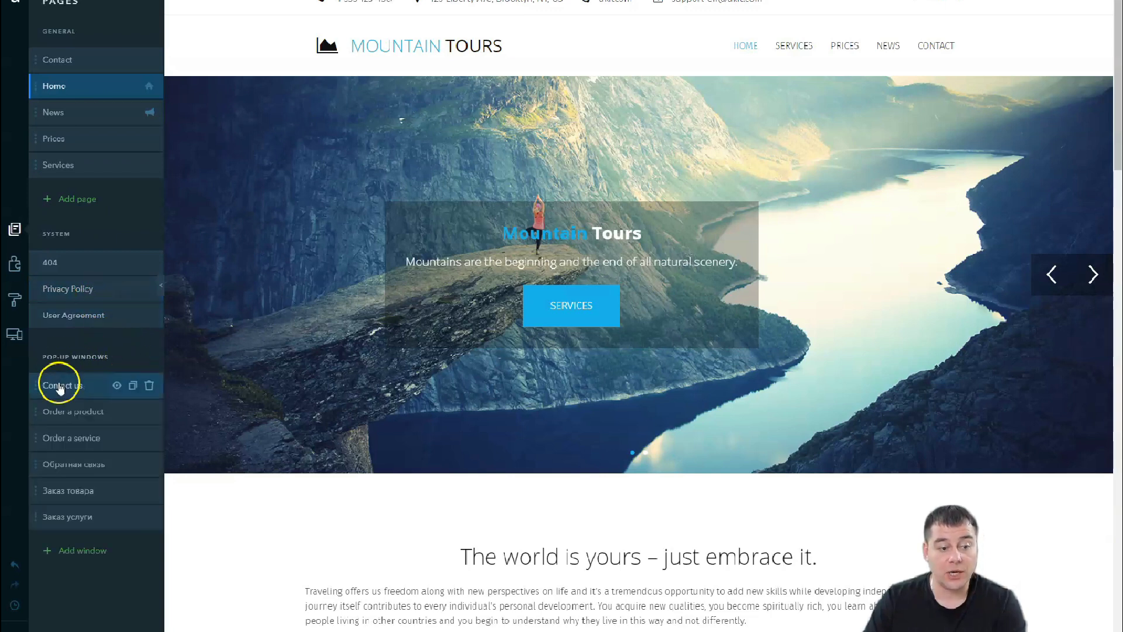
{"action": "left_click", "coordinate": [148, 360]}
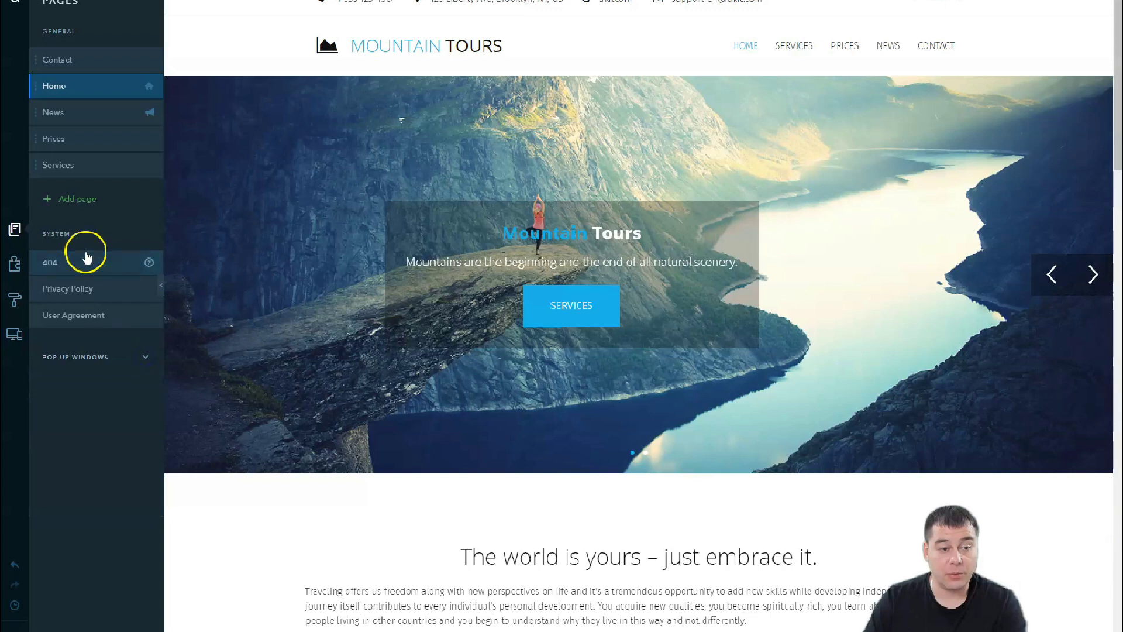
Step: Show the element library and drag the text block down the page and back
{"action": "left_click", "coordinate": [14, 266]}
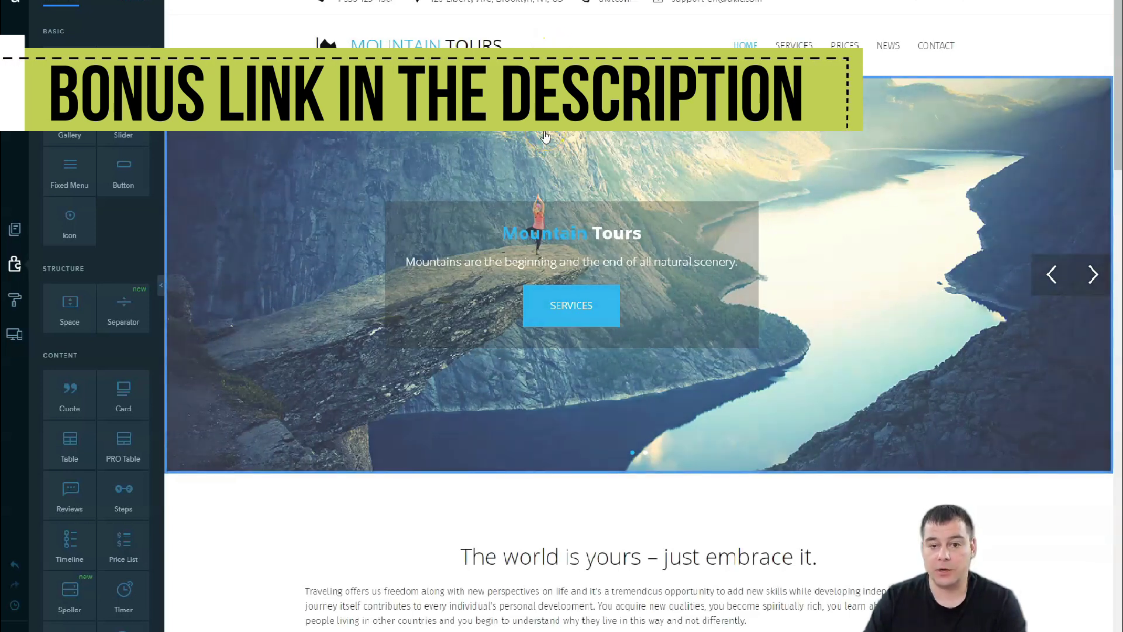
{"action": "scroll", "coordinate": [614, 250], "scroll_direction": "down", "scroll_amount": 3}
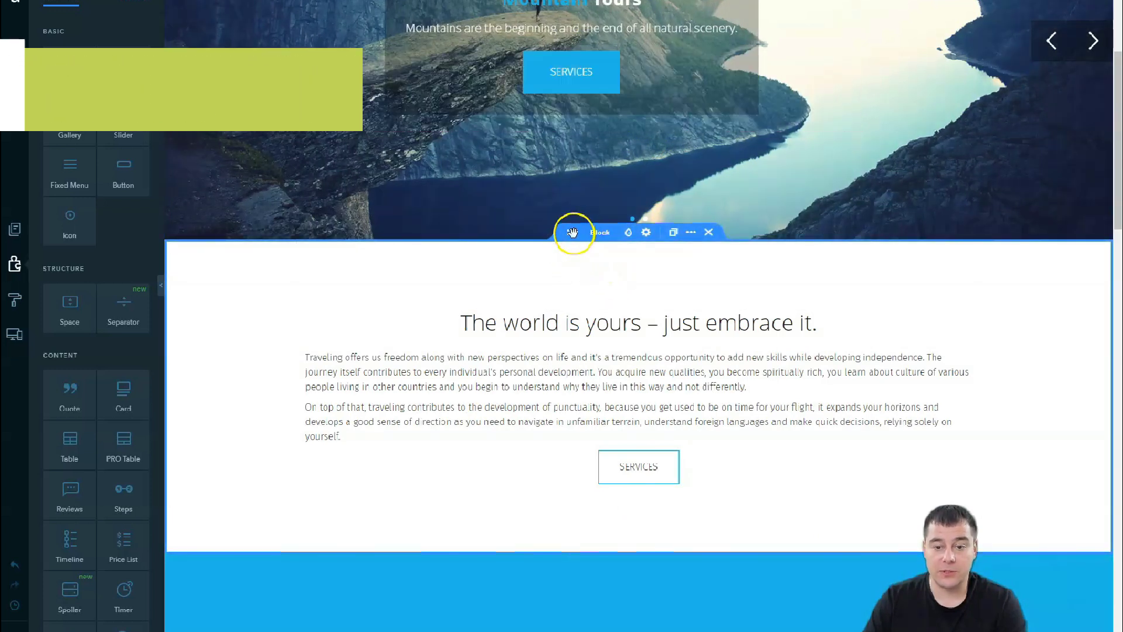
{"action": "left_click_drag", "start_coordinate": [573, 232], "coordinate": [593, 456]}
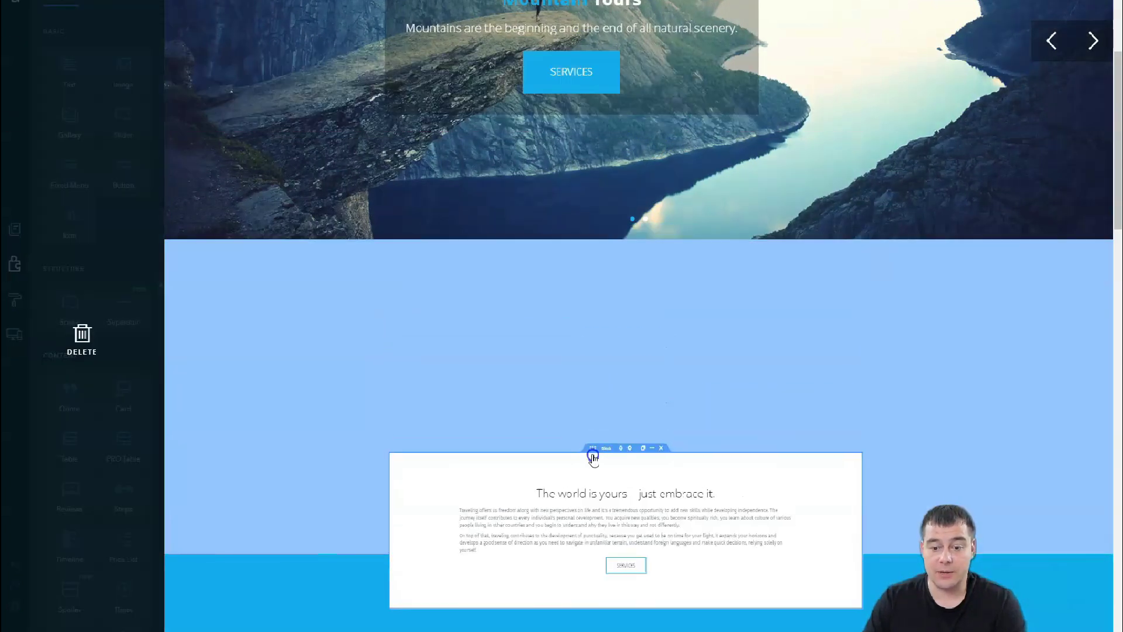
{"action": "left_click_drag", "start_coordinate": [593, 457], "coordinate": [601, 299]}
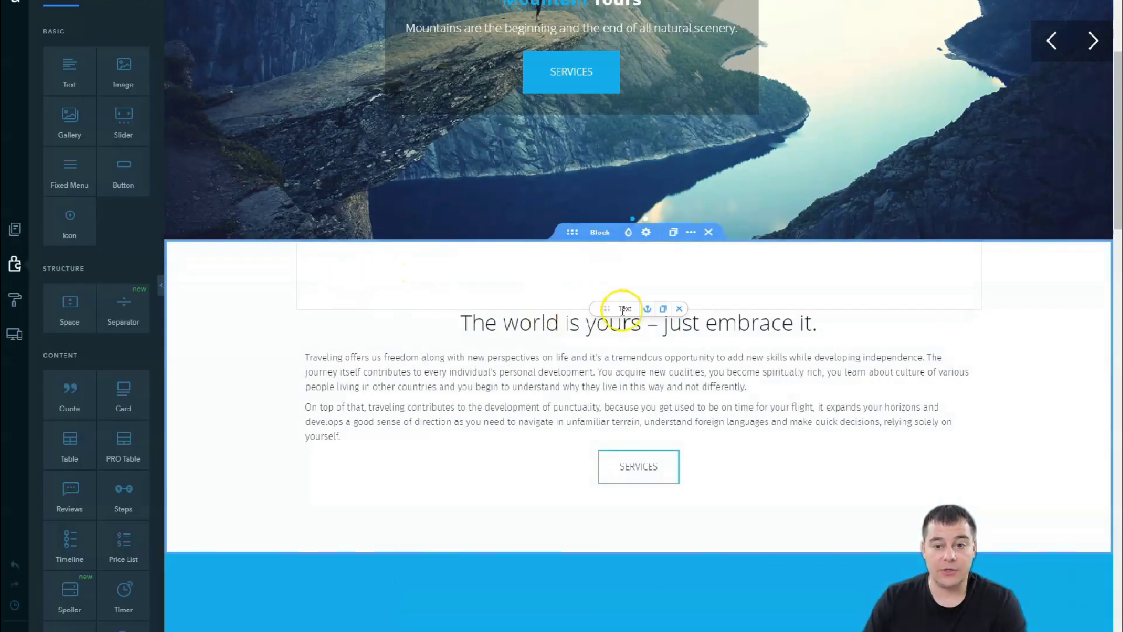
{"action": "mouse_move", "coordinate": [633, 369]}
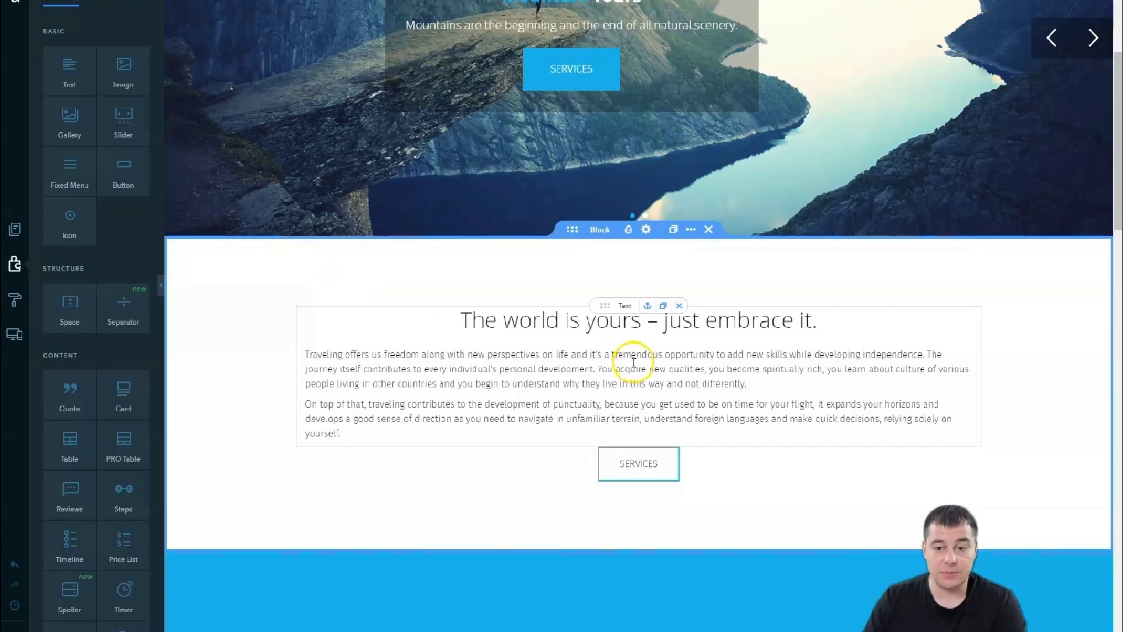
{"action": "scroll", "coordinate": [623, 334], "scroll_direction": "down", "scroll_amount": 4}
{"action": "scroll", "coordinate": [621, 343], "scroll_direction": "down", "scroll_amount": 3}
{"action": "scroll", "coordinate": [621, 342], "scroll_direction": "down", "scroll_amount": 1}
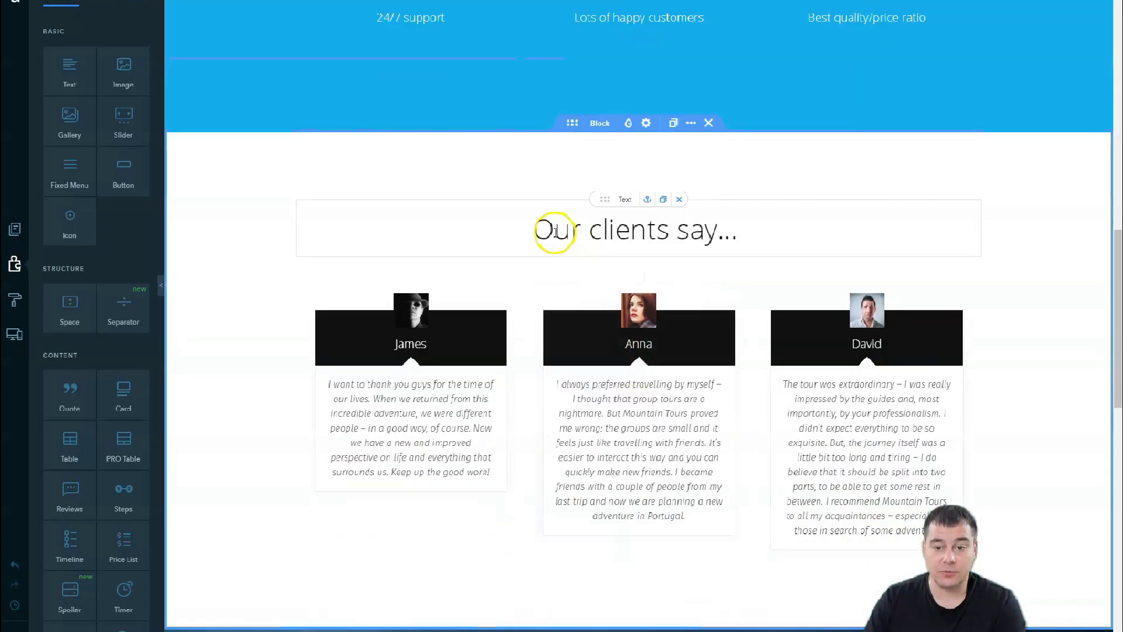
{"action": "scroll", "coordinate": [548, 218], "scroll_direction": "up", "scroll_amount": 5}
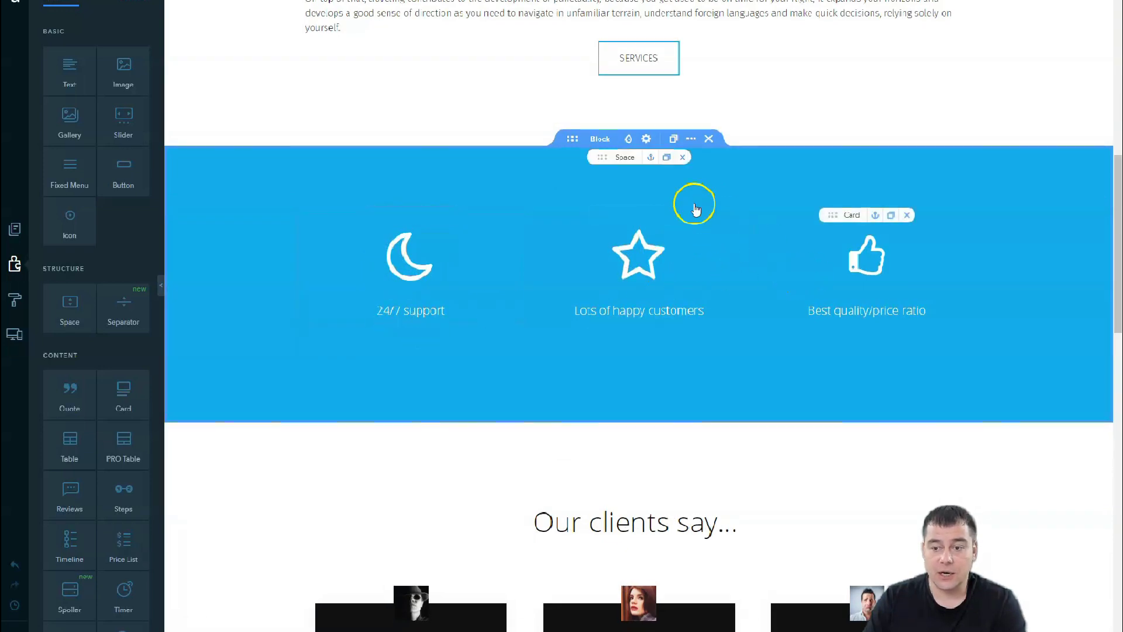
{"action": "scroll", "coordinate": [622, 174], "scroll_direction": "up", "scroll_amount": 4}
{"action": "scroll", "coordinate": [621, 174], "scroll_direction": "up", "scroll_amount": 2}
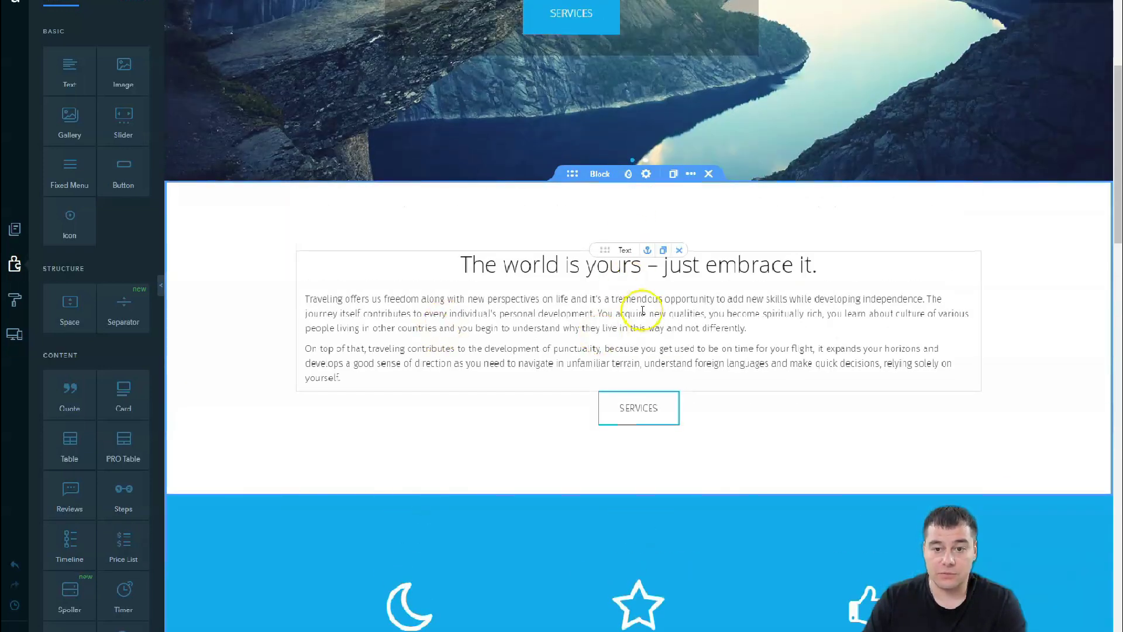
{"action": "scroll", "coordinate": [609, 318], "scroll_direction": "up", "scroll_amount": 2}
{"action": "scroll", "coordinate": [685, 278], "scroll_direction": "up", "scroll_amount": 2}
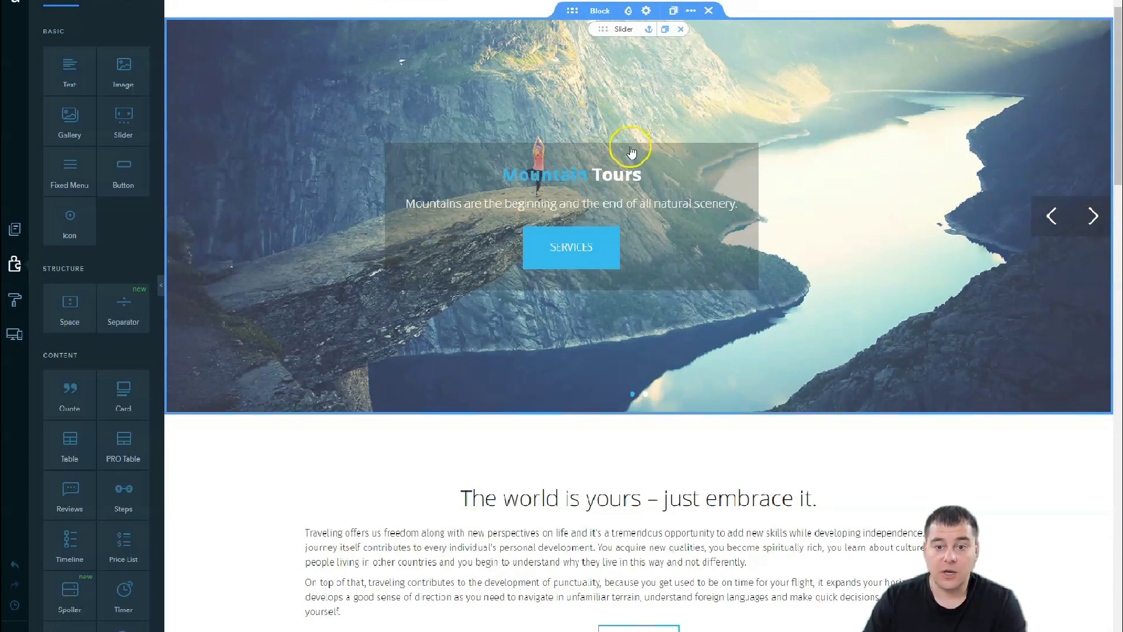
{"action": "scroll", "coordinate": [527, 304], "scroll_direction": "down", "scroll_amount": 2}
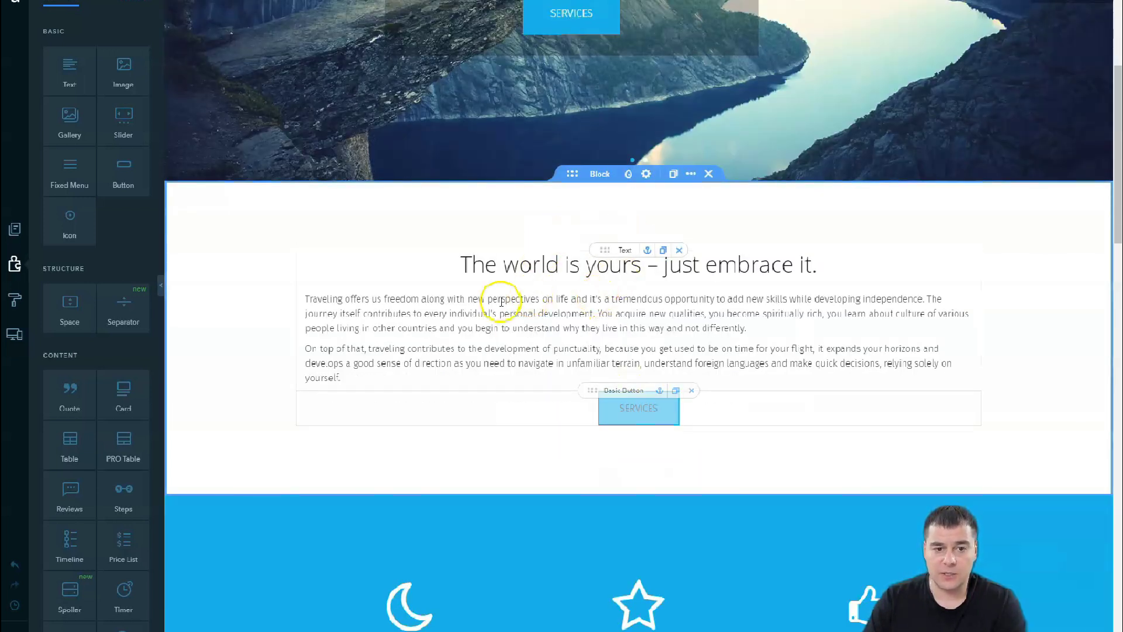
{"action": "scroll", "coordinate": [494, 288], "scroll_direction": "up", "scroll_amount": 1}
{"action": "scroll", "coordinate": [494, 288], "scroll_direction": "up", "scroll_amount": 3}
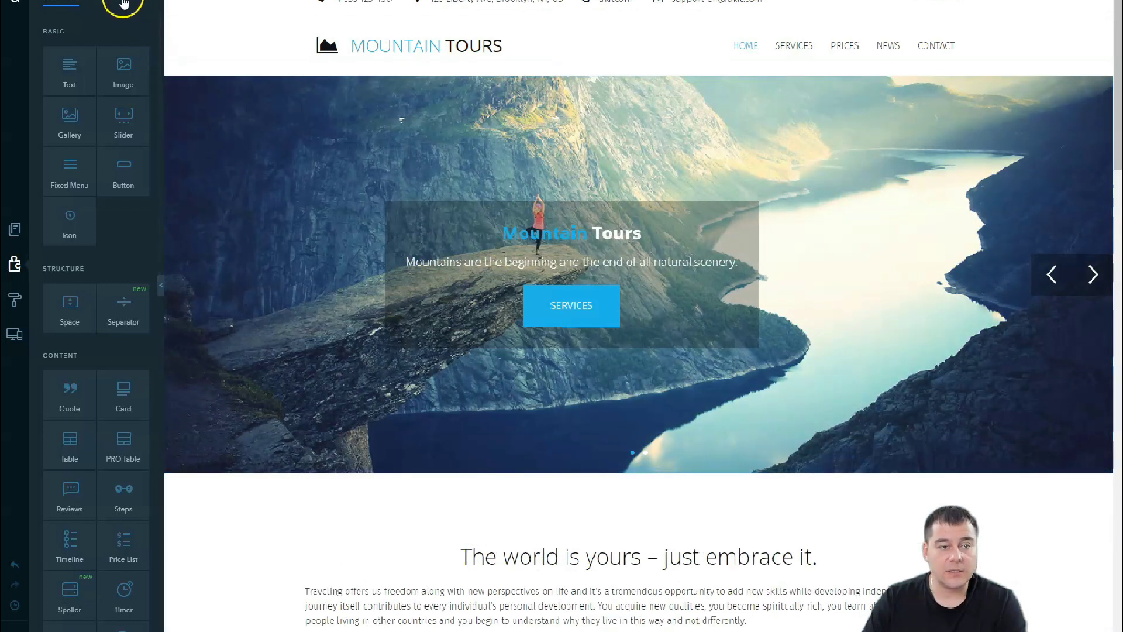
Step: Add a blank Container block from the Blocks library below the hero slider
{"action": "left_click", "coordinate": [123, 4]}
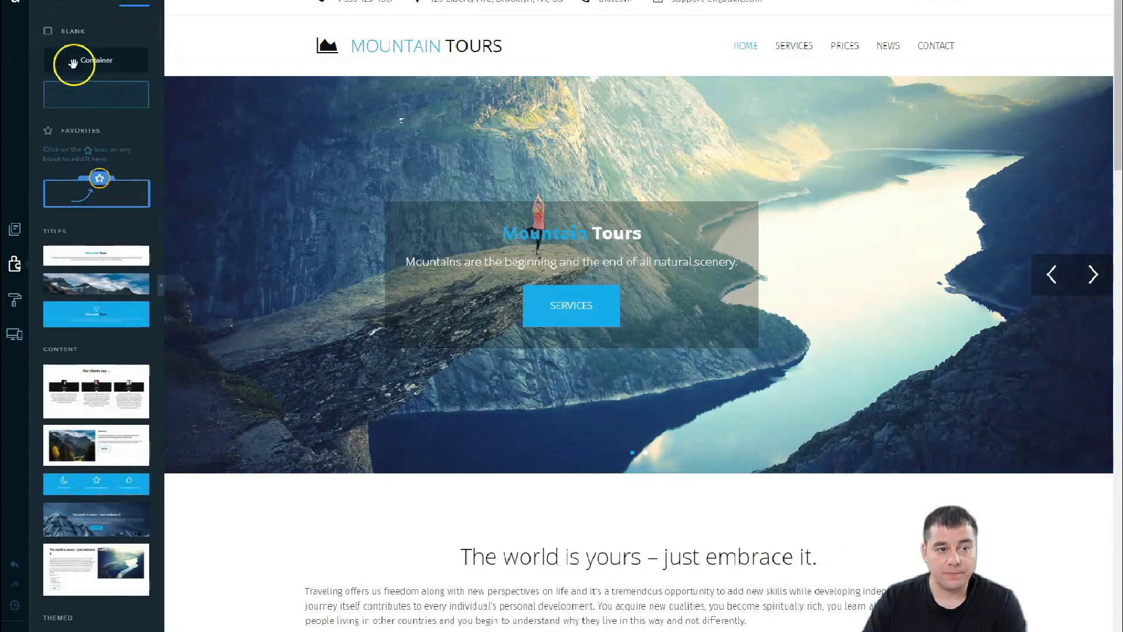
{"action": "left_click", "coordinate": [87, 101]}
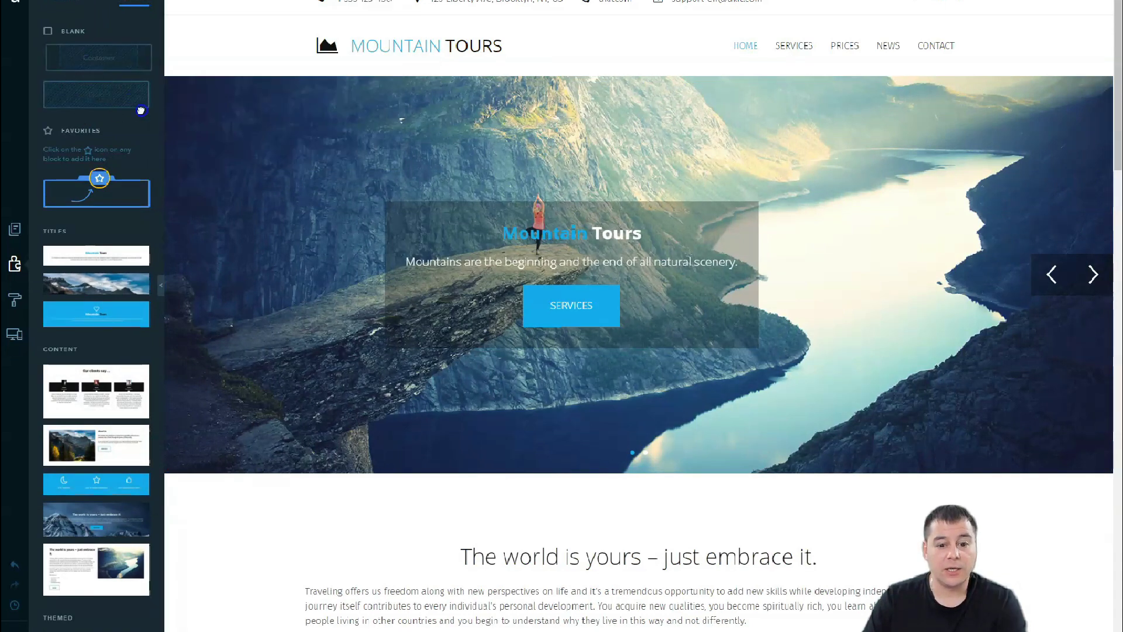
{"action": "mouse_move", "coordinate": [86, 79]}
{"action": "left_mouse_down"}
{"action": "mouse_move", "coordinate": [645, 485]}
{"action": "mouse_move", "coordinate": [644, 508]}
{"action": "left_mouse_up"}
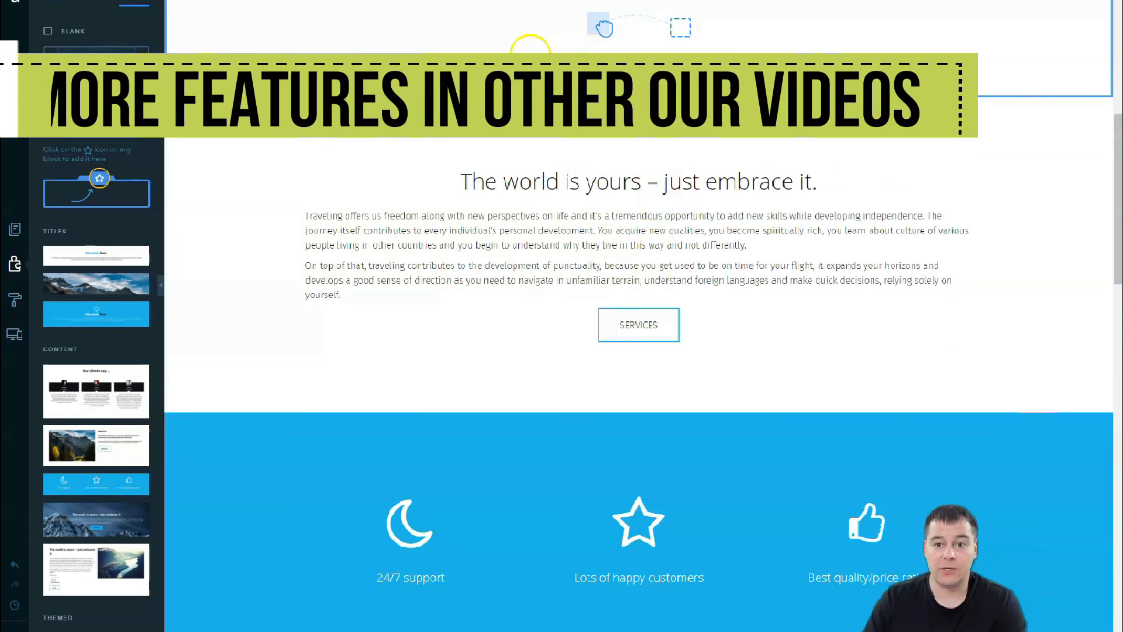
{"action": "left_click", "coordinate": [51, 2]}
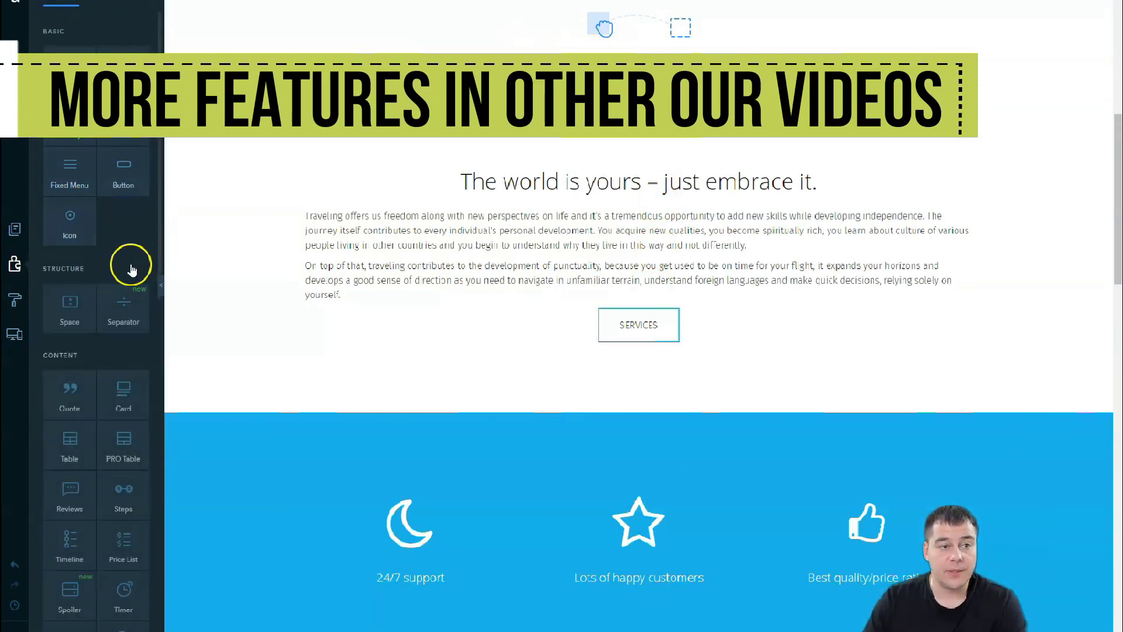
{"action": "scroll", "coordinate": [120, 355], "scroll_direction": "down", "scroll_amount": 2}
{"action": "scroll", "coordinate": [120, 355], "scroll_direction": "down", "scroll_amount": 1}
{"action": "scroll", "coordinate": [750, 258], "scroll_direction": "up", "scroll_amount": 3}
{"action": "scroll", "coordinate": [722, 258], "scroll_direction": "up", "scroll_amount": 2}
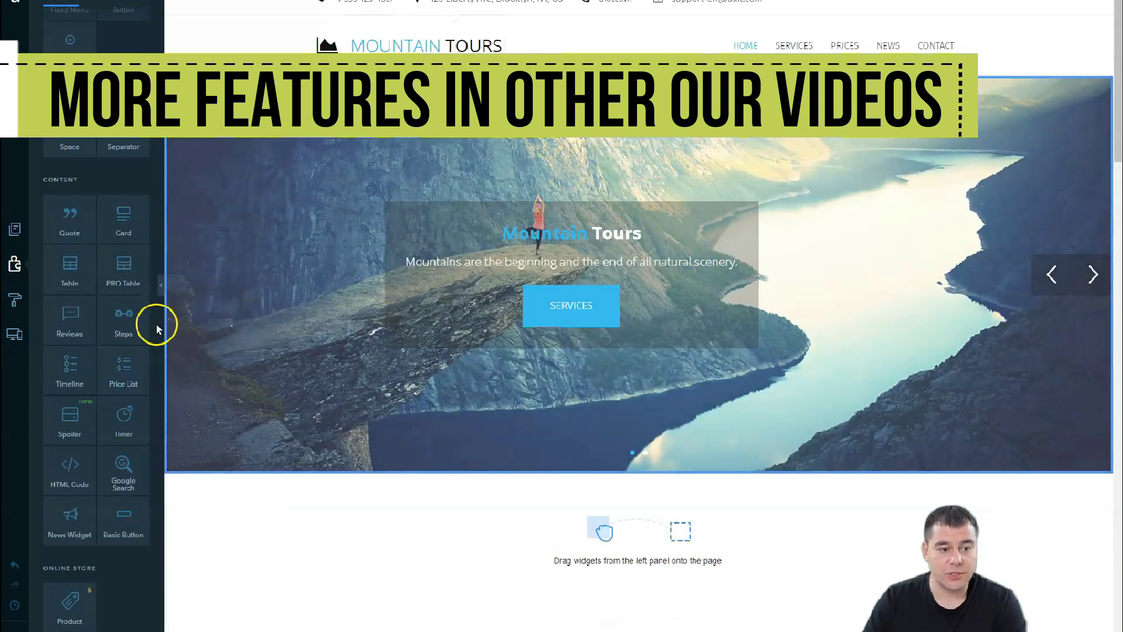
{"action": "scroll", "coordinate": [80, 352], "scroll_direction": "down", "scroll_amount": 2}
{"action": "scroll", "coordinate": [80, 351], "scroll_direction": "down", "scroll_amount": 2}
{"action": "scroll", "coordinate": [80, 355], "scroll_direction": "down", "scroll_amount": 2}
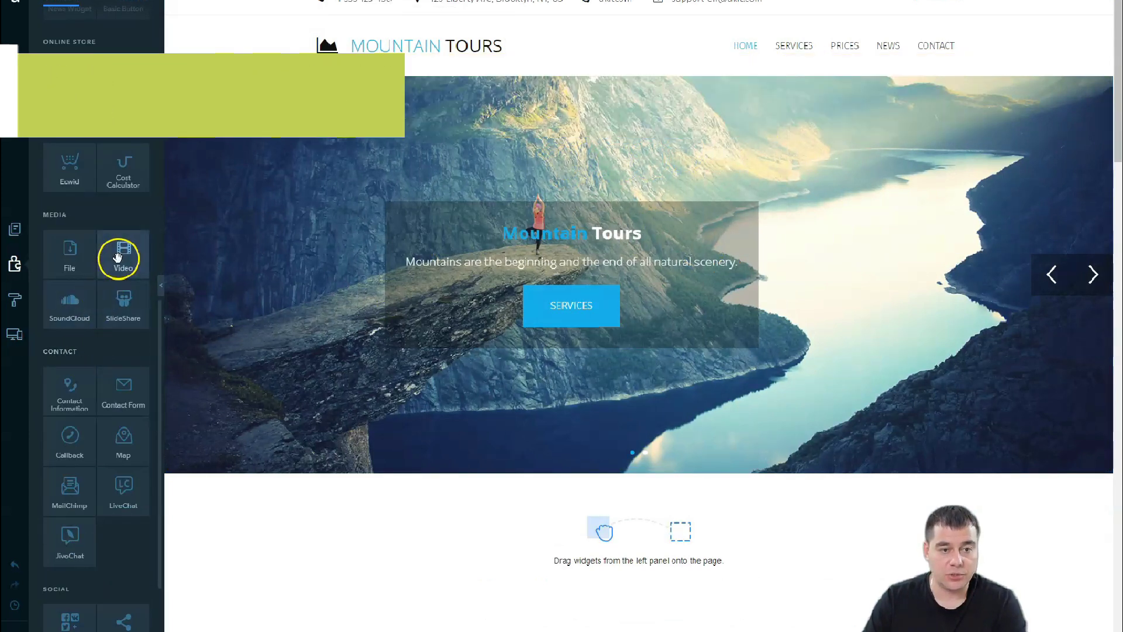
Step: Drop a Video widget into the new block and glance at its settings
{"action": "left_click_drag", "start_coordinate": [118, 257], "coordinate": [692, 531]}
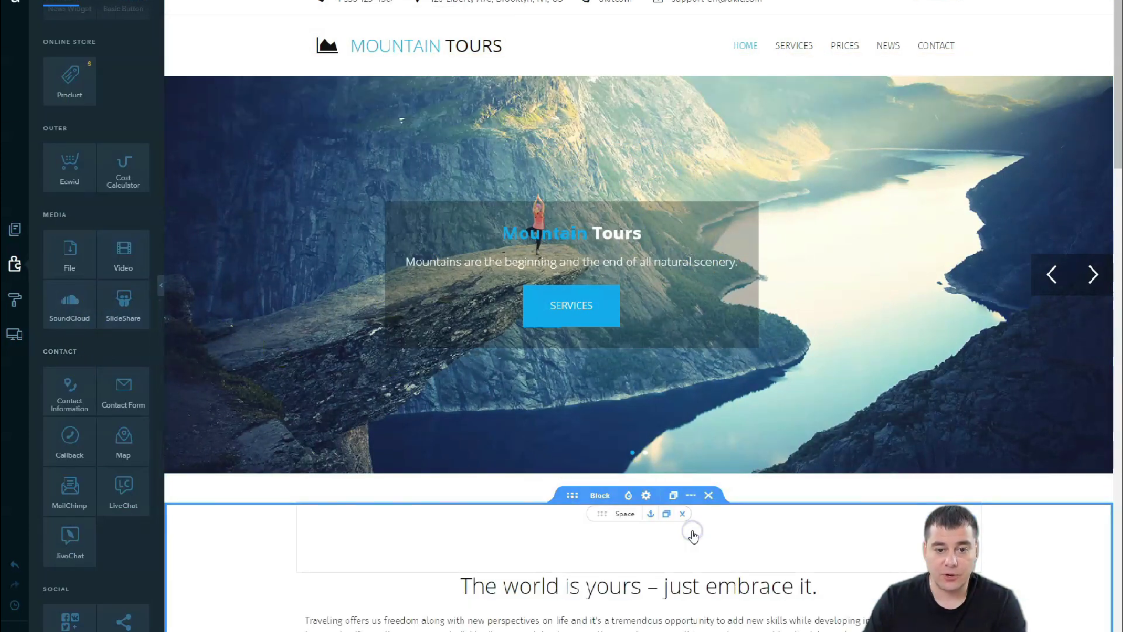
{"action": "scroll", "coordinate": [586, 481], "scroll_direction": "down", "scroll_amount": 3}
{"action": "scroll", "coordinate": [586, 465], "scroll_direction": "down", "scroll_amount": 2}
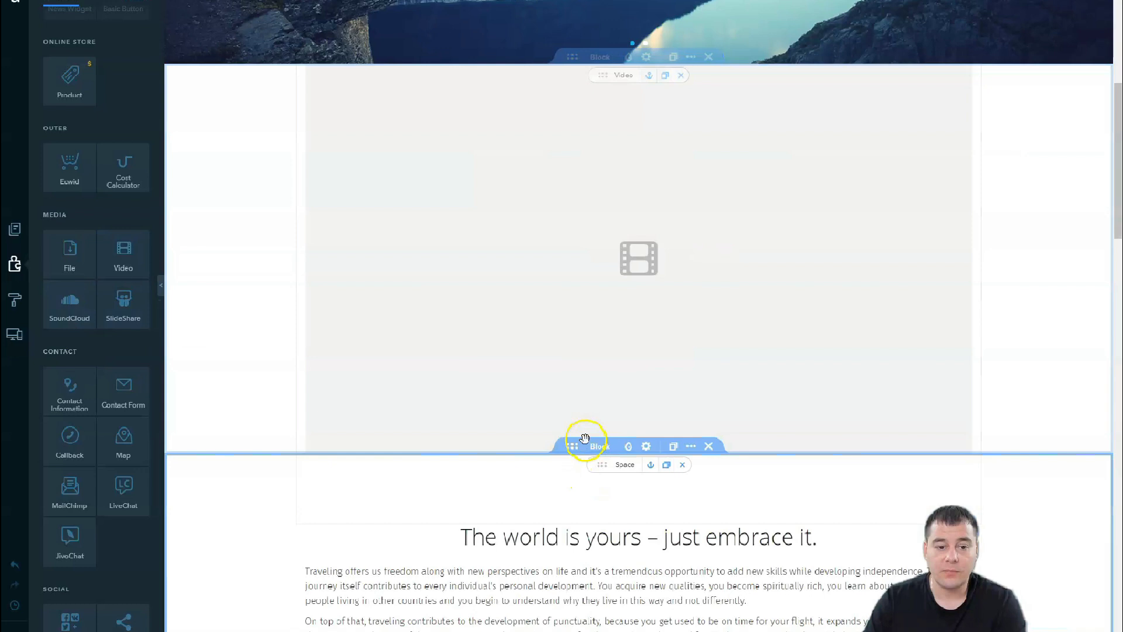
{"action": "left_click", "coordinate": [552, 225]}
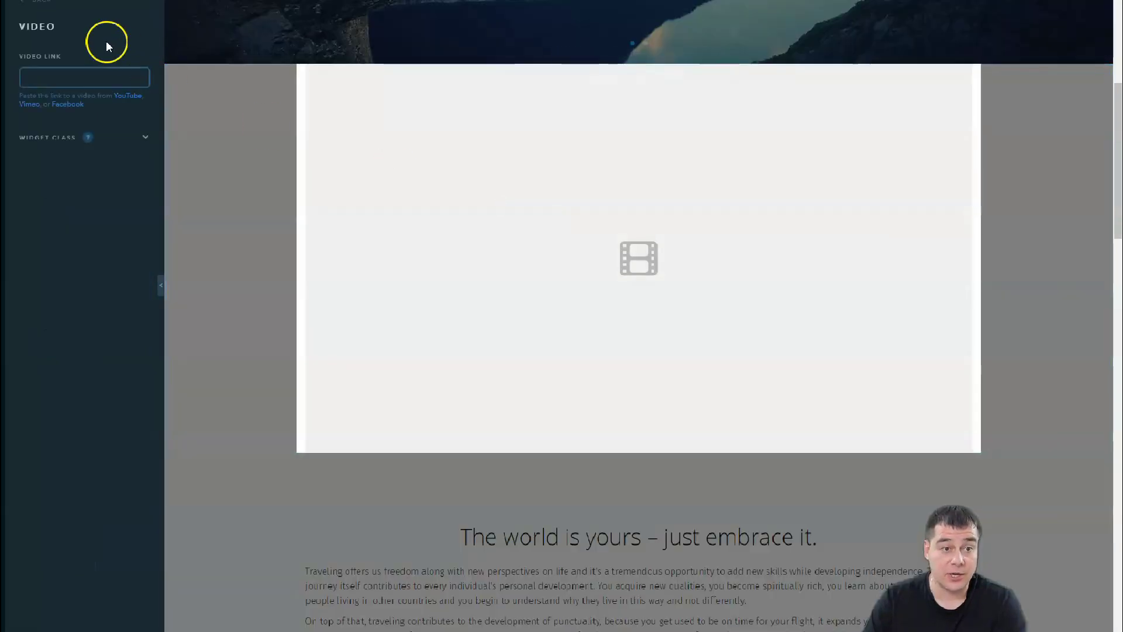
{"action": "left_click", "coordinate": [23, 5]}
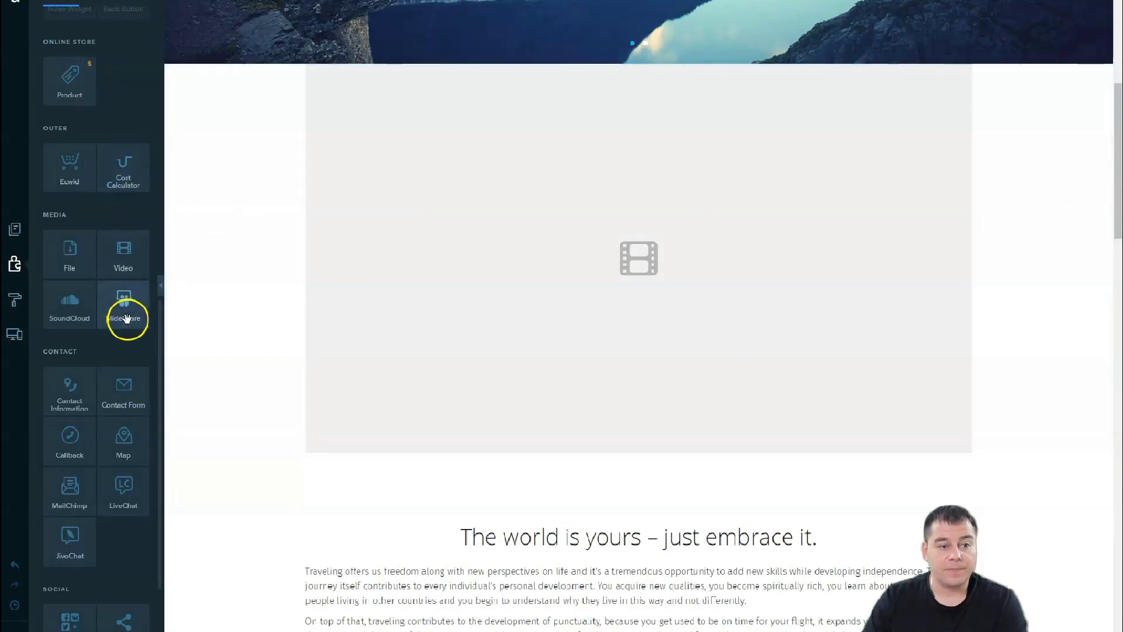
{"action": "scroll", "coordinate": [82, 249], "scroll_direction": "up", "scroll_amount": 5}
{"action": "scroll", "coordinate": [82, 249], "scroll_direction": "up", "scroll_amount": 5}
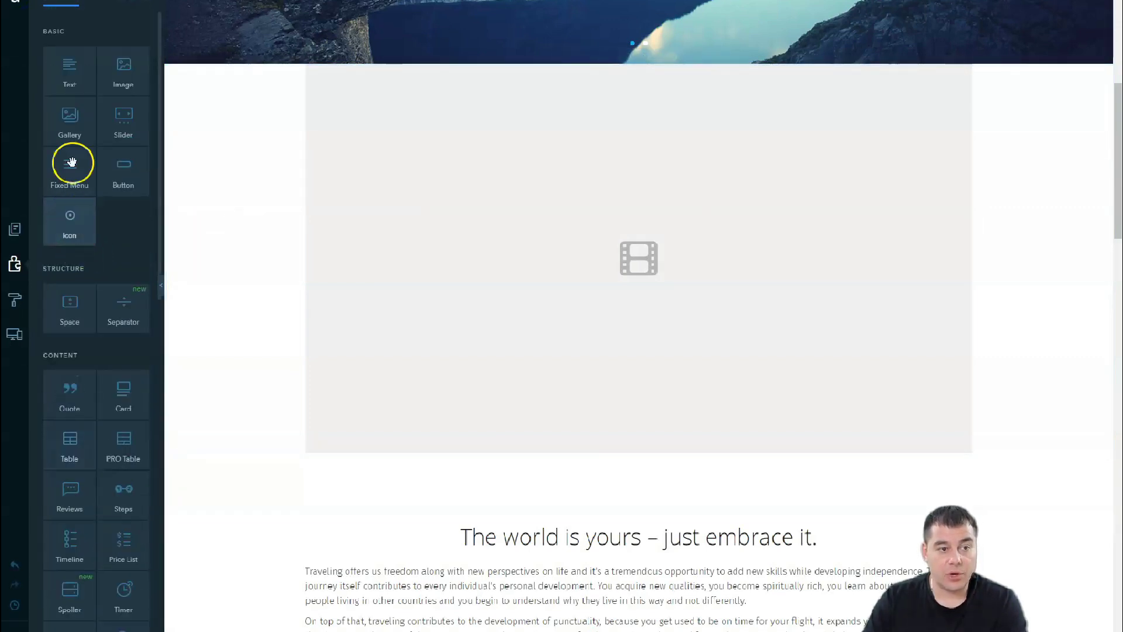
Step: Add a paragraph beside the video and make it a Heading 4
{"action": "mouse_move", "coordinate": [67, 86]}
{"action": "left_mouse_down"}
{"action": "mouse_move", "coordinate": [476, 391]}
{"action": "mouse_move", "coordinate": [572, 447]}
{"action": "mouse_move", "coordinate": [908, 334]}
{"action": "mouse_move", "coordinate": [953, 205]}
{"action": "mouse_move", "coordinate": [727, 104]}
{"action": "mouse_move", "coordinate": [601, 90]}
{"action": "mouse_move", "coordinate": [359, 125]}
{"action": "mouse_move", "coordinate": [311, 180]}
{"action": "mouse_move", "coordinate": [302, 242]}
{"action": "left_mouse_up"}
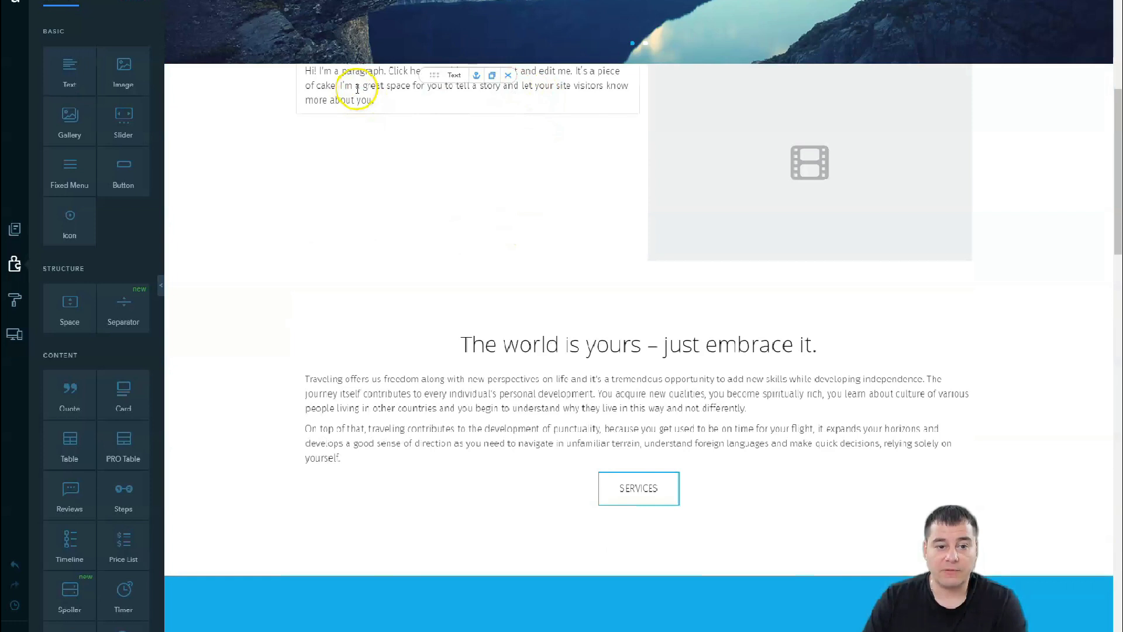
{"action": "left_click", "coordinate": [356, 87]}
{"action": "left_click", "coordinate": [363, 43]}
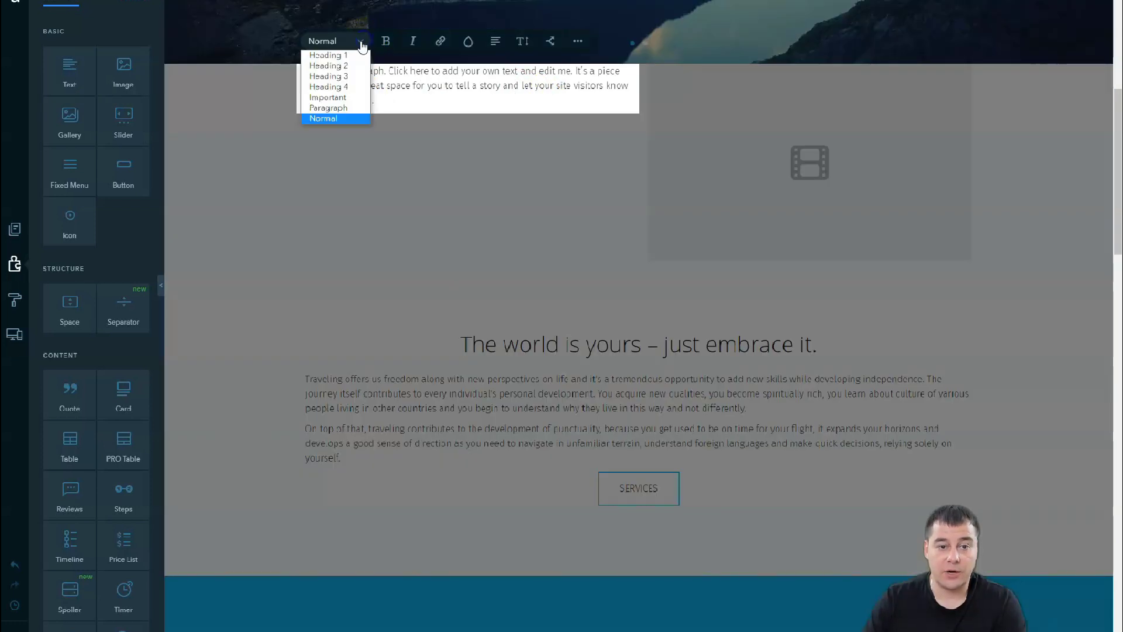
{"action": "left_click", "coordinate": [334, 85]}
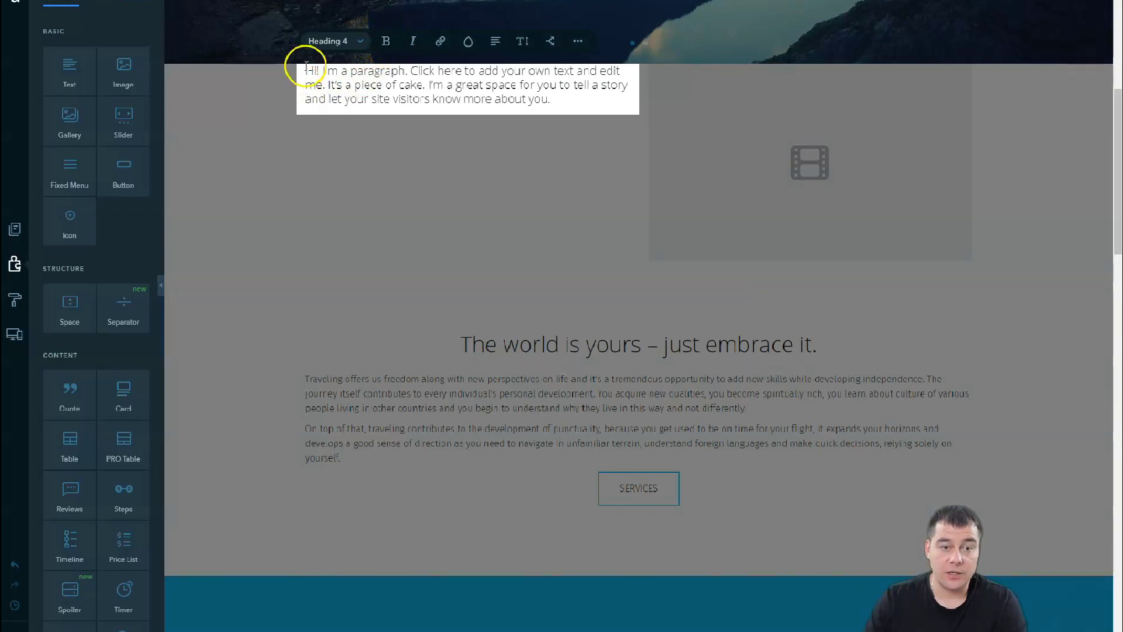
Step: Centre the paragraph, widen the video column, and drop a button below the paragraph
{"action": "left_click_drag", "start_coordinate": [312, 72], "coordinate": [576, 102]}
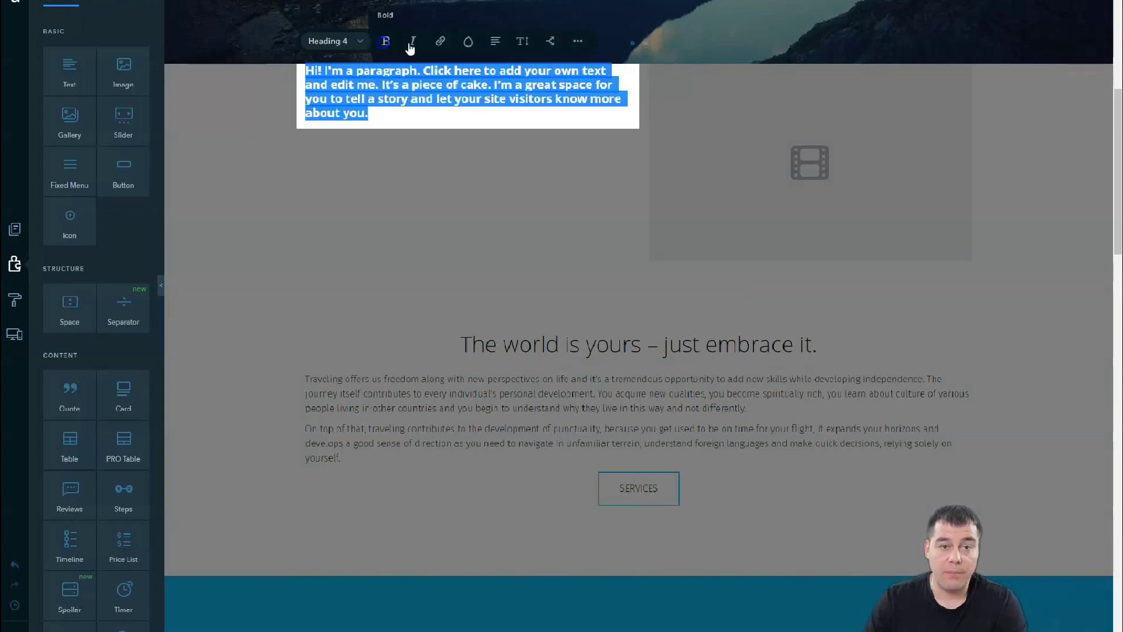
{"action": "left_click", "coordinate": [485, 11]}
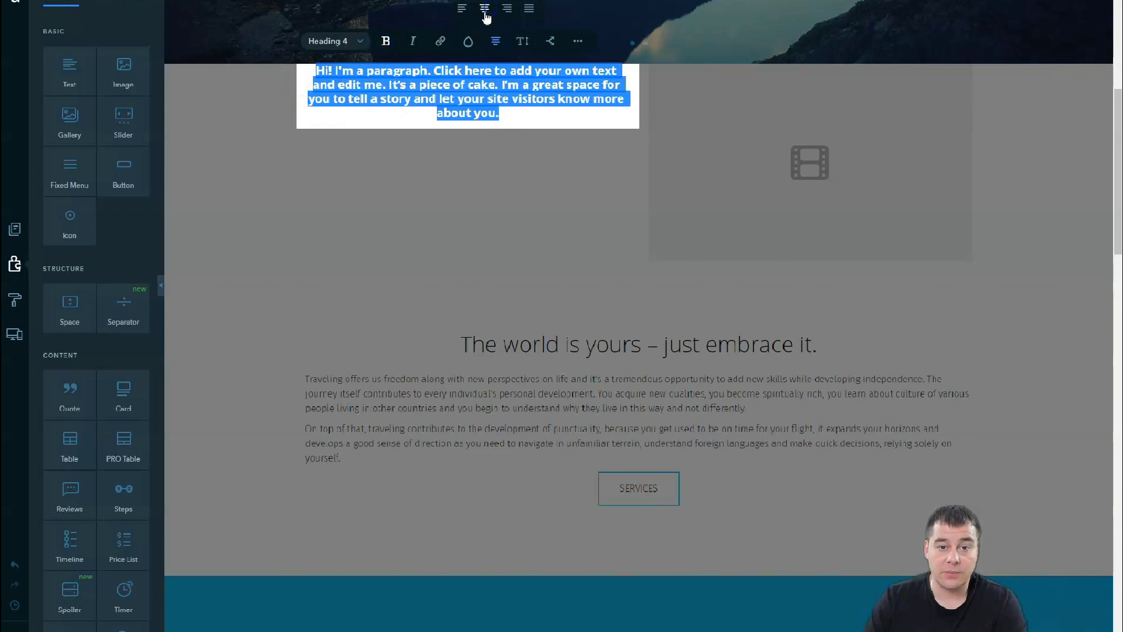
{"action": "left_click", "coordinate": [482, 217]}
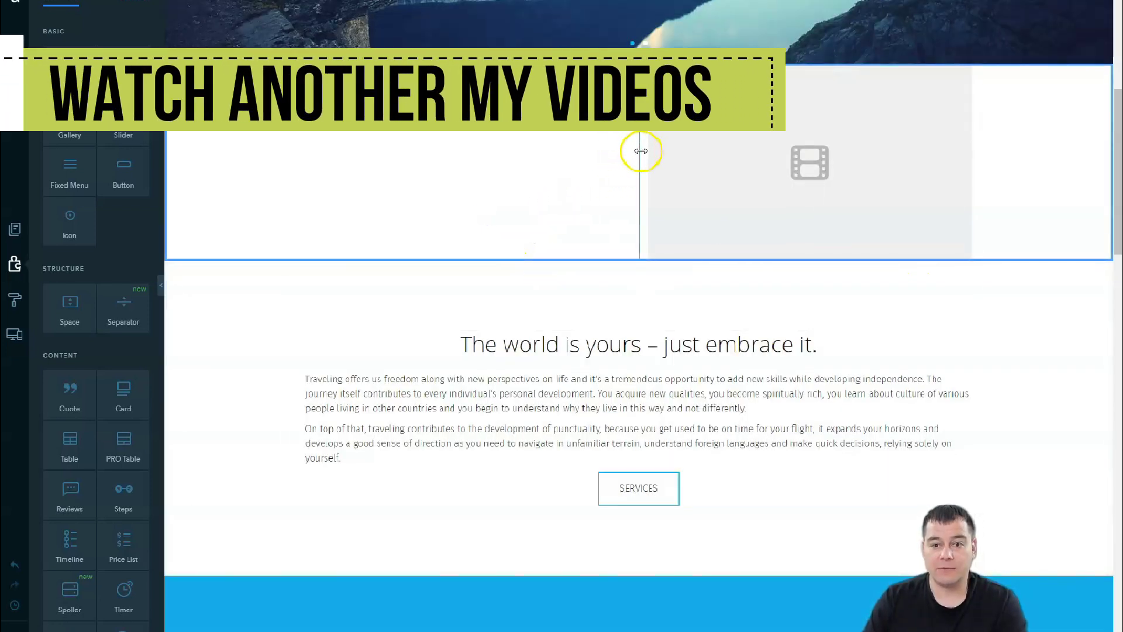
{"action": "left_click_drag", "start_coordinate": [640, 152], "coordinate": [519, 141]}
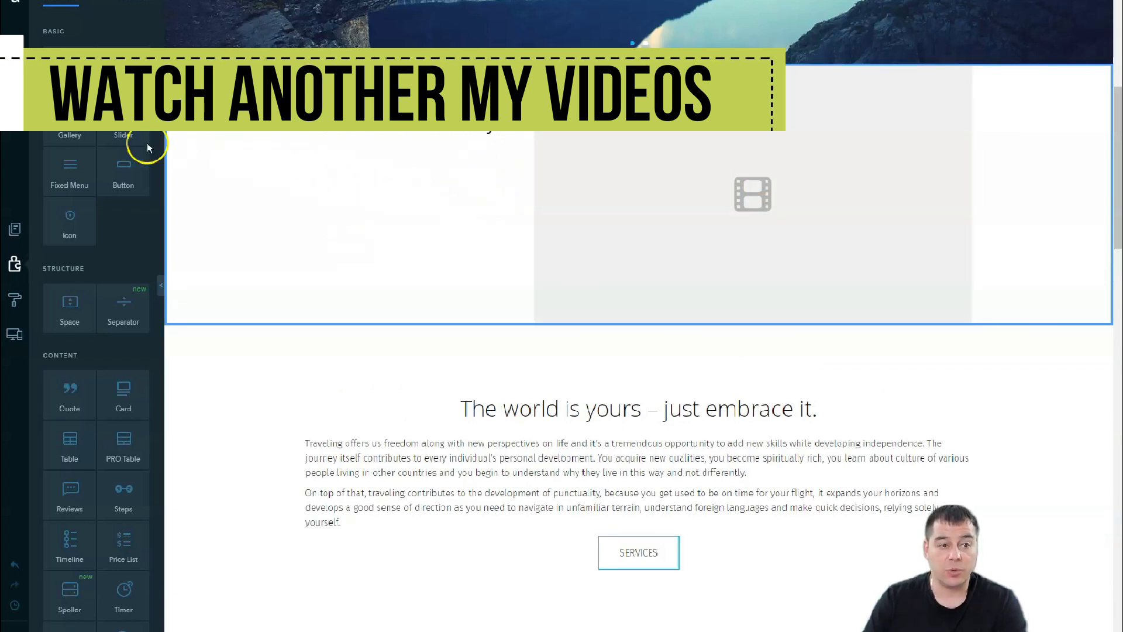
{"action": "left_click_drag", "start_coordinate": [124, 172], "coordinate": [405, 202]}
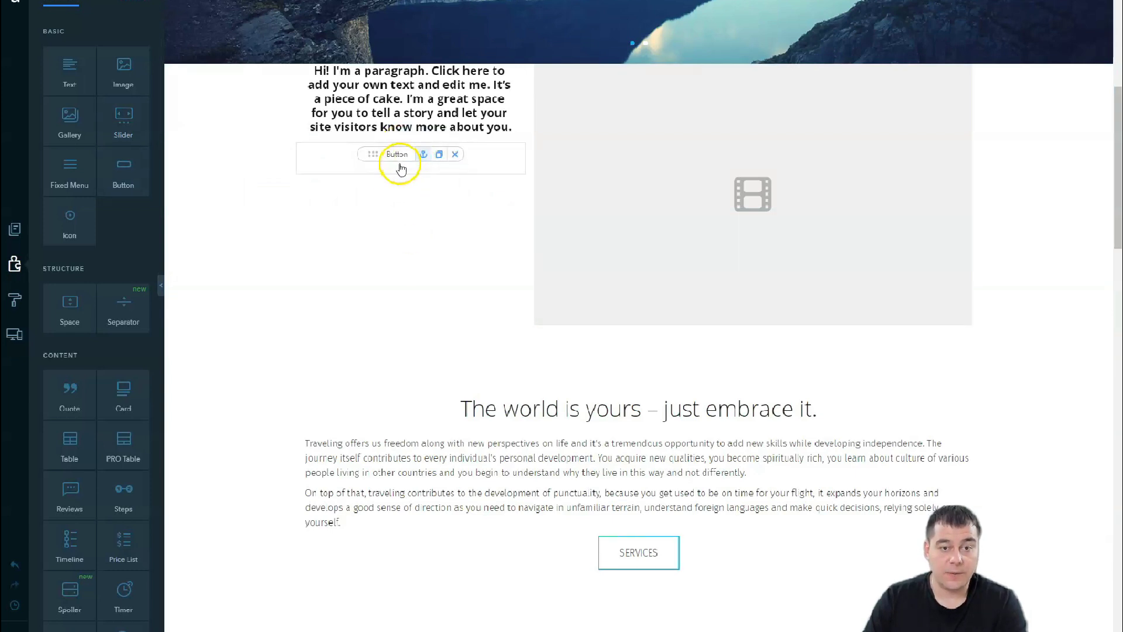
Step: Give the new button a blue background colour in its Style settings
{"action": "left_click", "coordinate": [409, 169]}
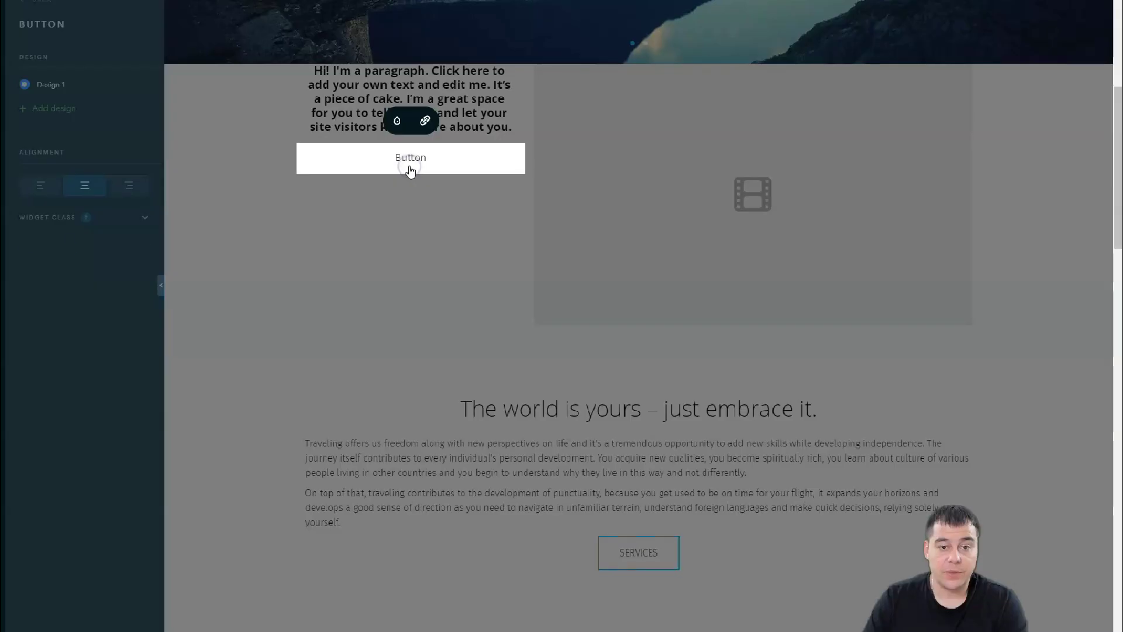
{"action": "left_click", "coordinate": [396, 123]}
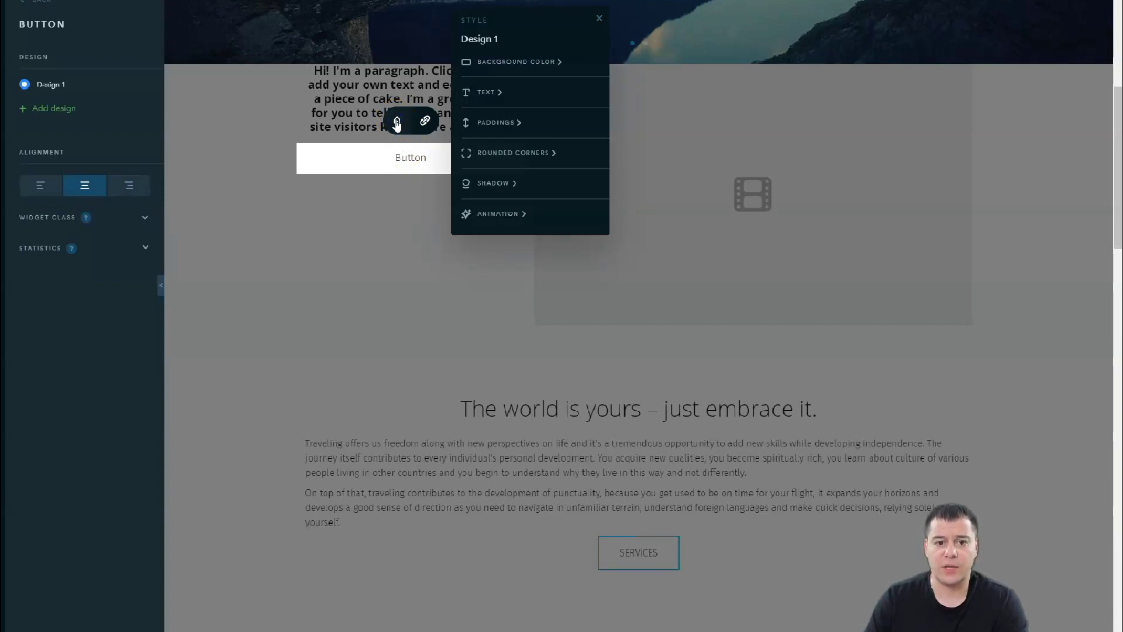
{"action": "left_click", "coordinate": [528, 66]}
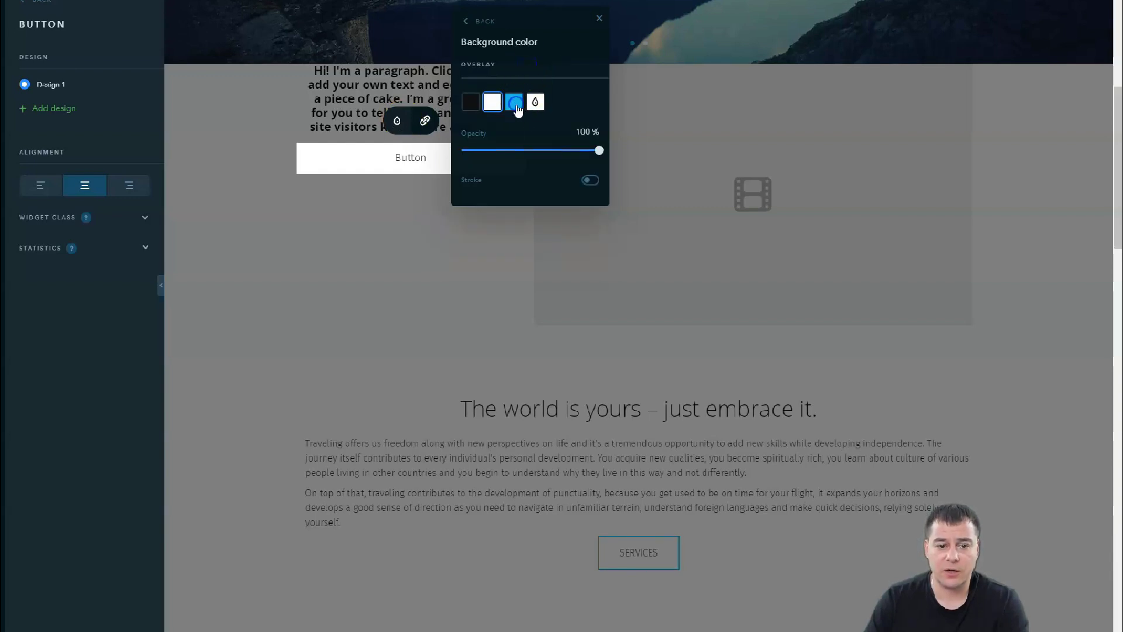
{"action": "left_click", "coordinate": [515, 104]}
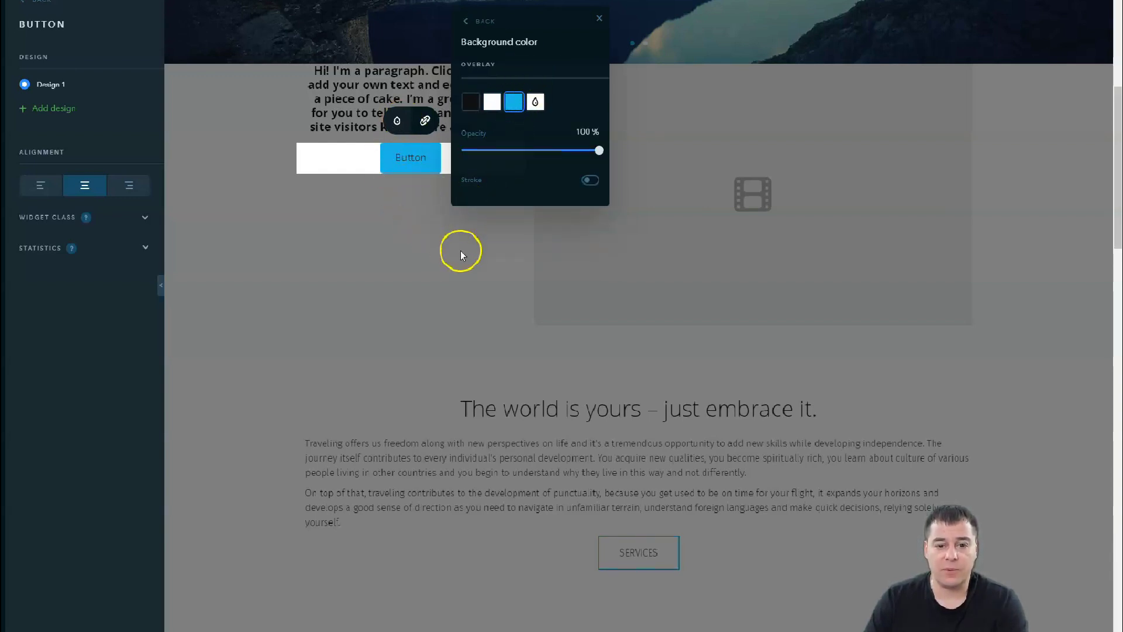
{"action": "left_click", "coordinate": [454, 247]}
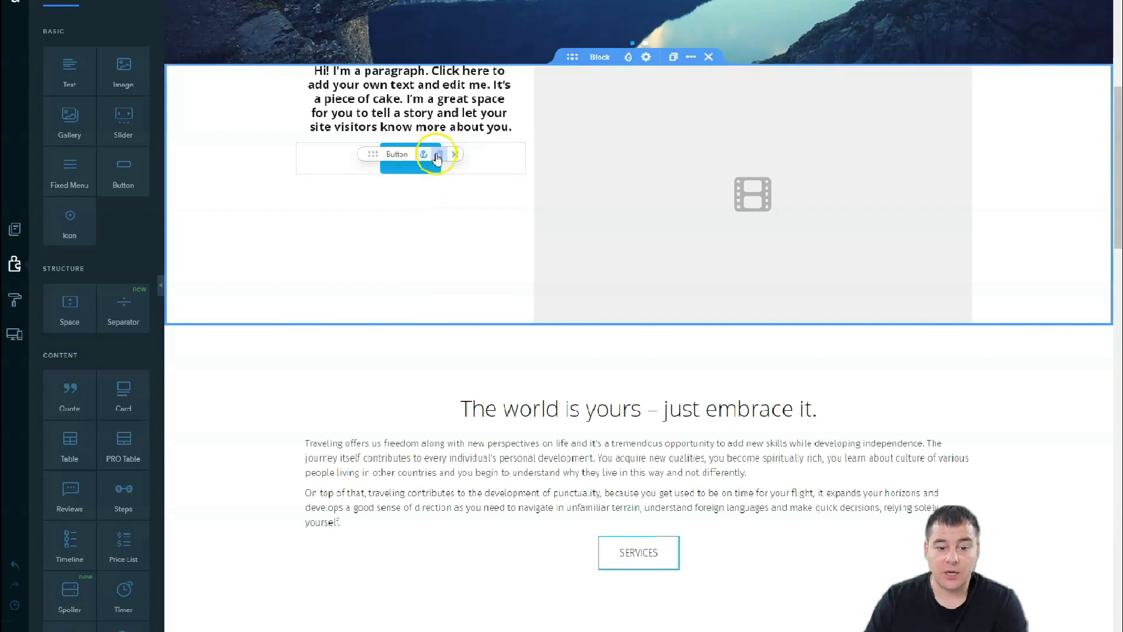
{"action": "scroll", "coordinate": [549, 195], "scroll_direction": "up", "scroll_amount": 2}
{"action": "scroll", "coordinate": [549, 195], "scroll_direction": "up", "scroll_amount": 3}
{"action": "scroll", "coordinate": [527, 194], "scroll_direction": "down", "scroll_amount": 2}
{"action": "scroll", "coordinate": [514, 193], "scroll_direction": "down", "scroll_amount": 4}
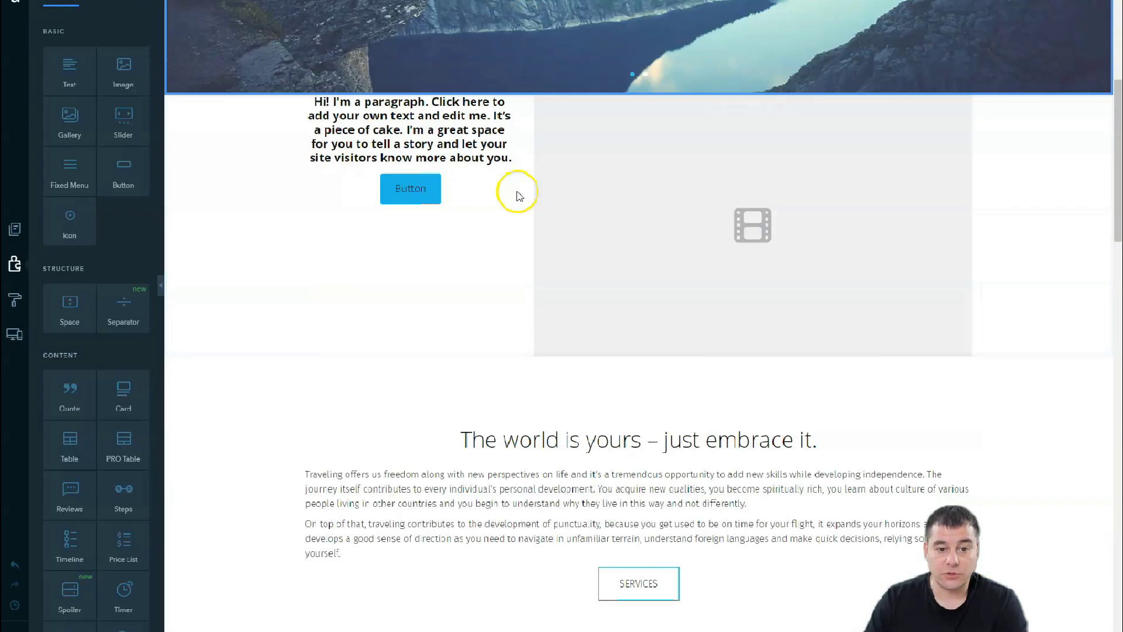
{"action": "scroll", "coordinate": [392, 162], "scroll_direction": "up", "scroll_amount": 2}
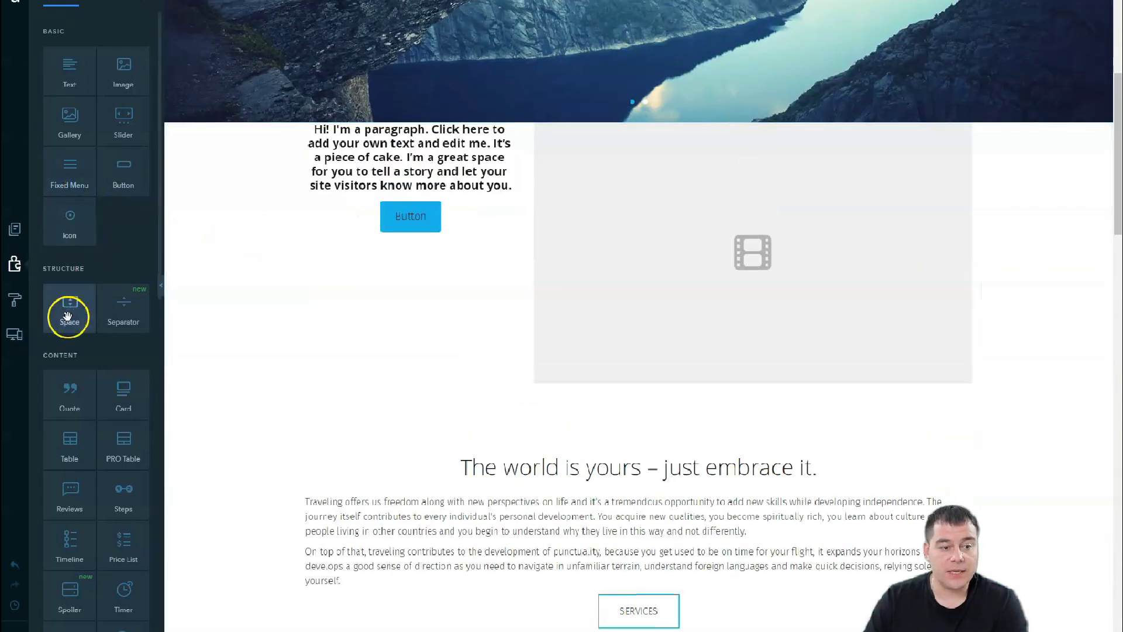
Step: Add Space widgets to the text column, above the button and above the paragraph
{"action": "mouse_move", "coordinate": [70, 310]}
{"action": "left_click_drag", "start_coordinate": [69, 310], "coordinate": [415, 213]}
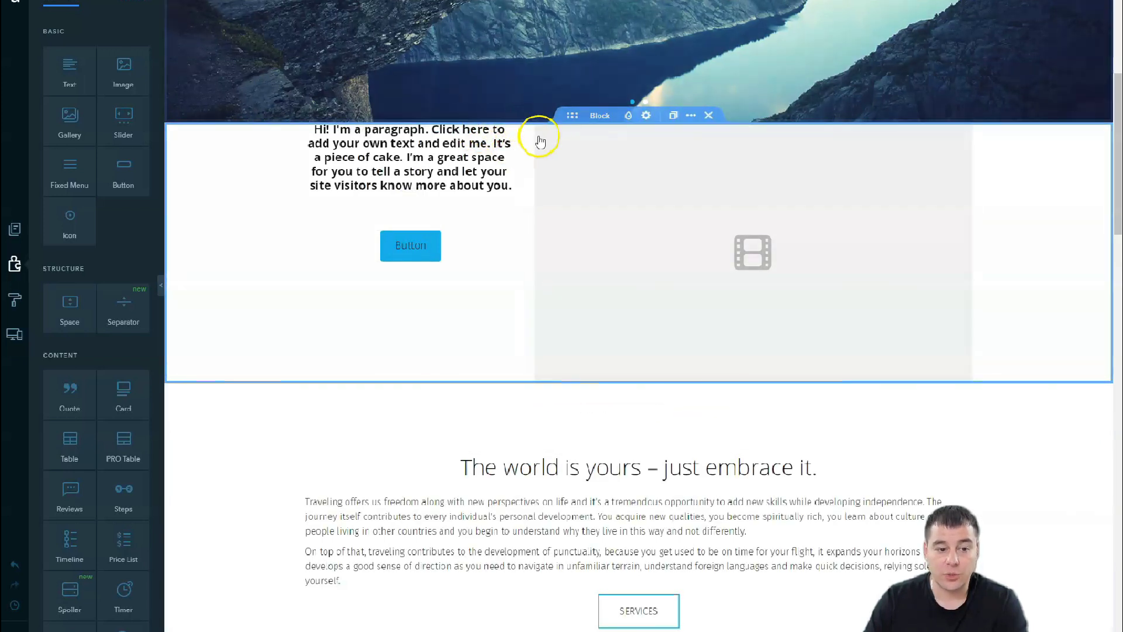
{"action": "mouse_move", "coordinate": [64, 309]}
{"action": "left_mouse_down"}
{"action": "mouse_move", "coordinate": [377, 207]}
{"action": "mouse_move", "coordinate": [450, 211]}
{"action": "mouse_move", "coordinate": [429, 145]}
{"action": "left_mouse_up"}
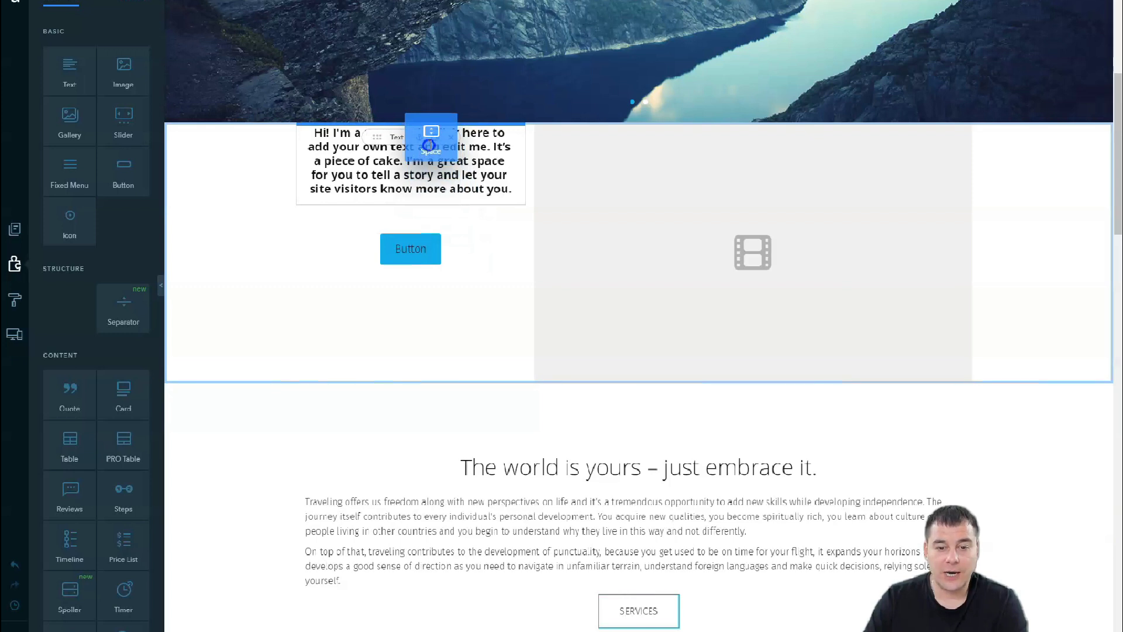
{"action": "mouse_move", "coordinate": [430, 145]}
{"action": "left_mouse_down"}
{"action": "mouse_move", "coordinate": [536, 145]}
{"action": "mouse_move", "coordinate": [530, 126]}
{"action": "mouse_move", "coordinate": [537, 135]}
{"action": "left_mouse_up"}
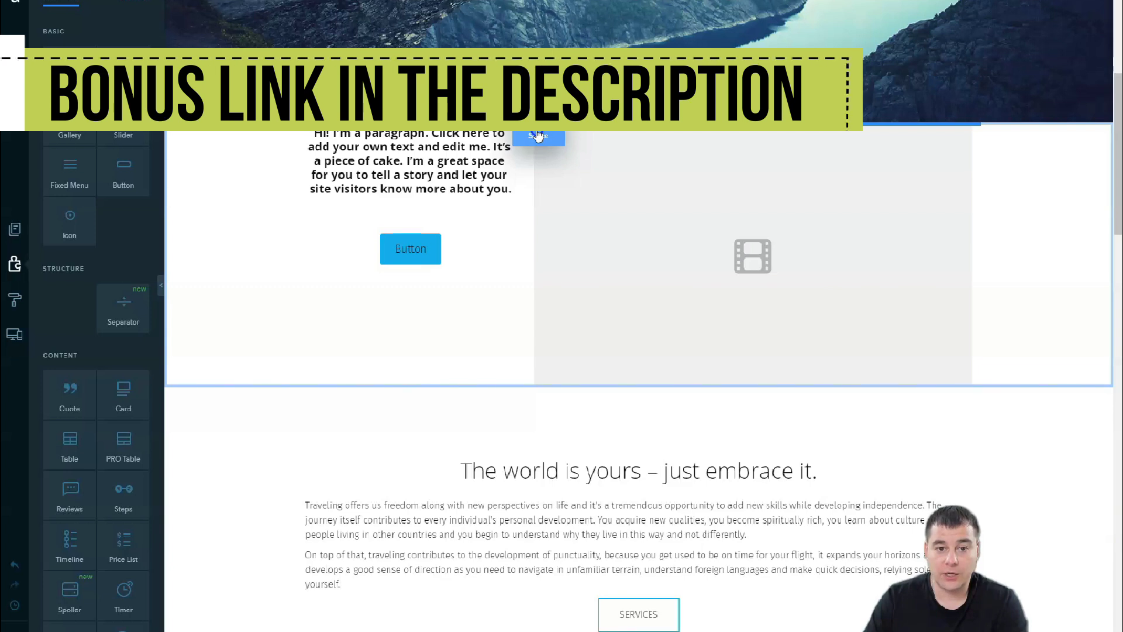
{"action": "left_click_drag", "start_coordinate": [537, 134], "coordinate": [538, 135]}
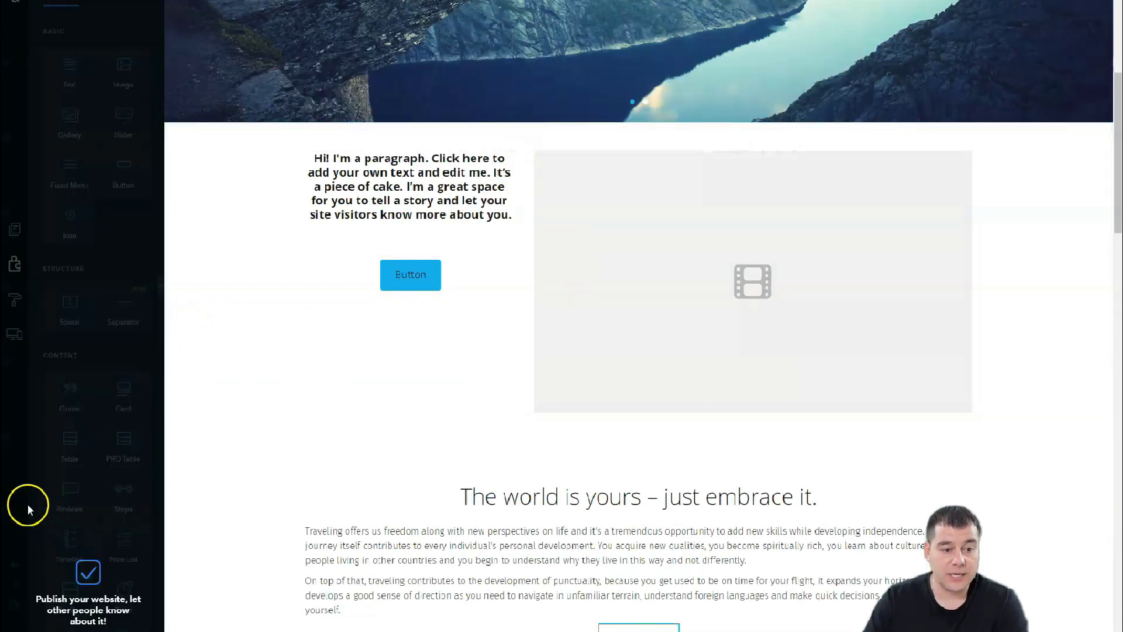
Step: Place a spacer below the video at the bottom of the text-and-video block
{"action": "mouse_move", "coordinate": [65, 298]}
{"action": "left_mouse_down"}
{"action": "mouse_move", "coordinate": [579, 403]}
{"action": "mouse_move", "coordinate": [584, 417]}
{"action": "mouse_move", "coordinate": [573, 411]}
{"action": "left_mouse_up"}
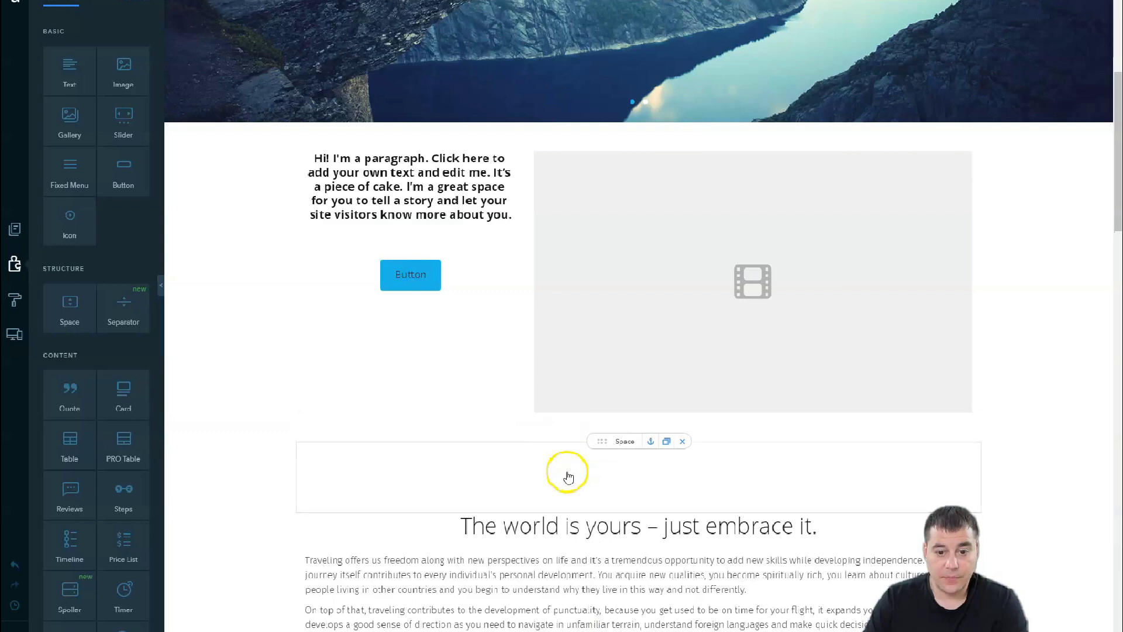
{"action": "left_click", "coordinate": [536, 430]}
{"action": "left_click", "coordinate": [359, 337]}
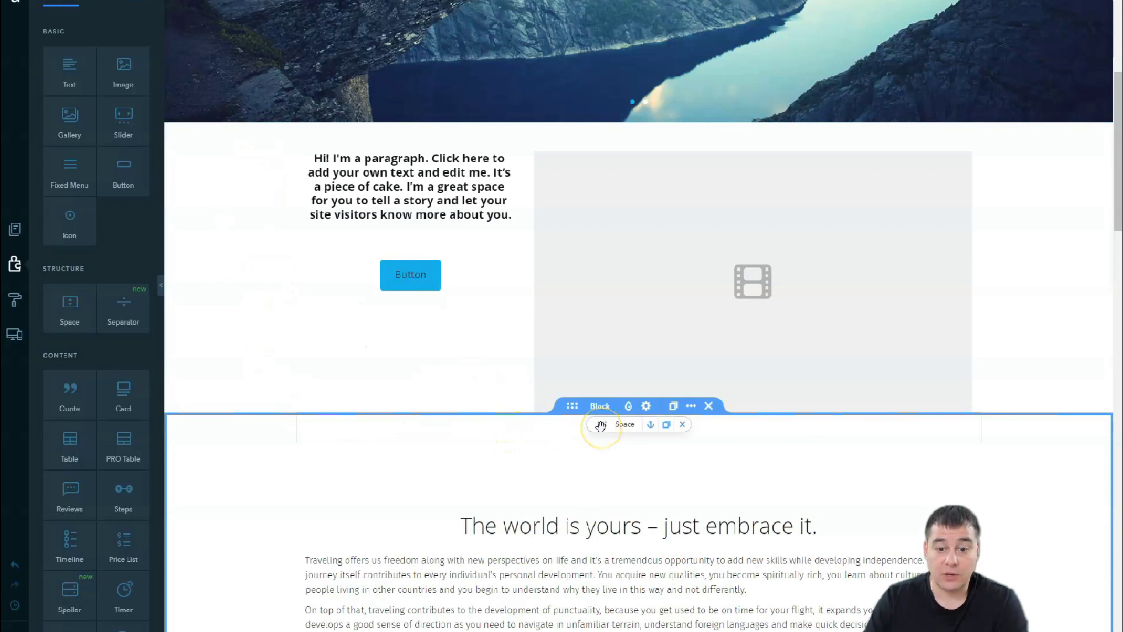
{"action": "mouse_move", "coordinate": [585, 425]}
{"action": "left_mouse_down"}
{"action": "mouse_move", "coordinate": [548, 399]}
{"action": "mouse_move", "coordinate": [557, 406]}
{"action": "left_mouse_up"}
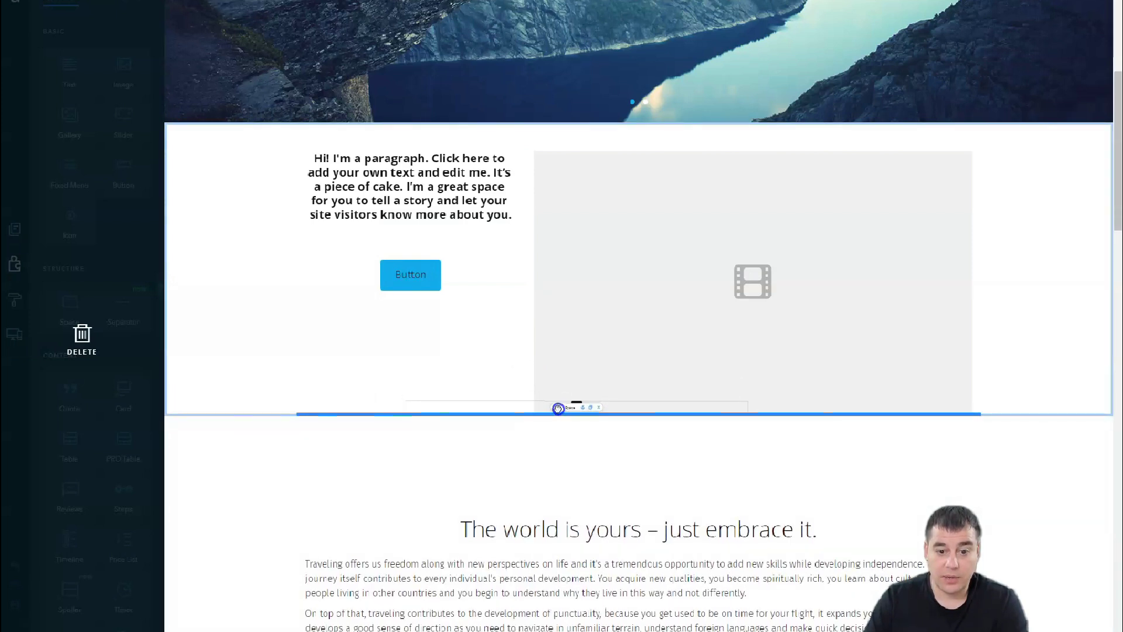
{"action": "left_click_drag", "start_coordinate": [556, 405], "coordinate": [556, 409]}
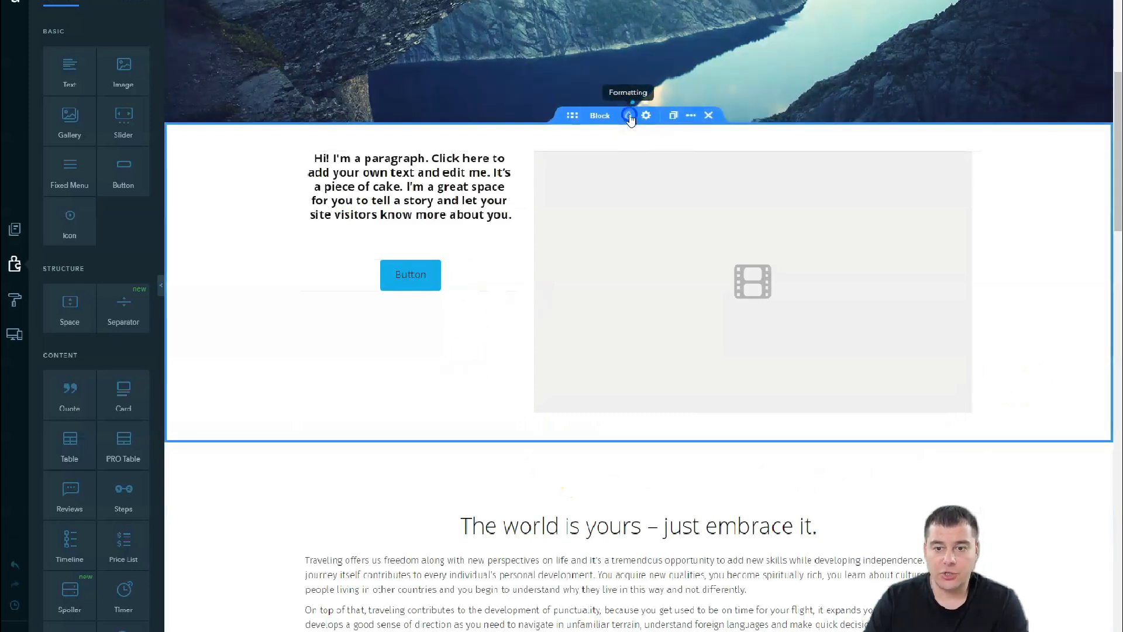
{"action": "left_click", "coordinate": [628, 117]}
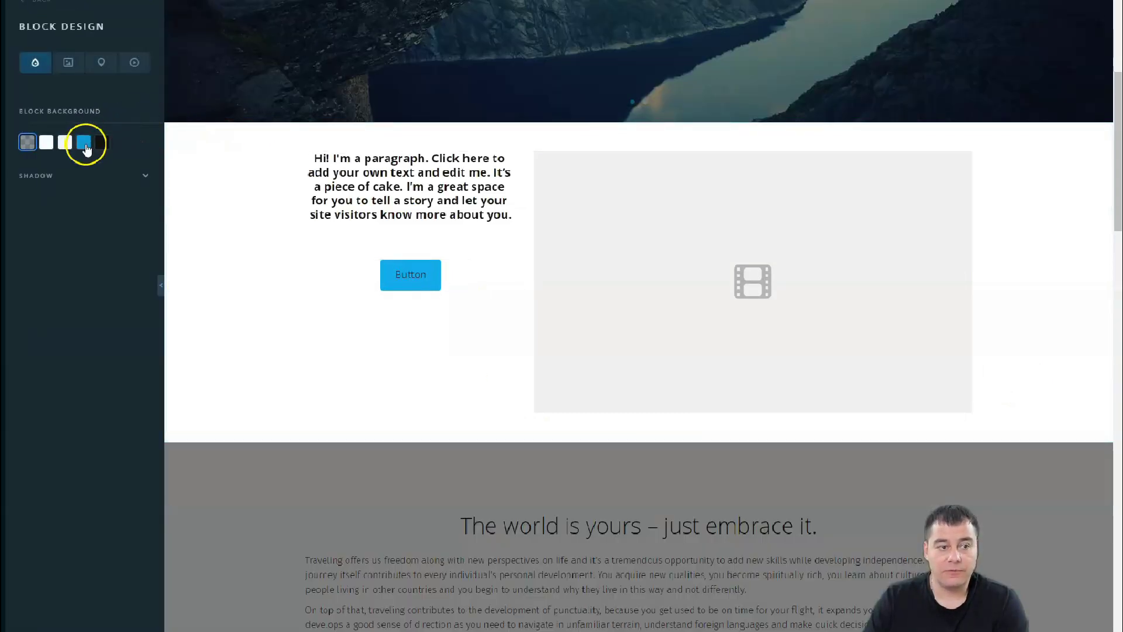
{"action": "left_click", "coordinate": [86, 144]}
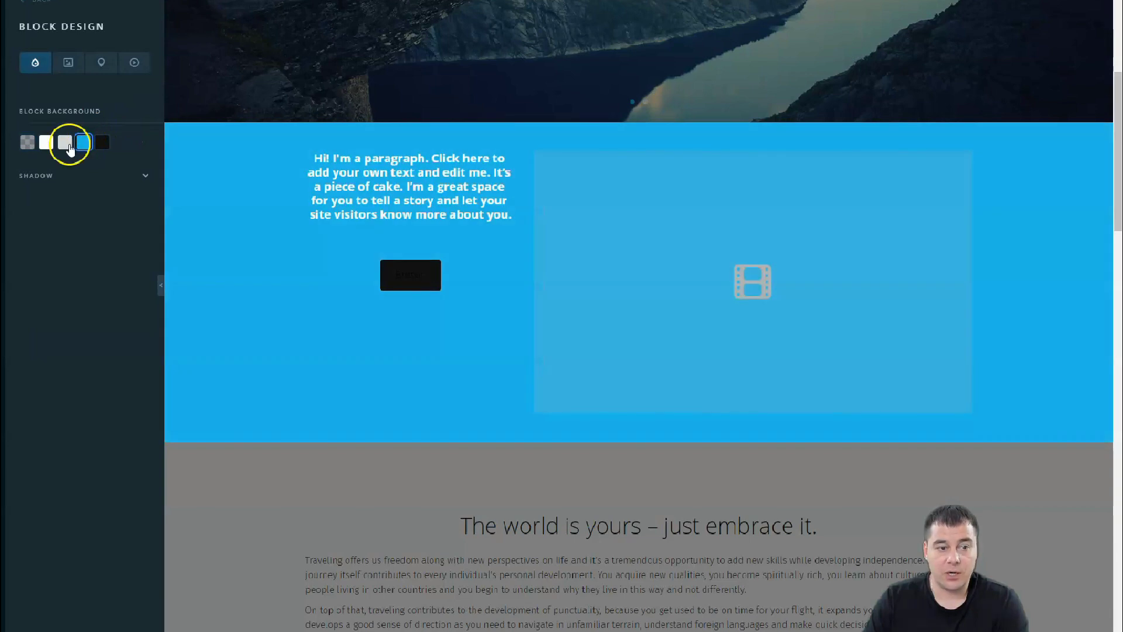
{"action": "left_click", "coordinate": [66, 143]}
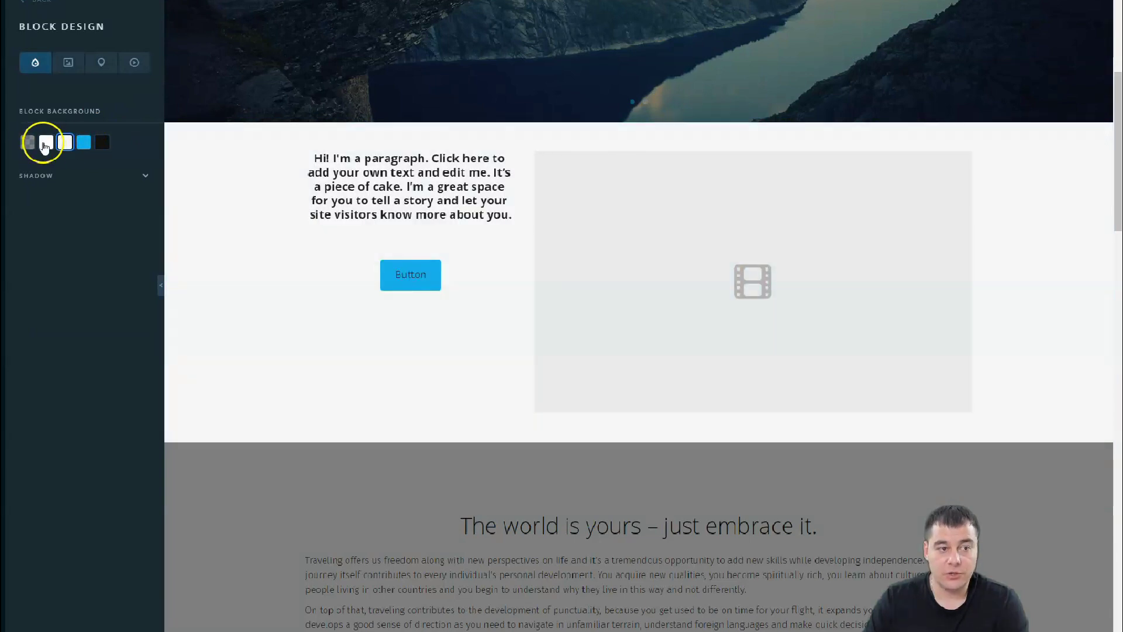
{"action": "left_click", "coordinate": [103, 143]}
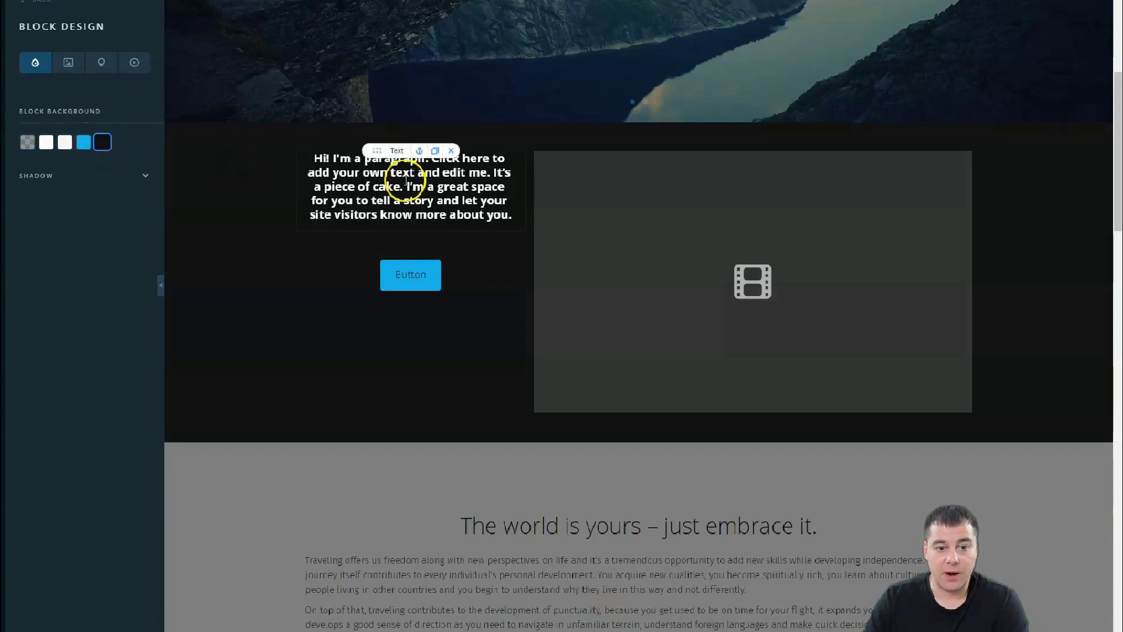
{"action": "left_click", "coordinate": [49, 146]}
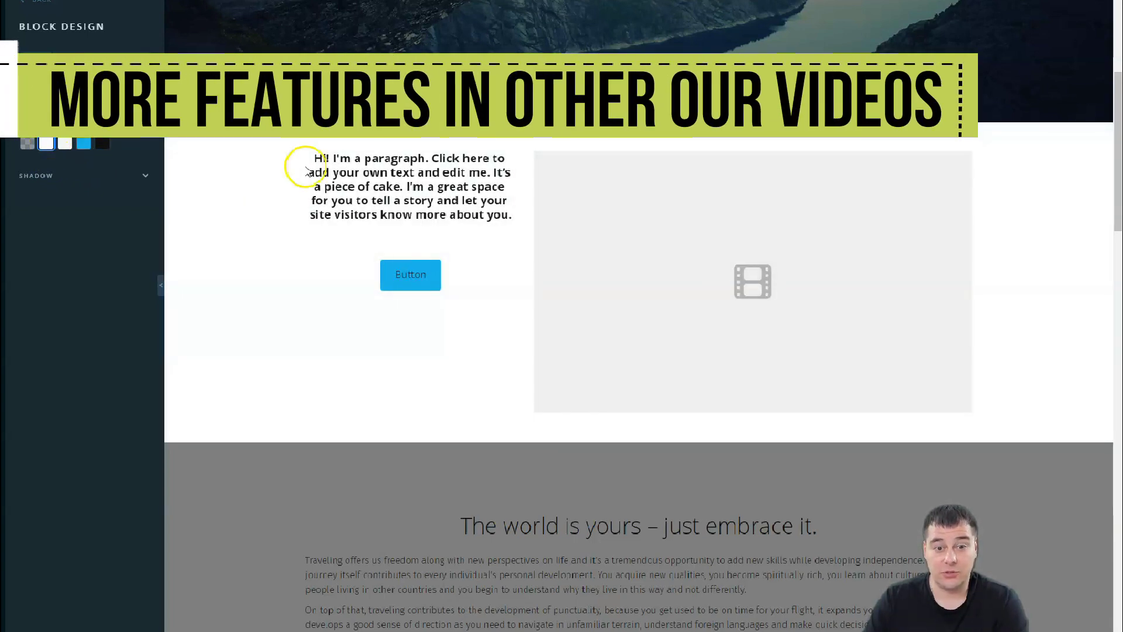
{"action": "mouse_move", "coordinate": [134, 62]}
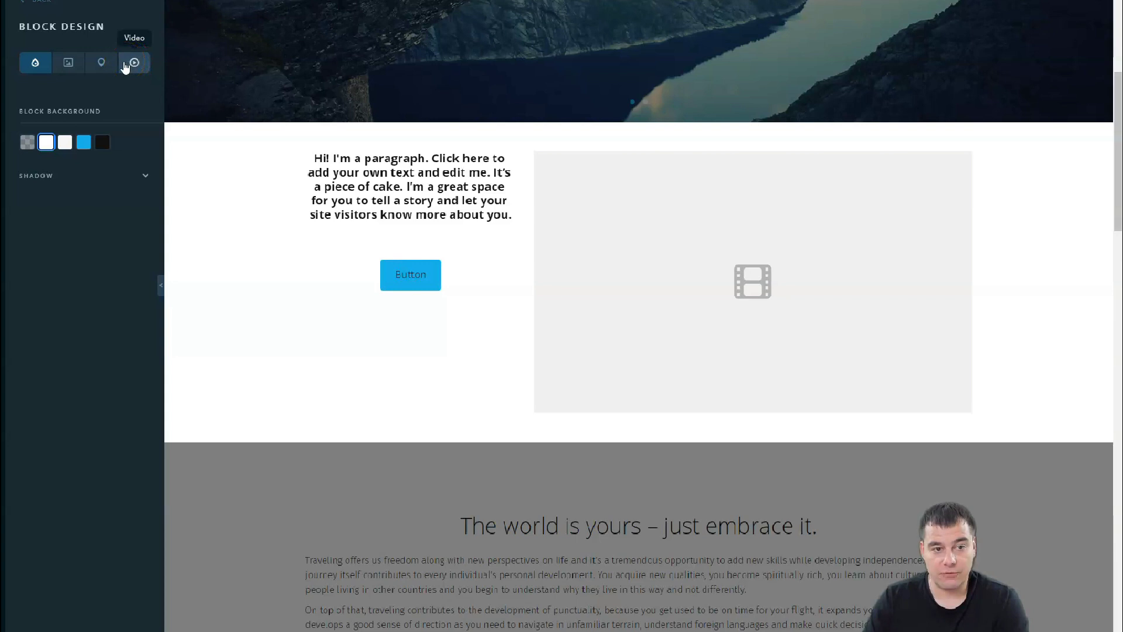
{"action": "left_click", "coordinate": [243, 122]}
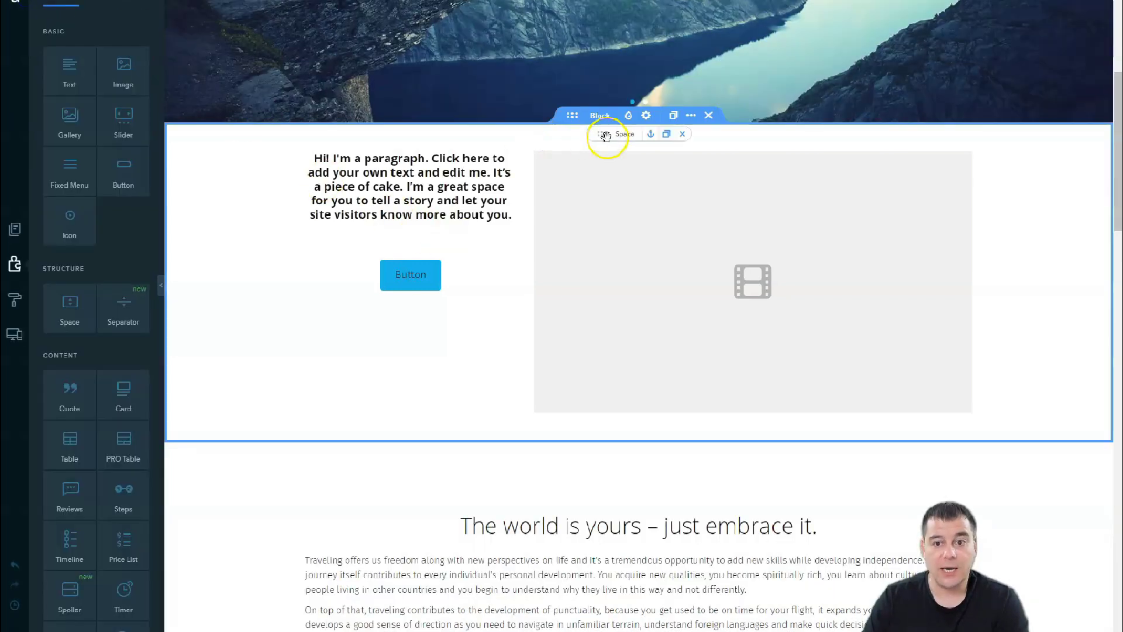
Step: Give the text-and-video block a container width with widget padding, after trying full width
{"action": "left_click", "coordinate": [645, 115]}
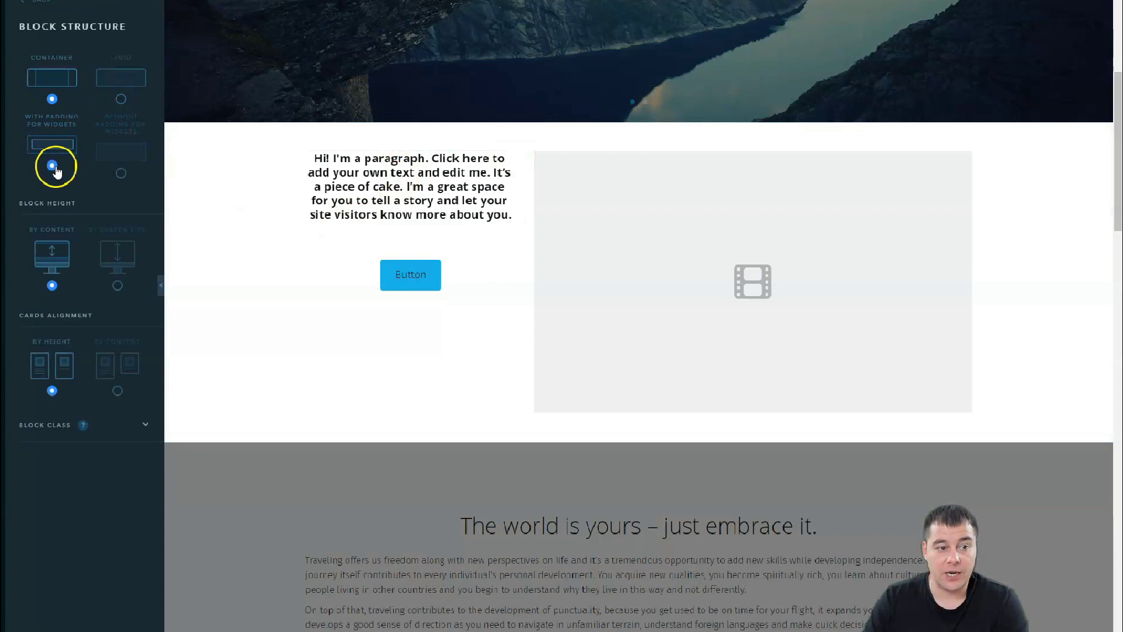
{"action": "left_click", "coordinate": [121, 101]}
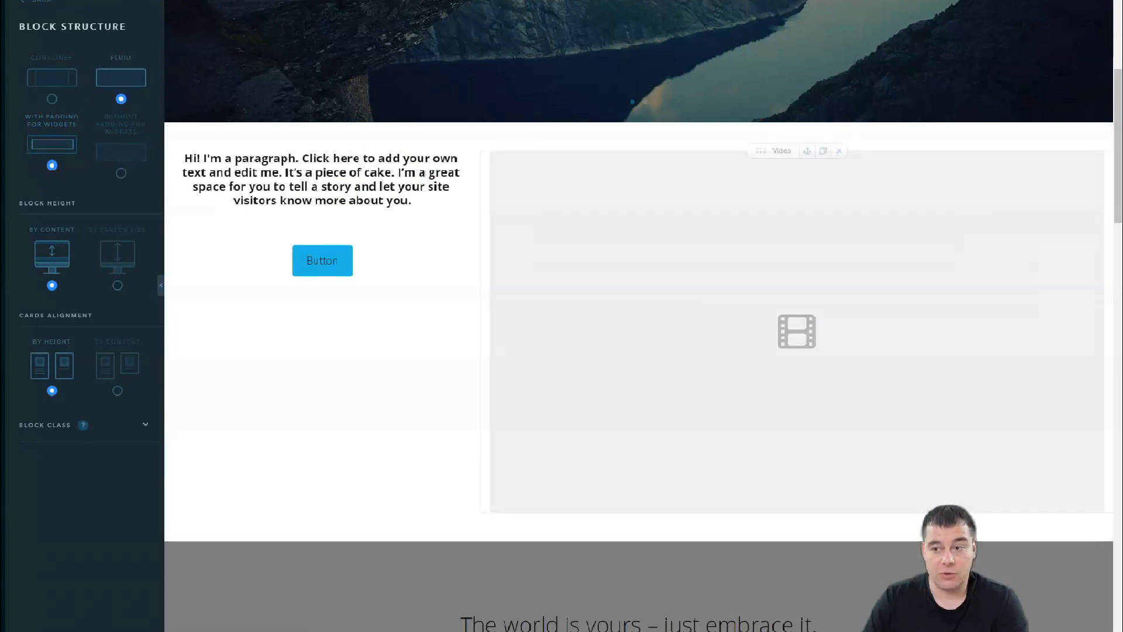
{"action": "mouse_move", "coordinate": [797, 331]}
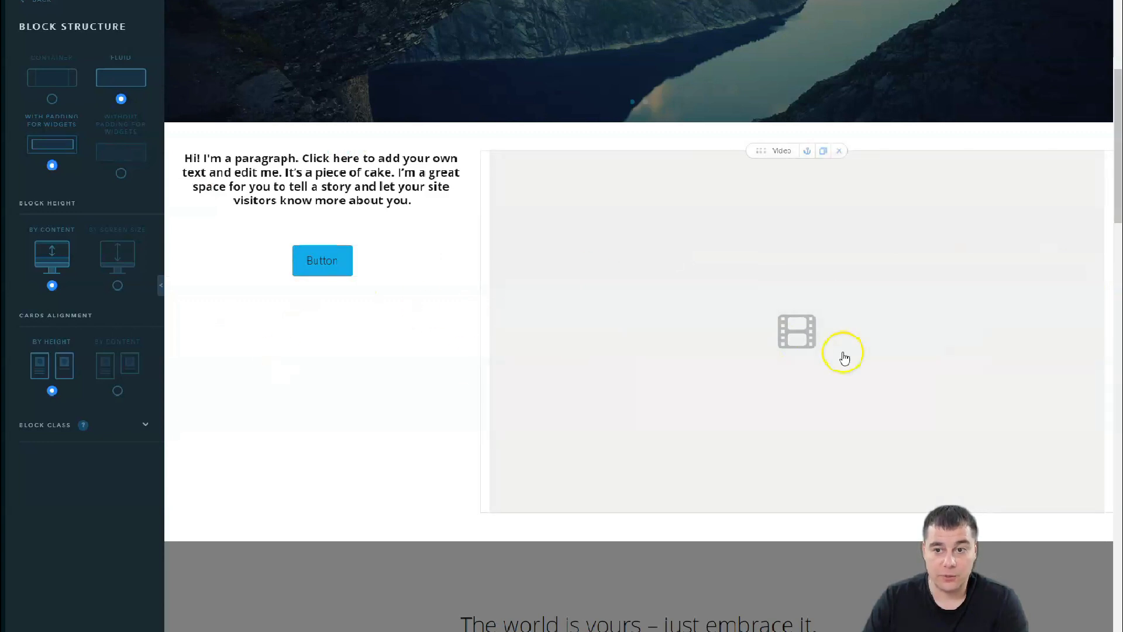
{"action": "left_click", "coordinate": [121, 176]}
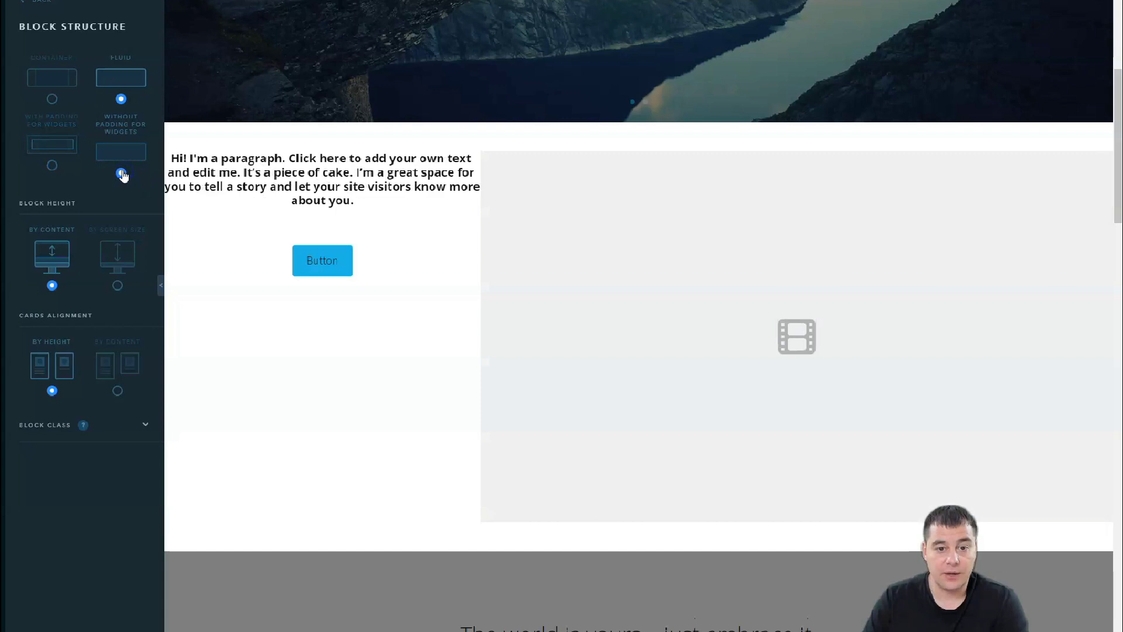
{"action": "left_click", "coordinate": [51, 168]}
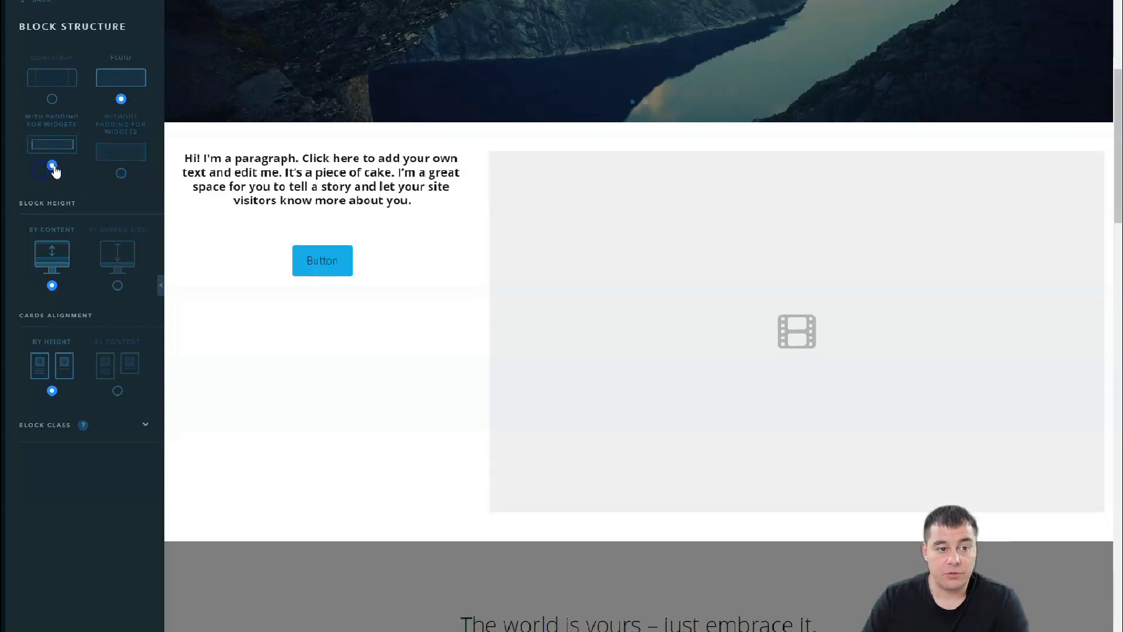
{"action": "left_click", "coordinate": [56, 105]}
{"action": "mouse_move", "coordinate": [754, 281]}
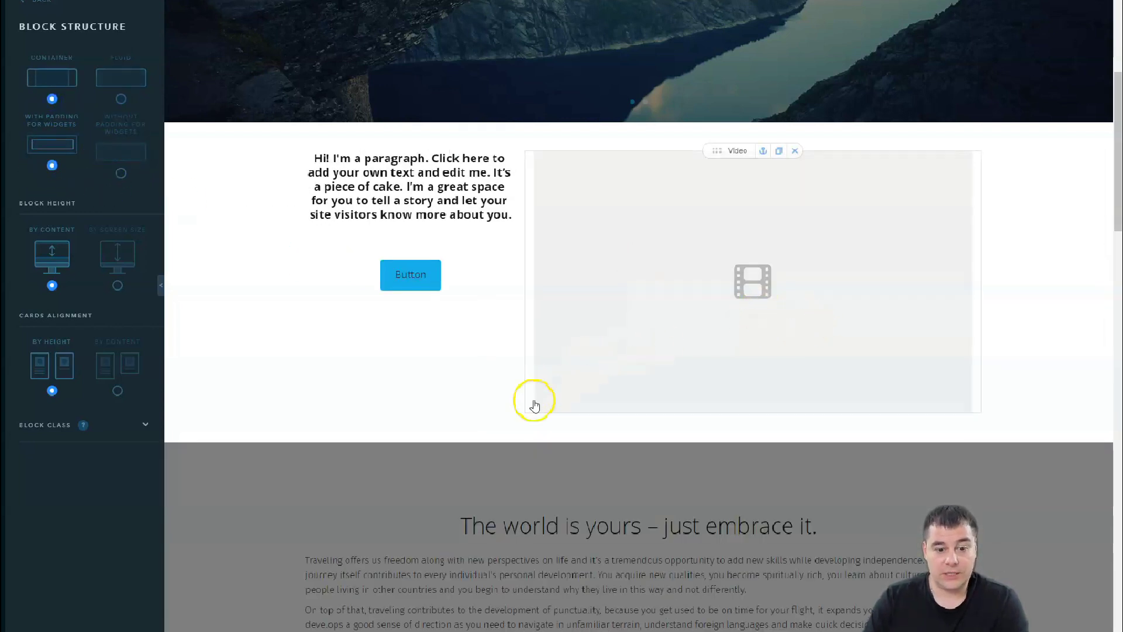
{"action": "scroll", "coordinate": [334, 374], "scroll_direction": "down", "scroll_amount": 2}
{"action": "scroll", "coordinate": [421, 470], "scroll_direction": "down", "scroll_amount": 2}
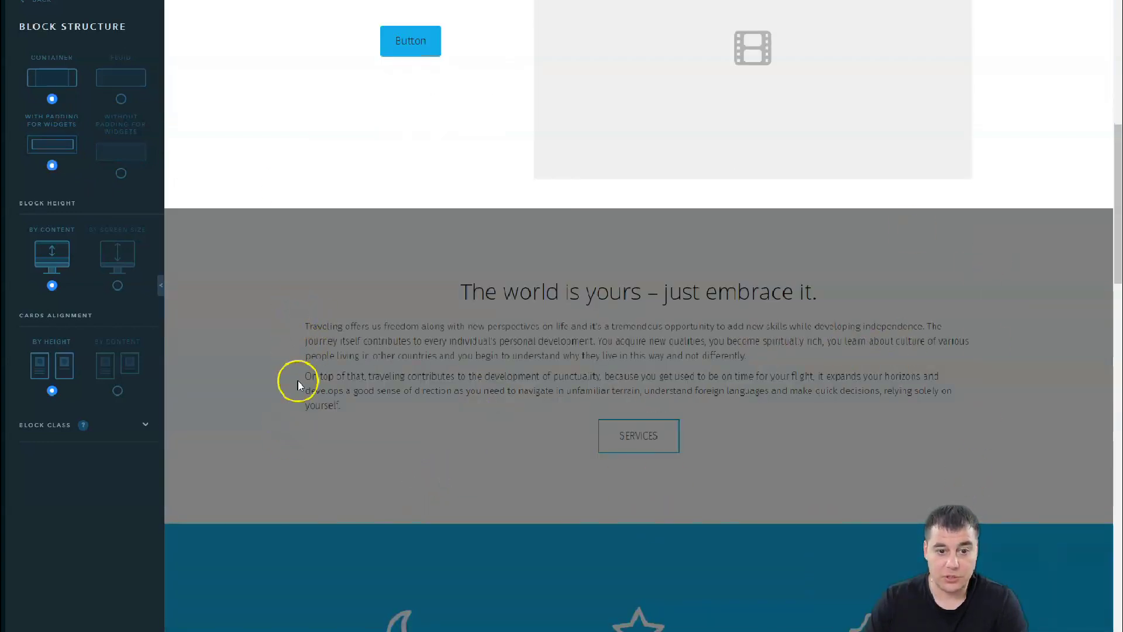
{"action": "left_click", "coordinate": [403, 282]}
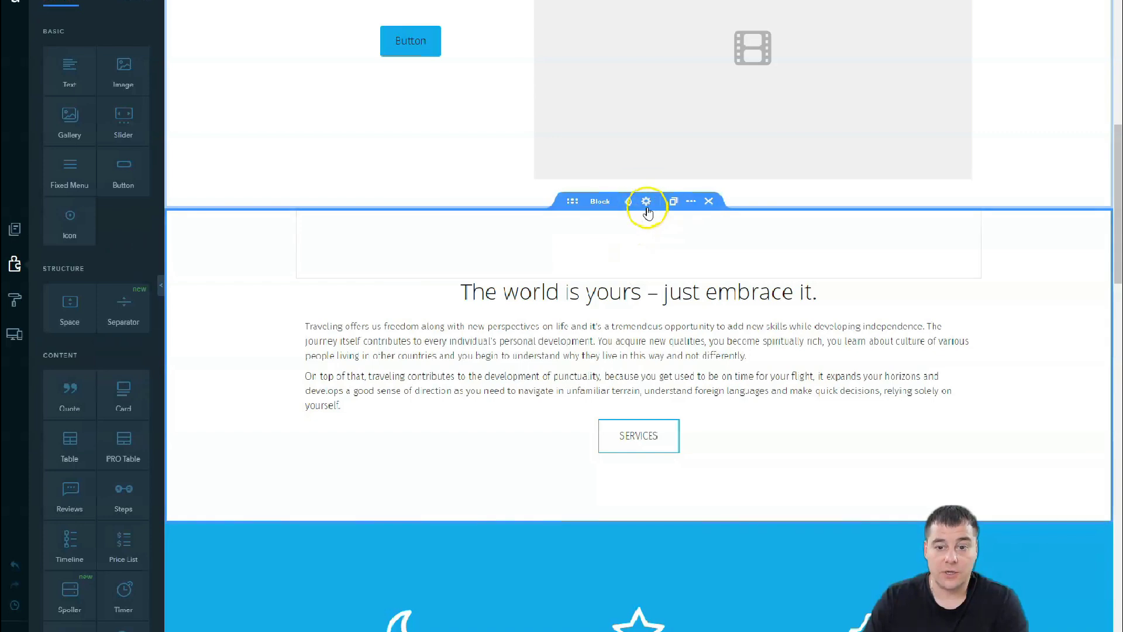
Step: Return The world is yours section to boxed container width after trying Fluid
{"action": "left_click", "coordinate": [646, 203]}
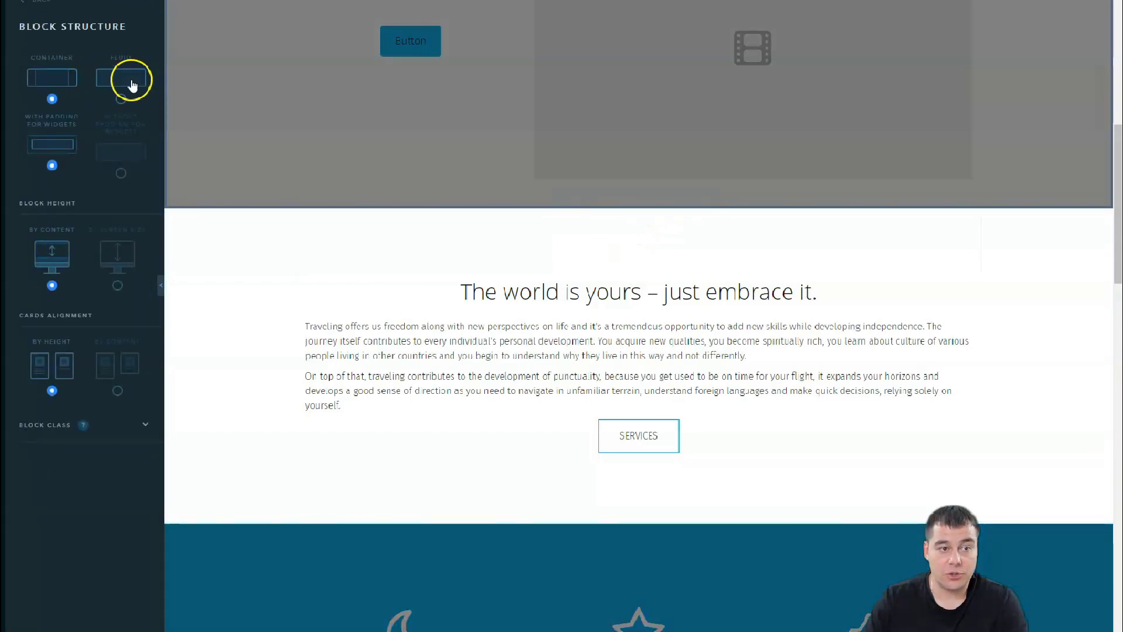
{"action": "left_click", "coordinate": [128, 80]}
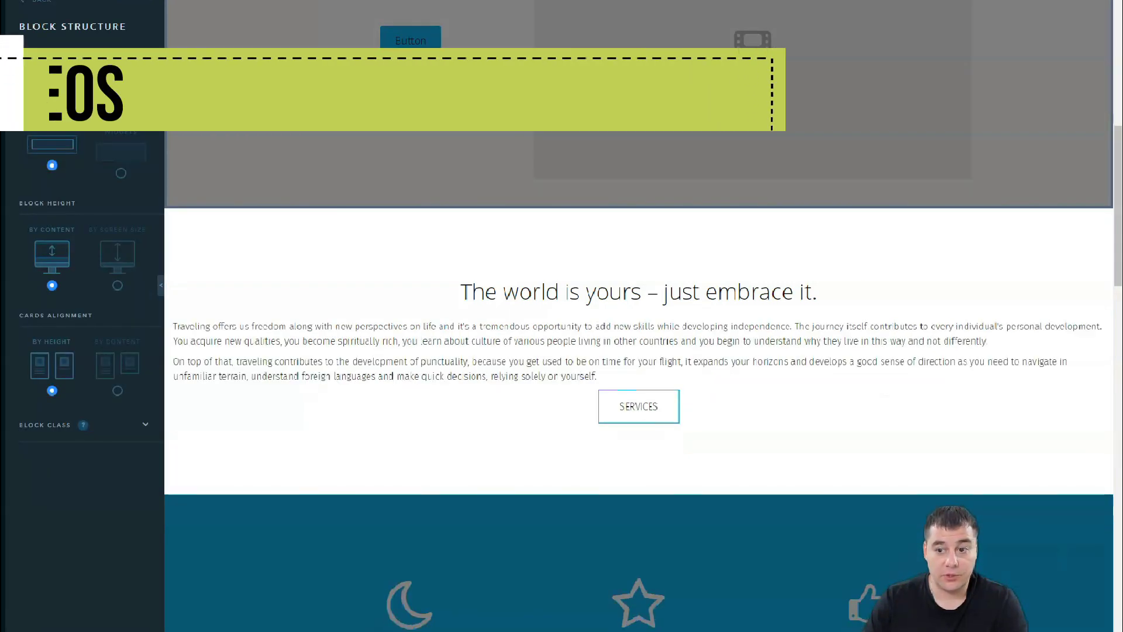
{"action": "left_click", "coordinate": [51, 88]}
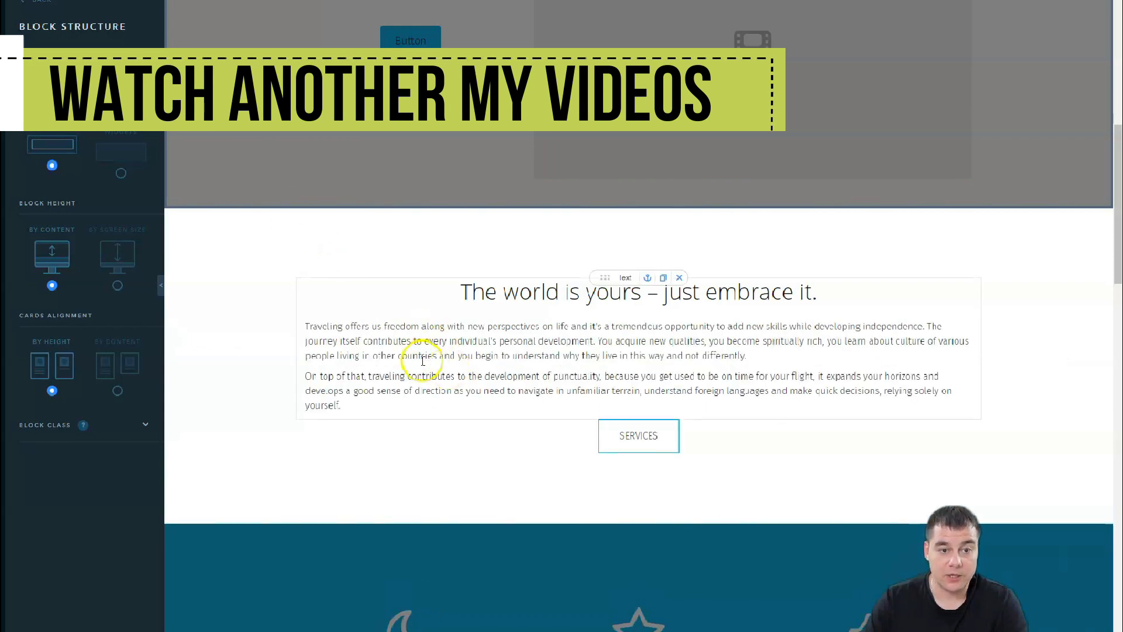
{"action": "left_click", "coordinate": [31, 5]}
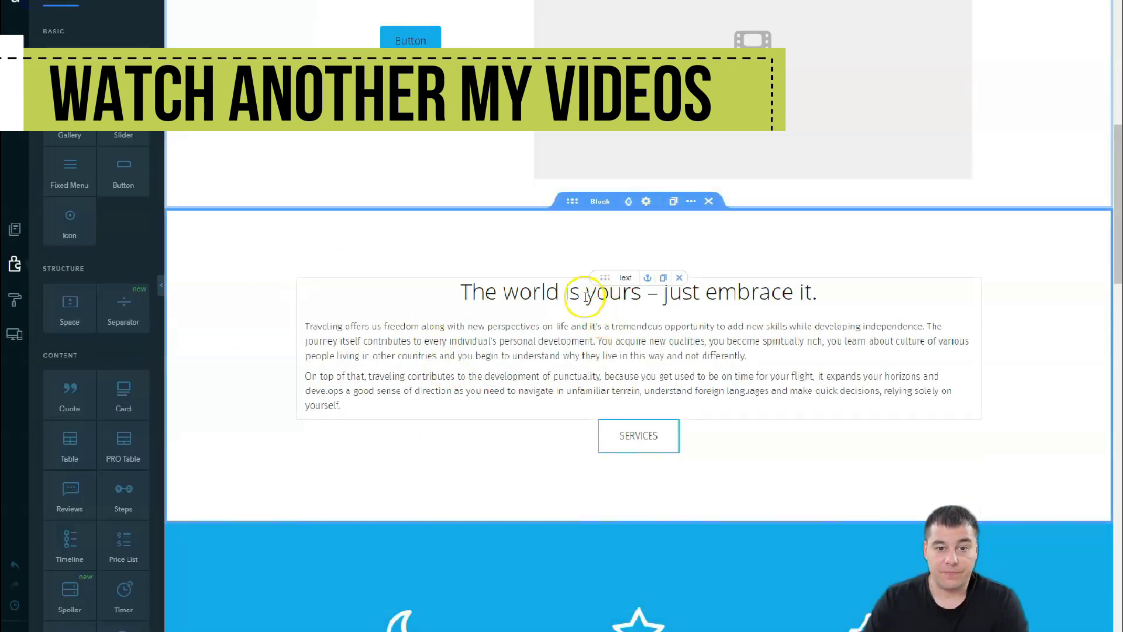
{"action": "scroll", "coordinate": [431, 289], "scroll_direction": "up", "scroll_amount": 3}
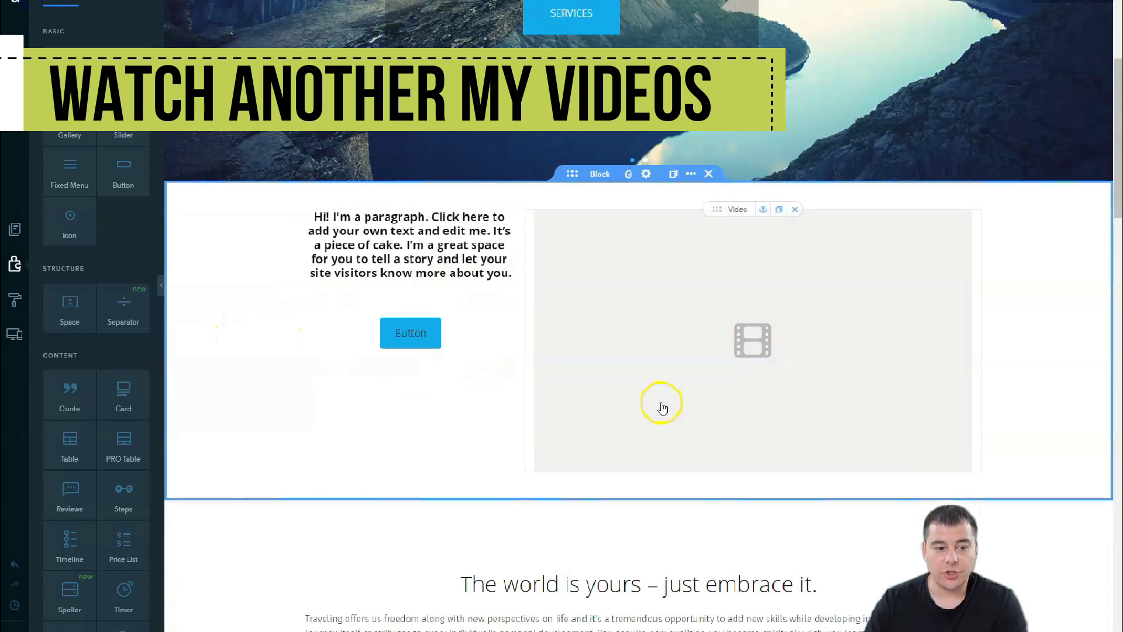
{"action": "scroll", "coordinate": [97, 240], "scroll_direction": "down", "scroll_amount": 2}
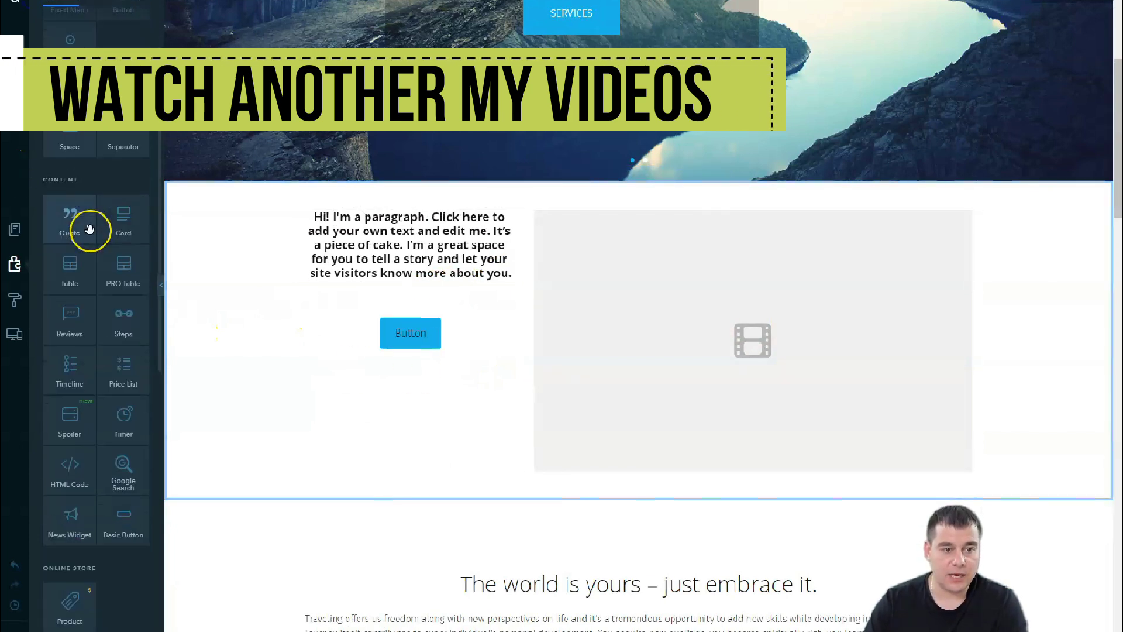
{"action": "scroll", "coordinate": [97, 241], "scroll_direction": "down", "scroll_amount": 1}
{"action": "scroll", "coordinate": [98, 246], "scroll_direction": "down", "scroll_amount": 1}
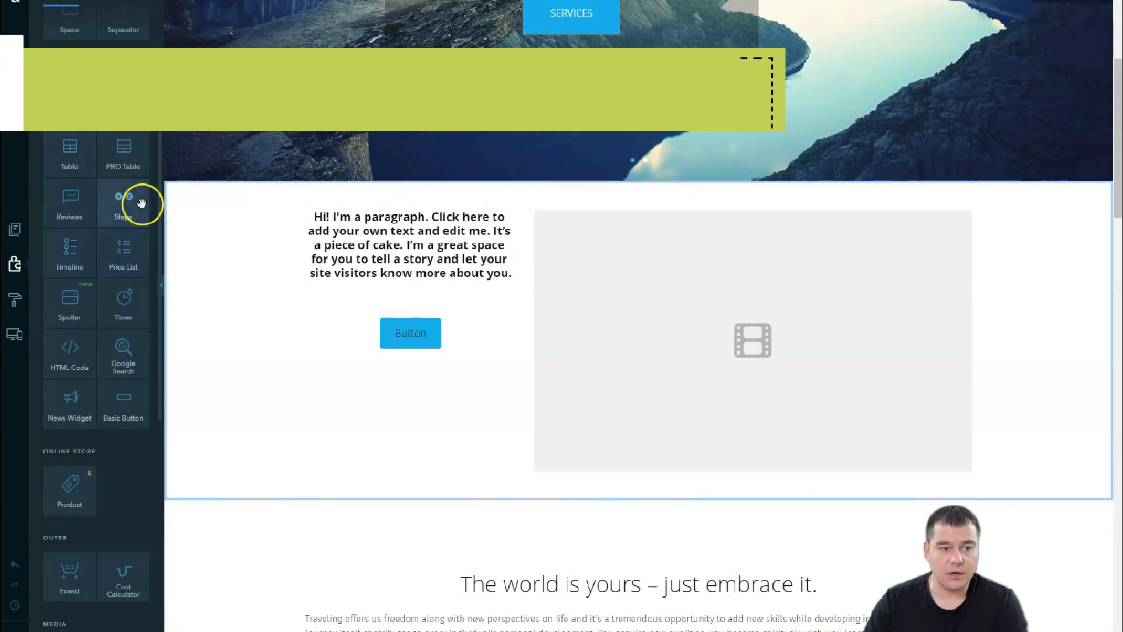
{"action": "mouse_move", "coordinate": [124, 321]}
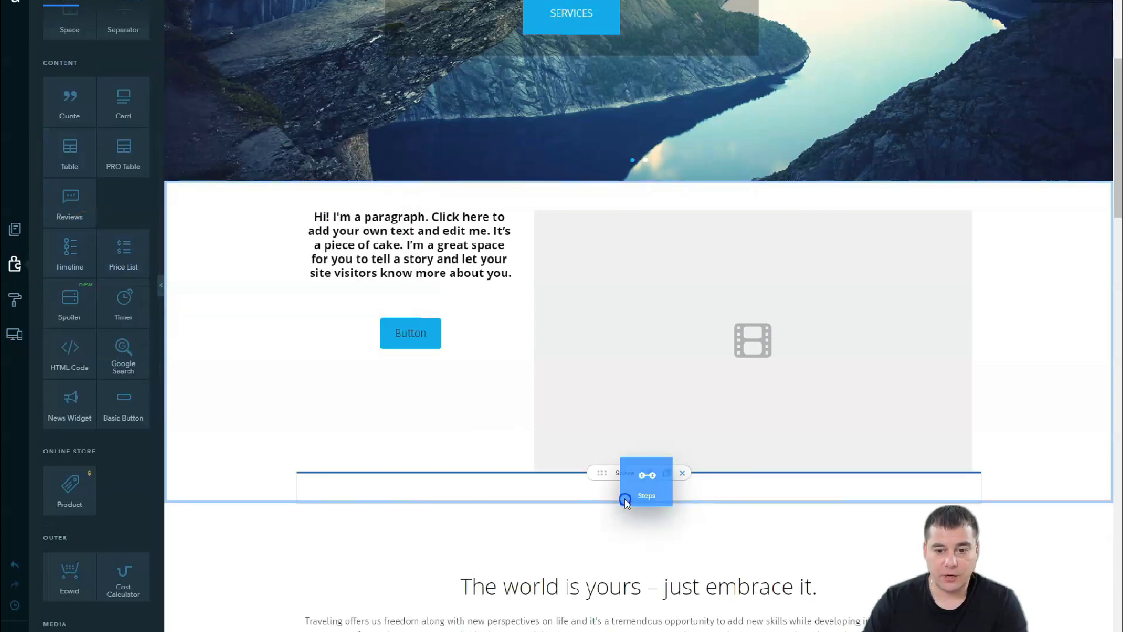
Step: Add a Place your order, Confirmation, Payment Steps widget under the video, plus a Space element
{"action": "mouse_move", "coordinate": [653, 490]}
{"action": "left_mouse_down"}
{"action": "mouse_move", "coordinate": [618, 489]}
{"action": "mouse_move", "coordinate": [651, 517]}
{"action": "left_mouse_up"}
{"action": "scroll", "coordinate": [713, 512], "scroll_direction": "down", "scroll_amount": 3}
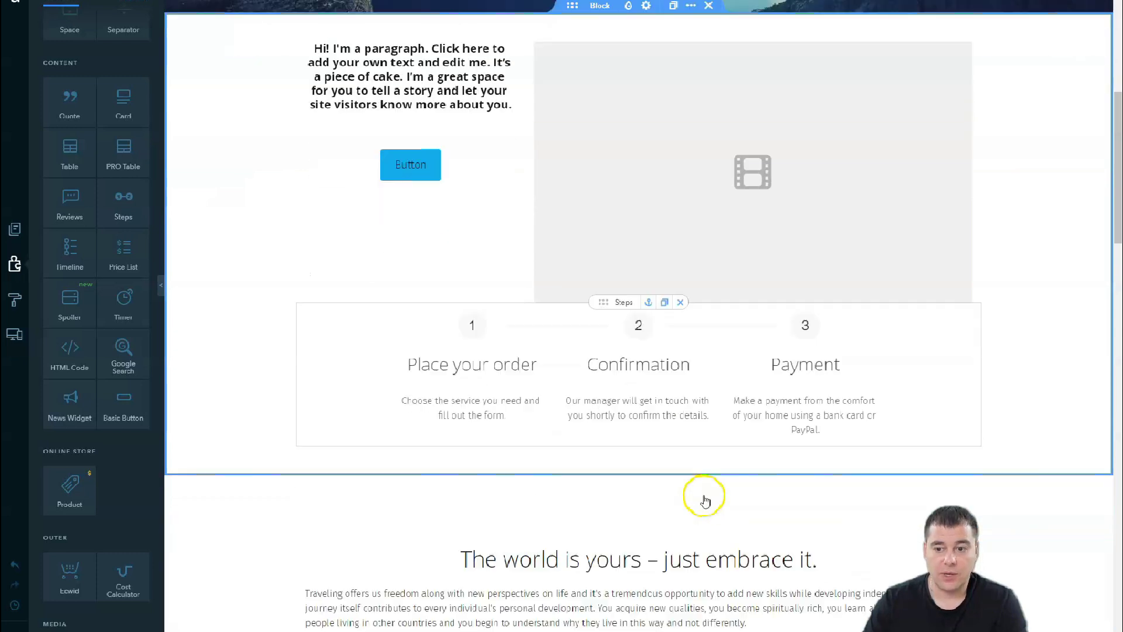
{"action": "scroll", "coordinate": [60, 189], "scroll_direction": "up", "scroll_amount": 3}
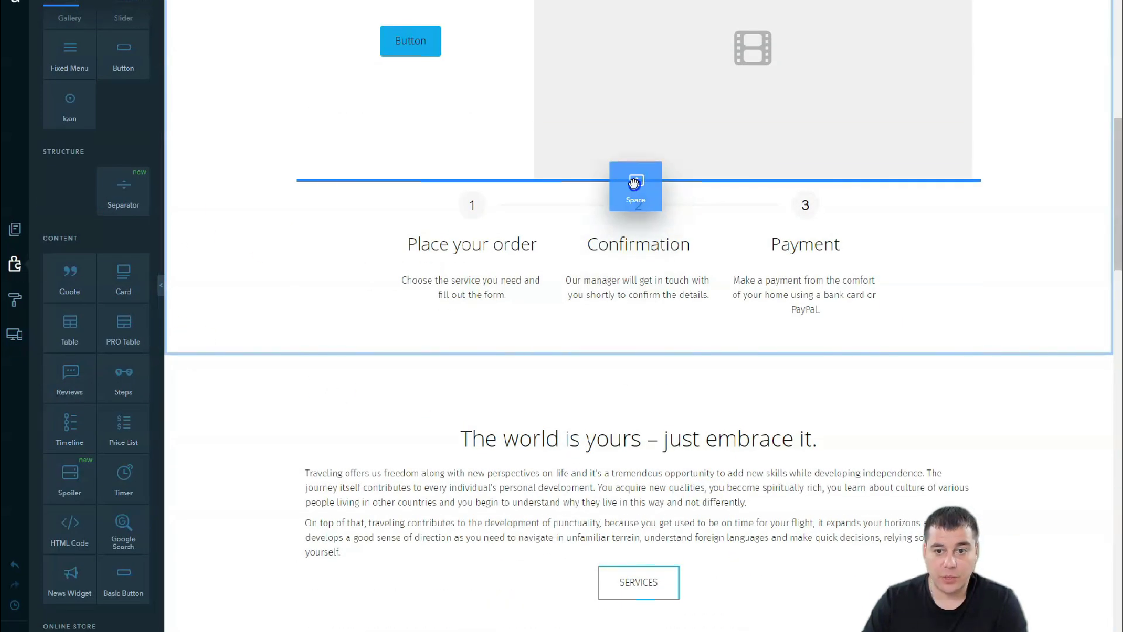
{"action": "left_click_drag", "start_coordinate": [52, 176], "coordinate": [635, 184]}
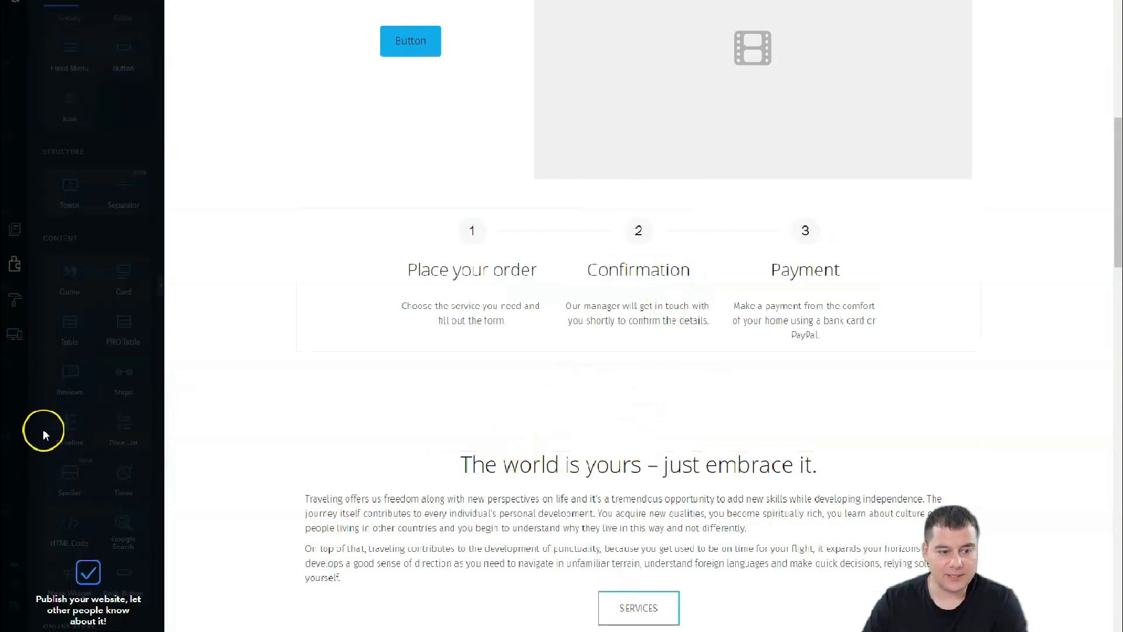
Step: Dismiss the publish prompt, then delete the Steps widget and the Space element
{"action": "left_click", "coordinate": [42, 435]}
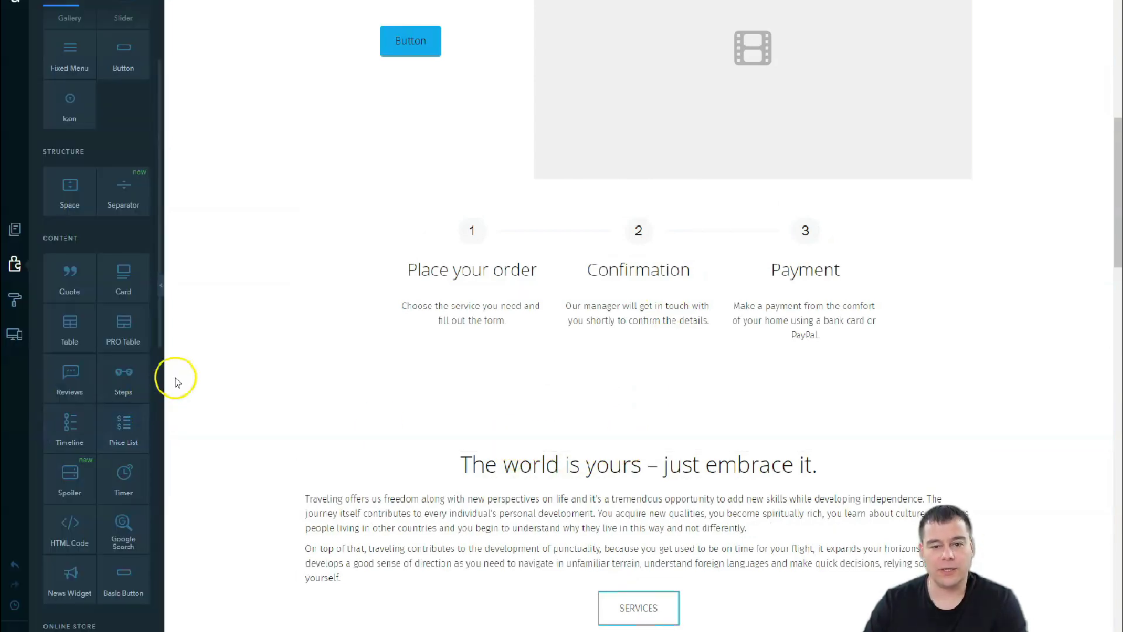
{"action": "mouse_move", "coordinate": [638, 279]}
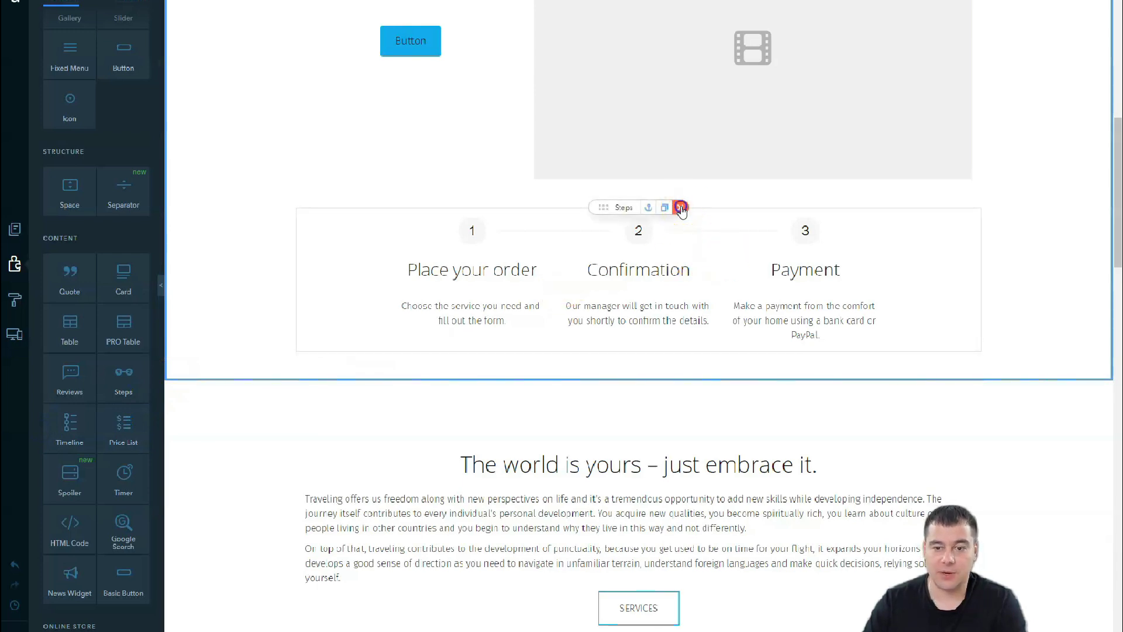
{"action": "left_click", "coordinate": [680, 207]}
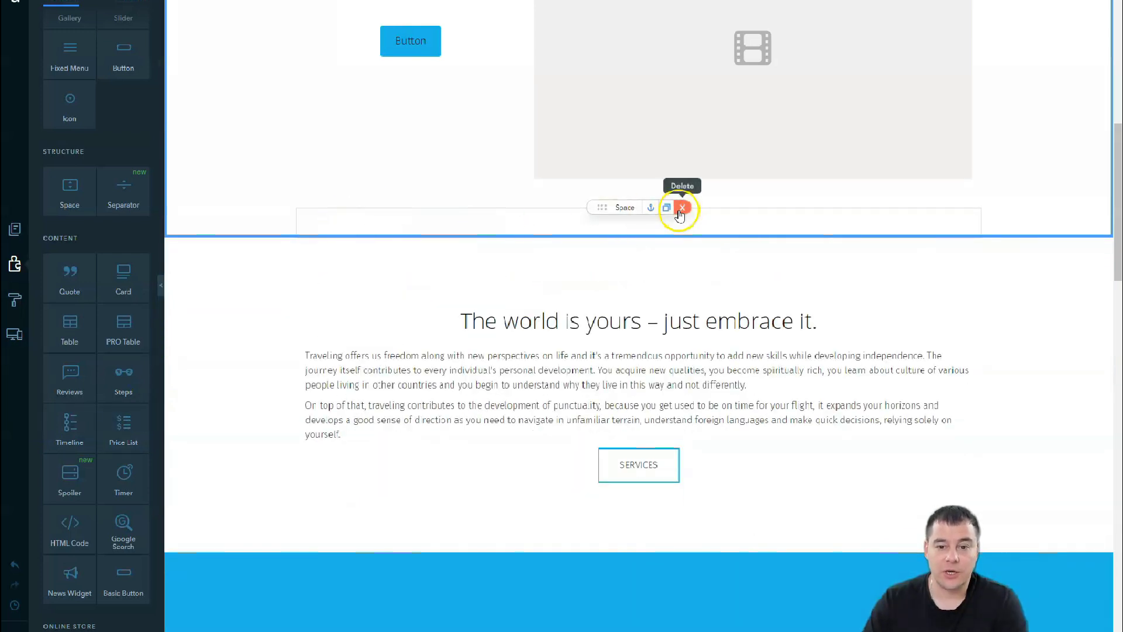
{"action": "left_click", "coordinate": [680, 208]}
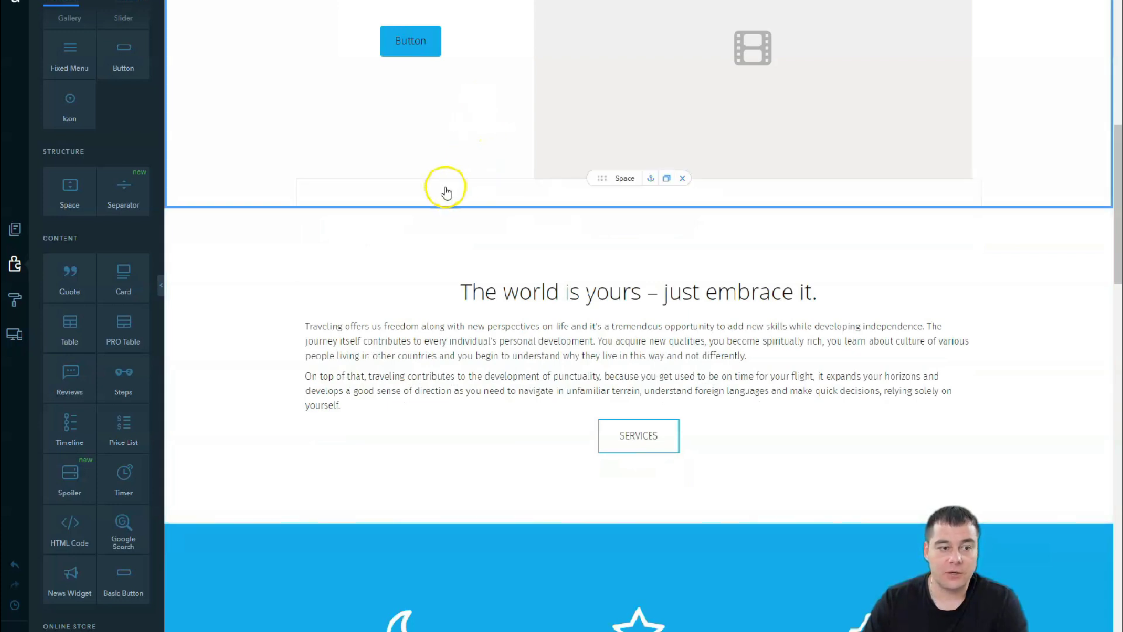
{"action": "scroll", "coordinate": [412, 211], "scroll_direction": "up", "scroll_amount": 2}
{"action": "scroll", "coordinate": [407, 221], "scroll_direction": "up", "scroll_amount": 2}
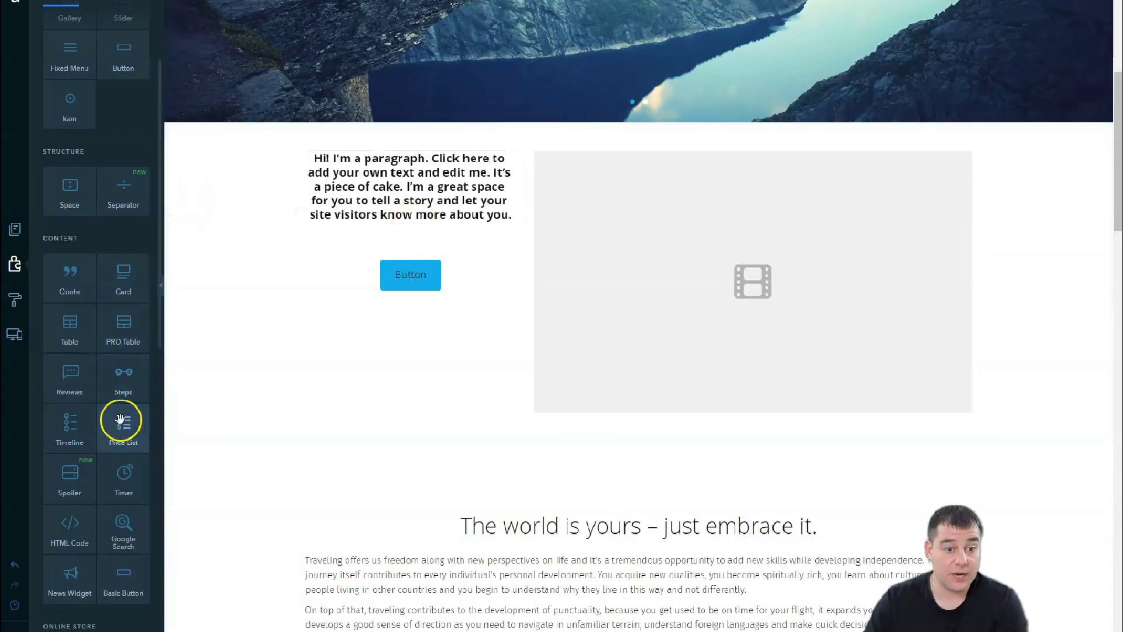
{"action": "scroll", "coordinate": [118, 341], "scroll_direction": "down", "scroll_amount": 2}
{"action": "scroll", "coordinate": [117, 340], "scroll_direction": "down", "scroll_amount": 2}
{"action": "scroll", "coordinate": [116, 341], "scroll_direction": "down", "scroll_amount": 2}
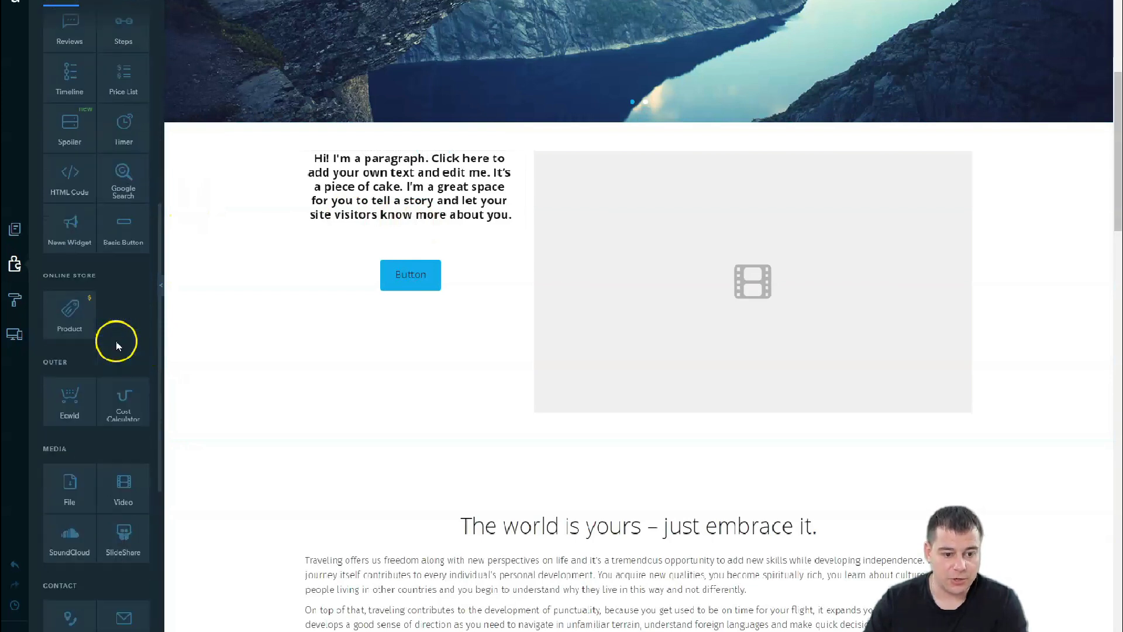
{"action": "scroll", "coordinate": [115, 341], "scroll_direction": "down", "scroll_amount": 2}
{"action": "scroll", "coordinate": [115, 341], "scroll_direction": "down", "scroll_amount": 2}
{"action": "scroll", "coordinate": [113, 342], "scroll_direction": "down", "scroll_amount": 1}
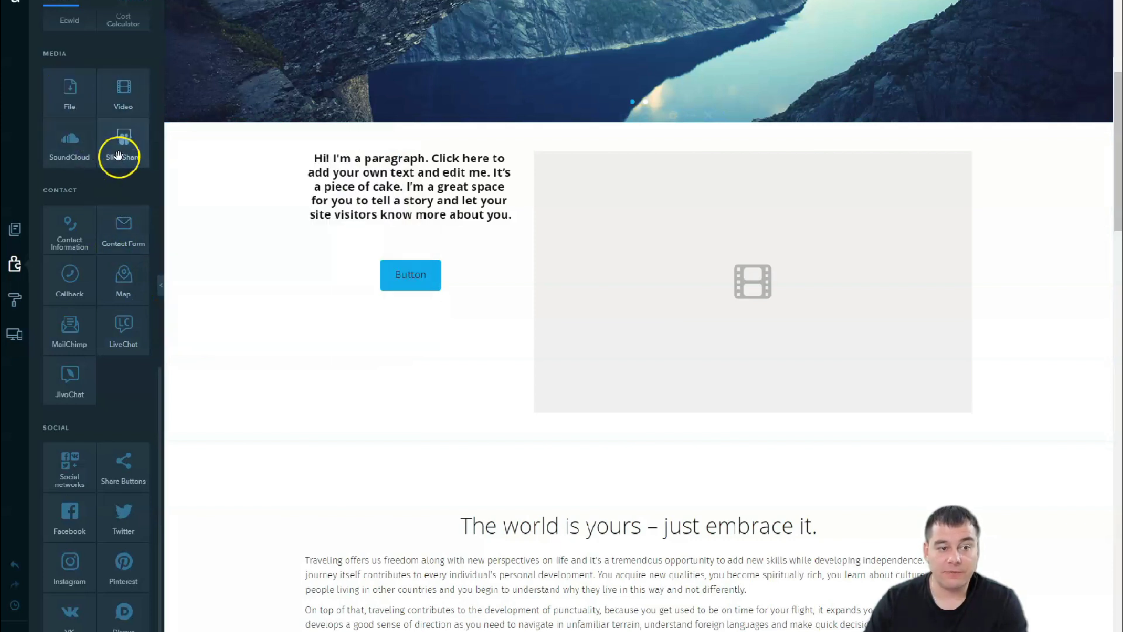
{"action": "scroll", "coordinate": [115, 246], "scroll_direction": "up", "scroll_amount": 3}
{"action": "scroll", "coordinate": [116, 255], "scroll_direction": "up", "scroll_amount": 3}
{"action": "scroll", "coordinate": [113, 260], "scroll_direction": "up", "scroll_amount": 3}
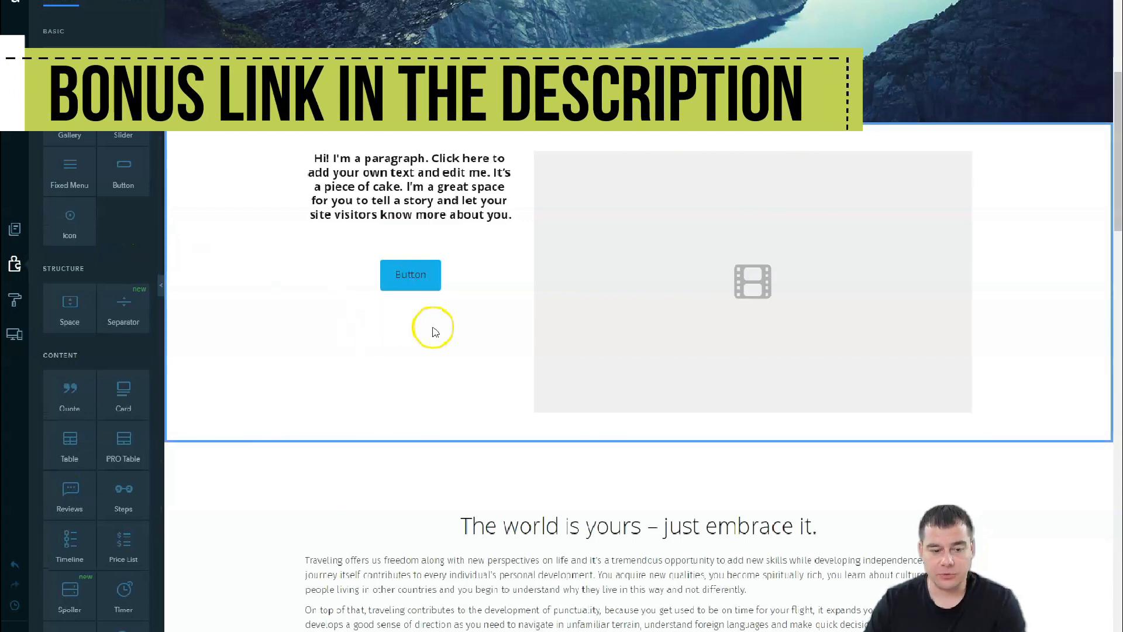
{"action": "mouse_move", "coordinate": [410, 275]}
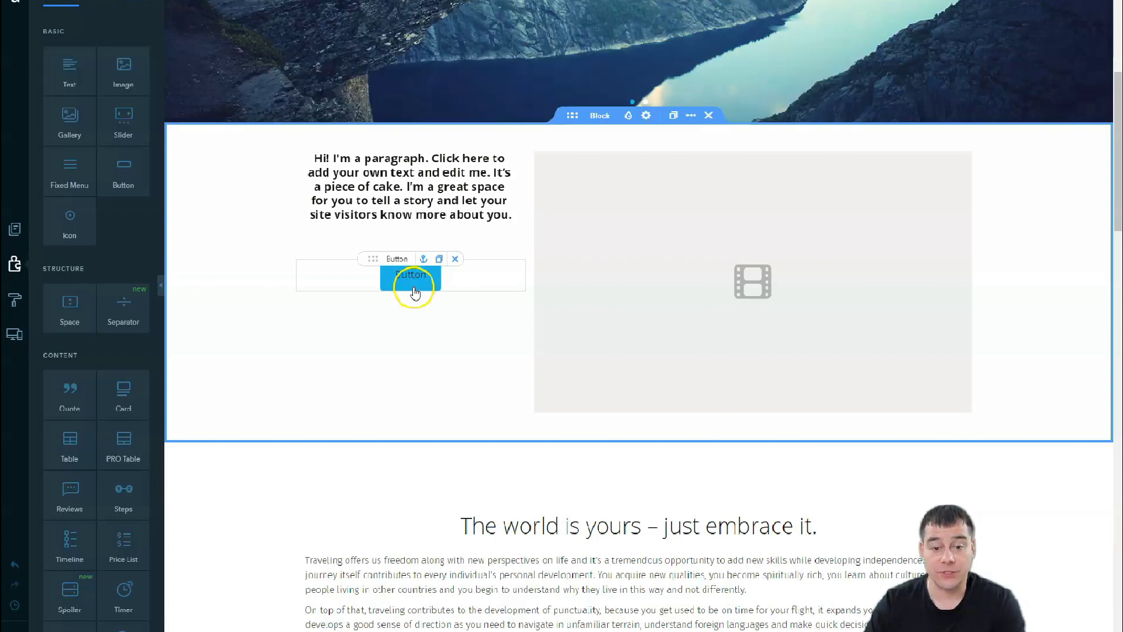
Step: Bring up the blue button's link dialog, showing Page with Home as the target
{"action": "left_click", "coordinate": [407, 280]}
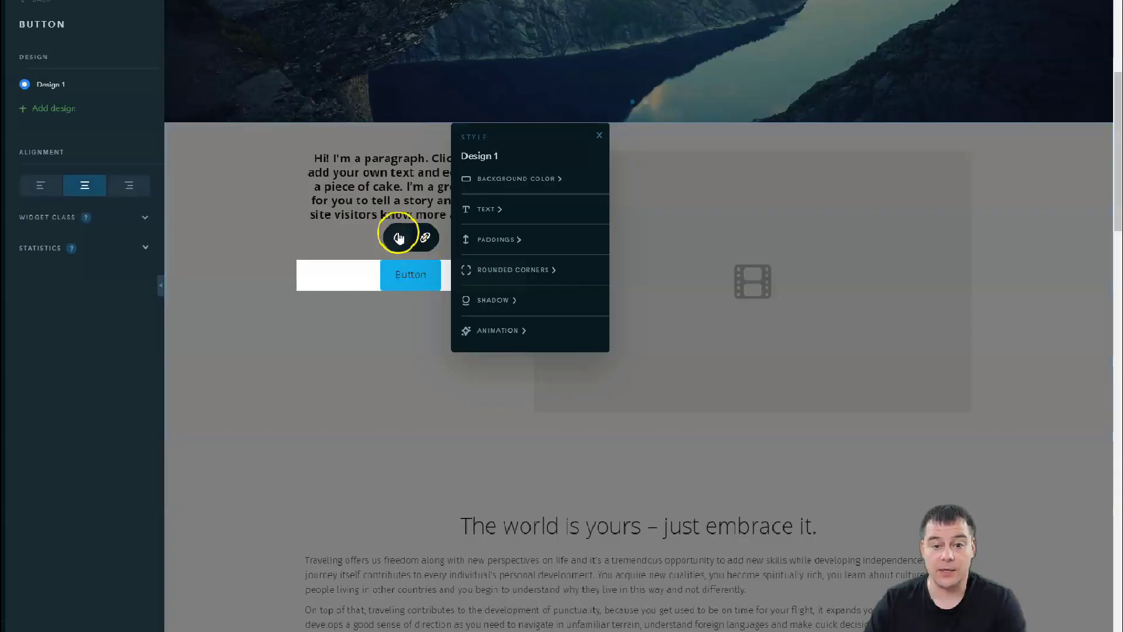
{"action": "left_click", "coordinate": [425, 239]}
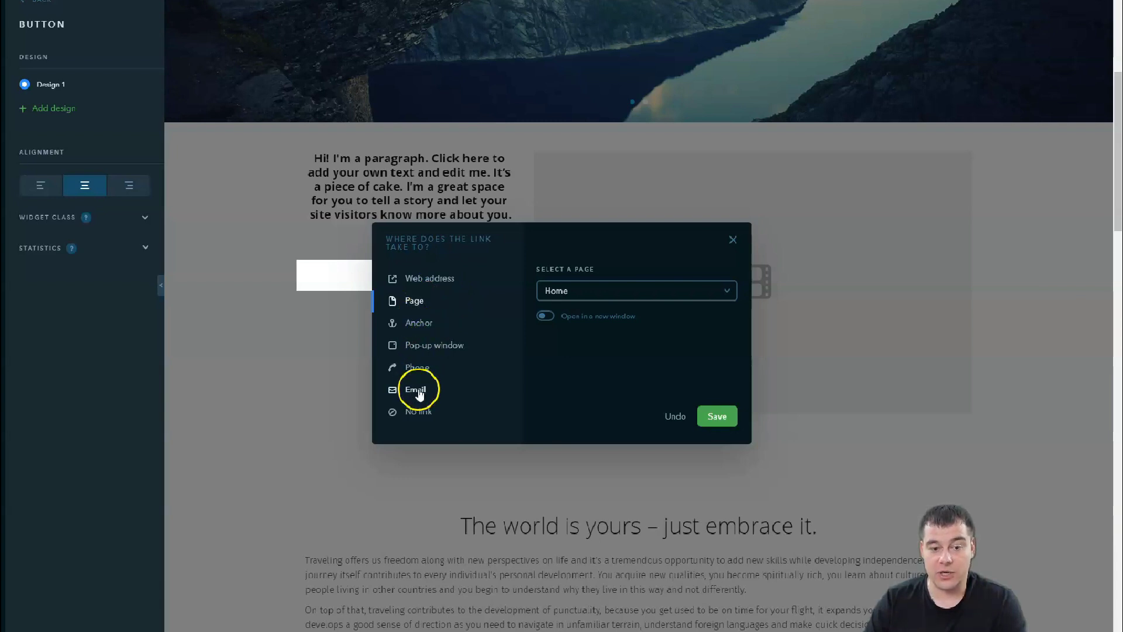
Step: Link the button to the Contact us pop-up and add a Name field at the form's top
{"action": "left_click", "coordinate": [421, 347]}
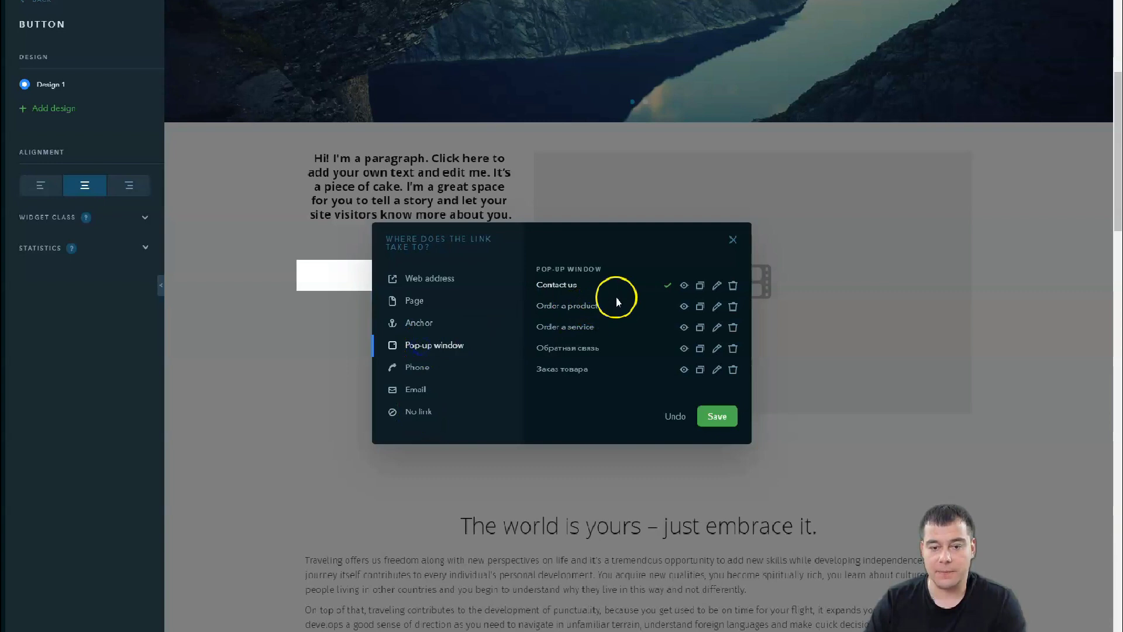
{"action": "left_click", "coordinate": [716, 286]}
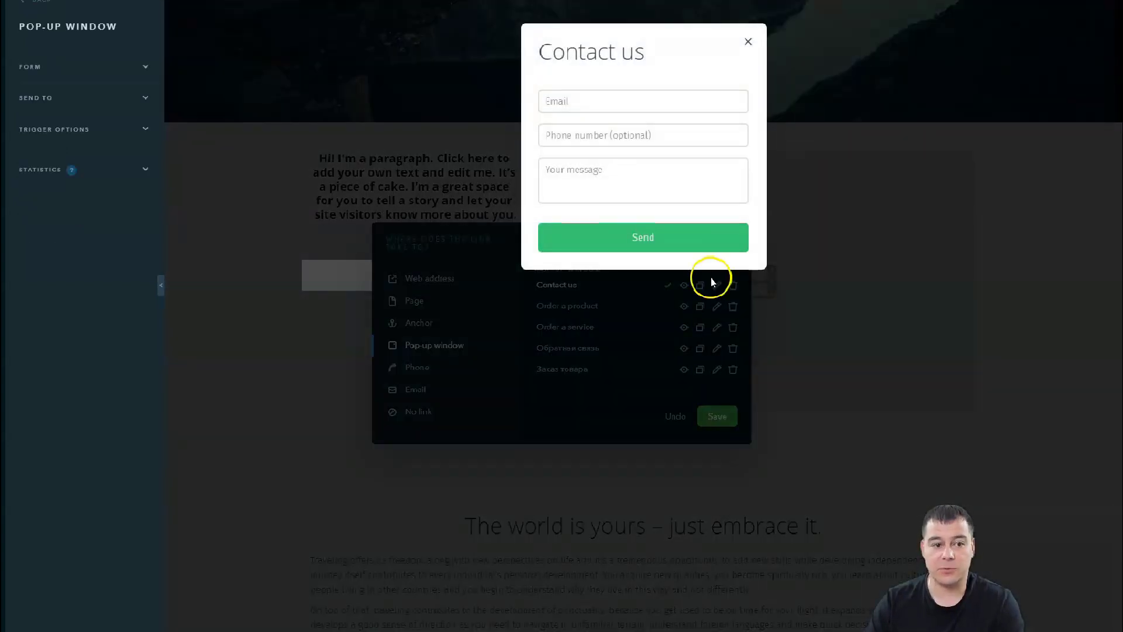
{"action": "left_click", "coordinate": [142, 74]}
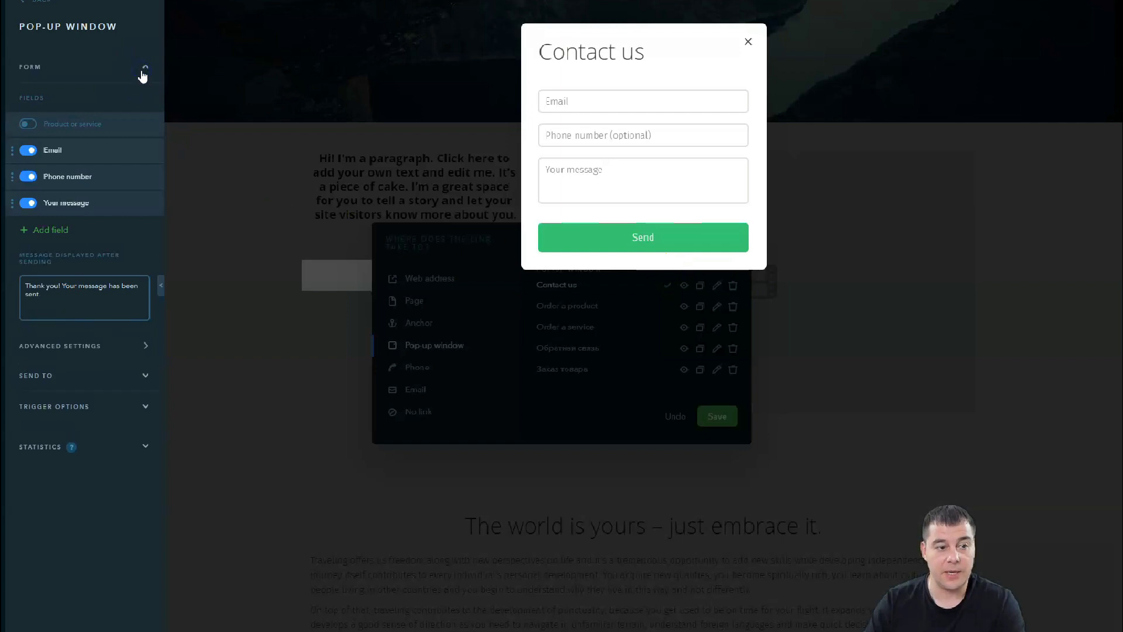
{"action": "left_click", "coordinate": [42, 230]}
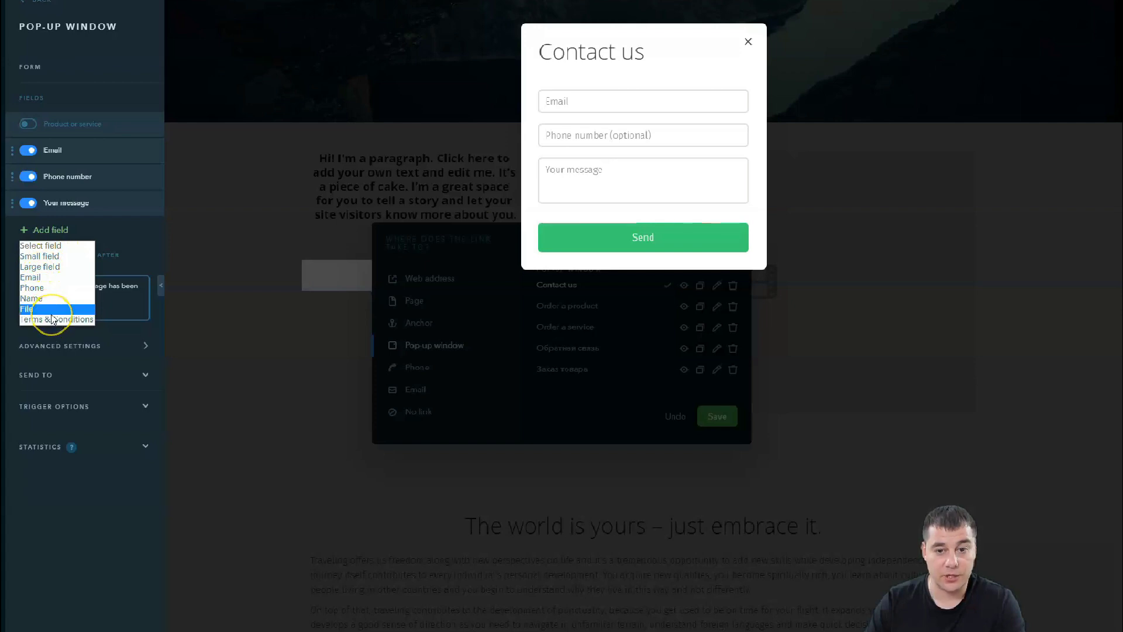
{"action": "left_click", "coordinate": [34, 298]}
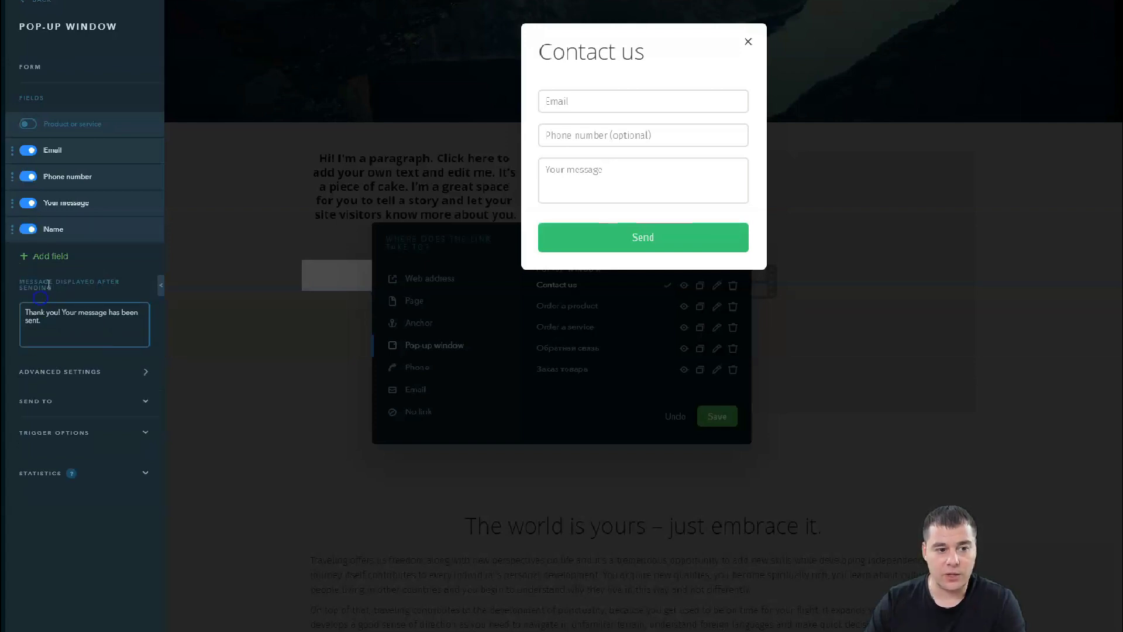
{"action": "left_click_drag", "start_coordinate": [24, 233], "coordinate": [24, 151]}
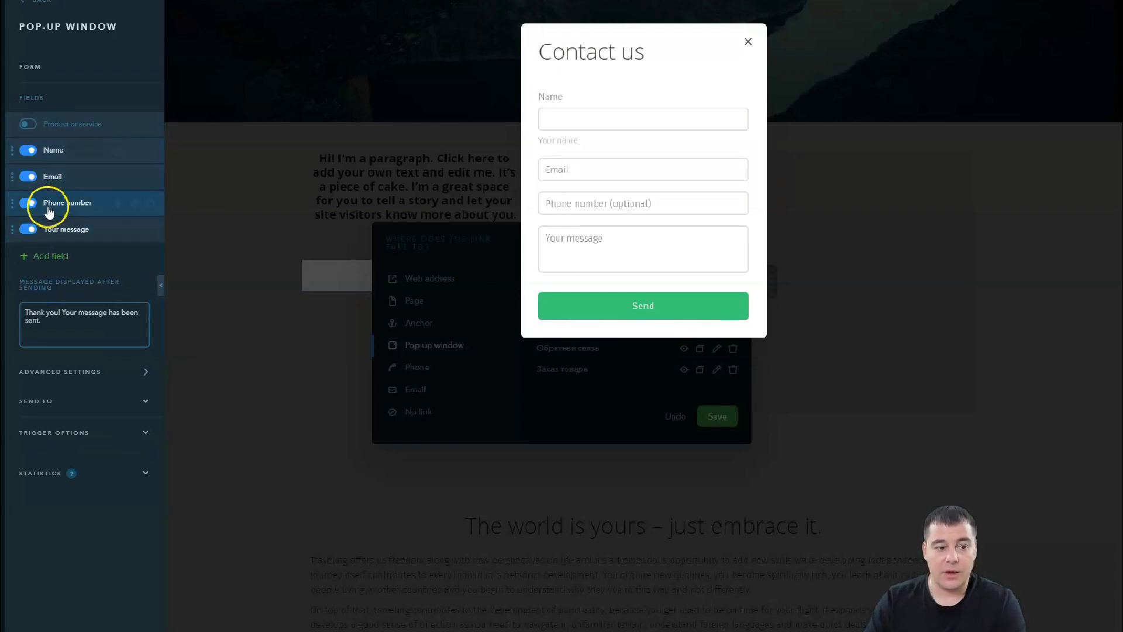
Step: Hide the 'Your message' field, leaving Name, Email and Phone number, and exit the form editor
{"action": "left_click", "coordinate": [31, 231]}
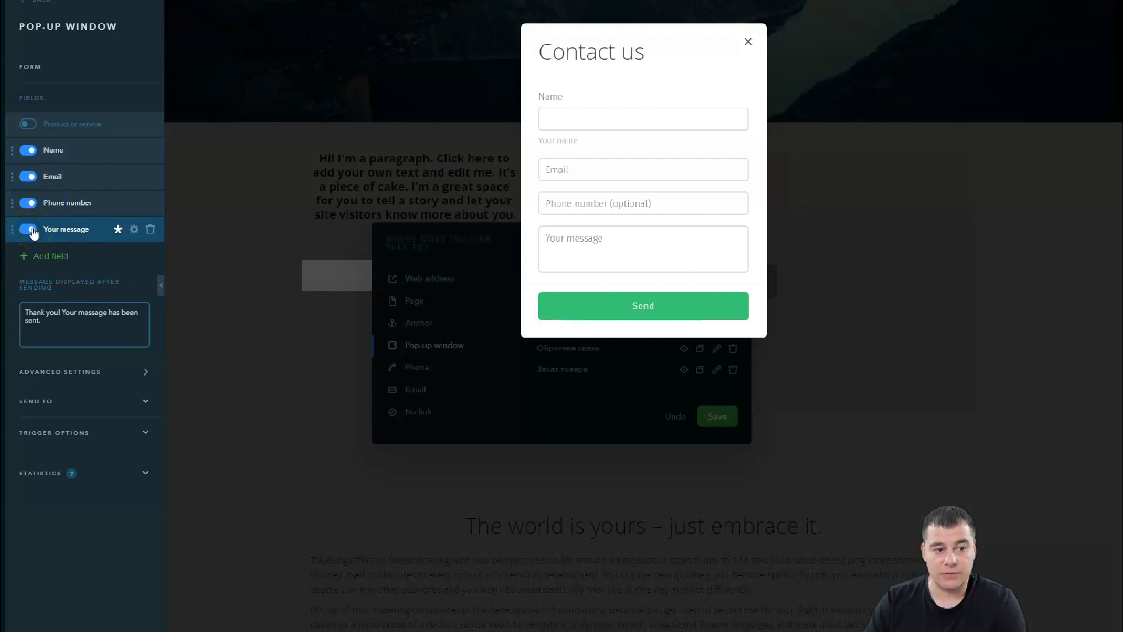
{"action": "left_click", "coordinate": [29, 230]}
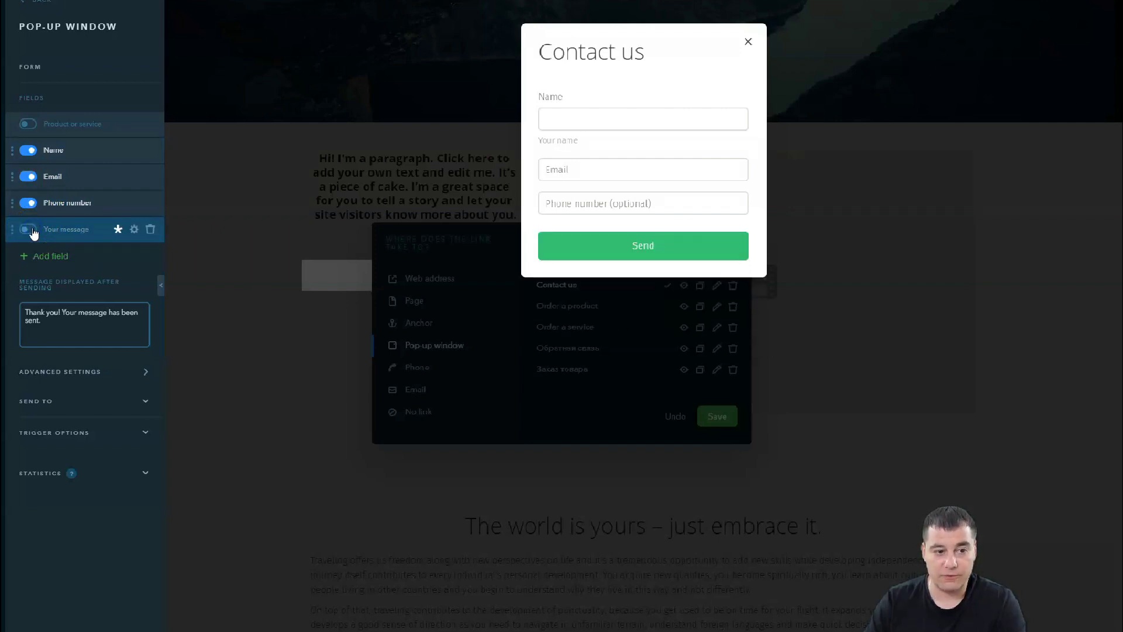
{"action": "left_click", "coordinate": [46, 231]}
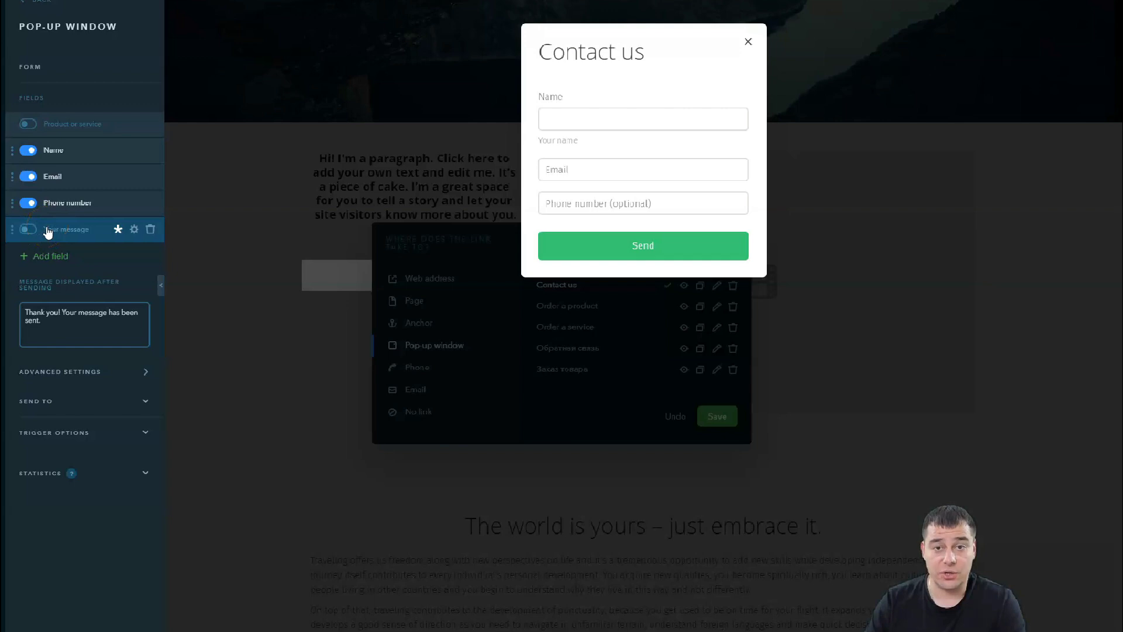
{"action": "left_click", "coordinate": [46, 222]}
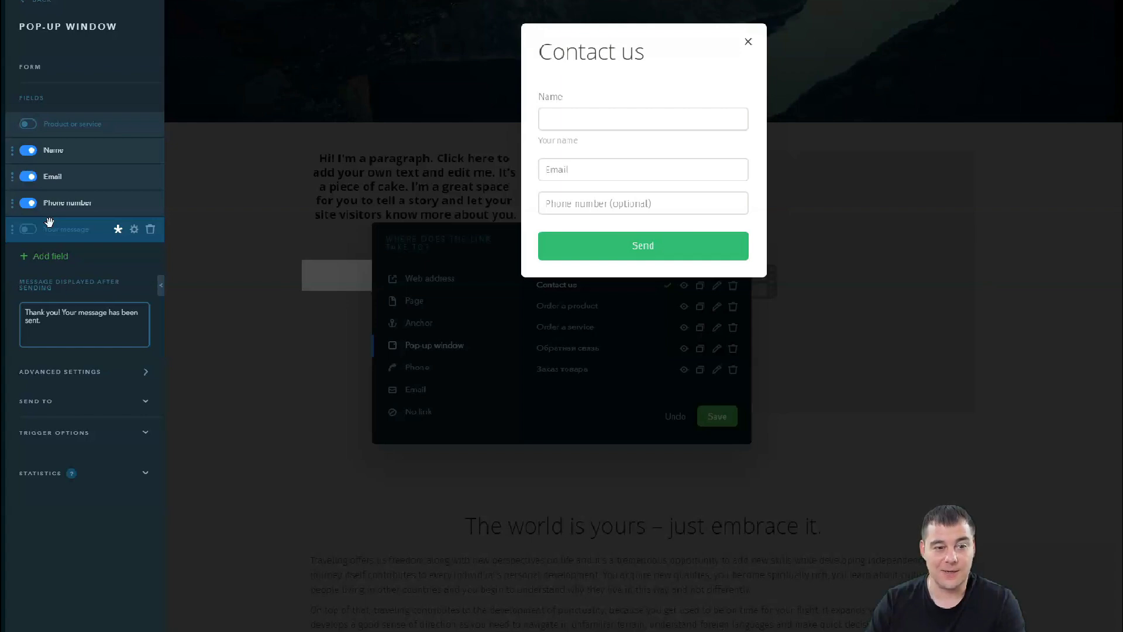
{"action": "mouse_move", "coordinate": [53, 206]}
{"action": "left_mouse_down"}
{"action": "mouse_move", "coordinate": [73, 188]}
{"action": "mouse_move", "coordinate": [120, 208]}
{"action": "left_mouse_up"}
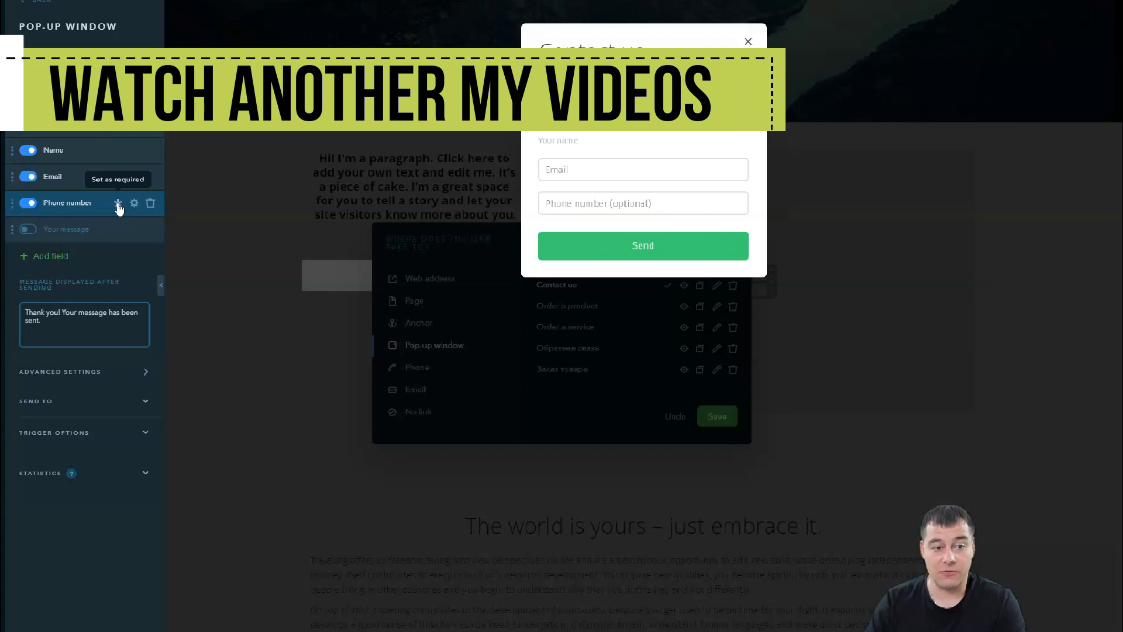
{"action": "left_click", "coordinate": [119, 204]}
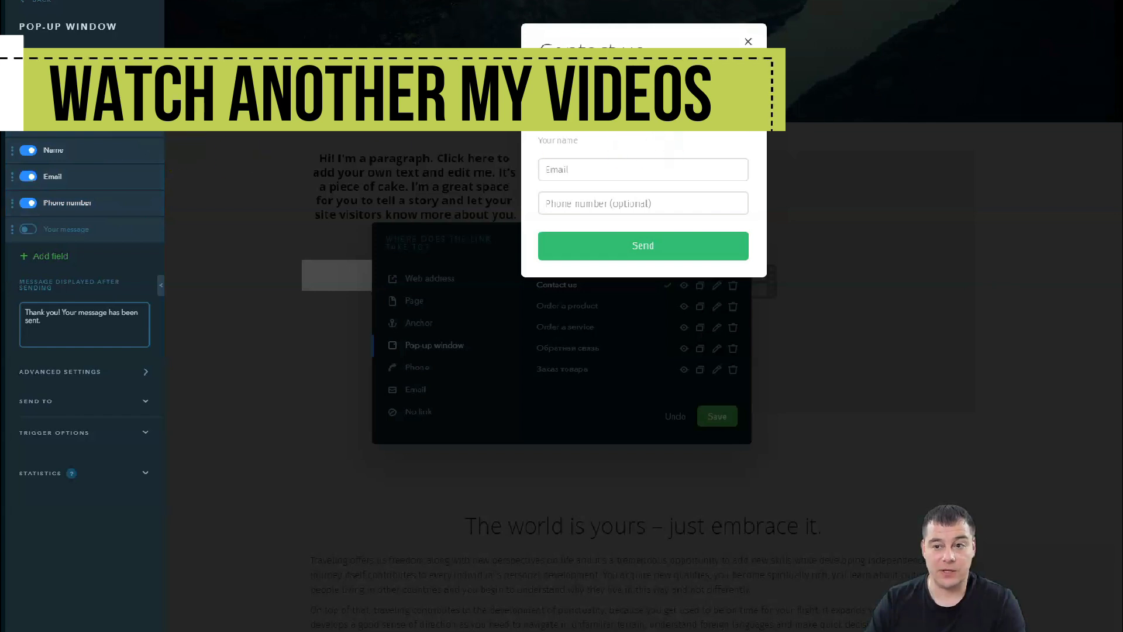
{"action": "left_click", "coordinate": [748, 41]}
{"action": "left_click", "coordinate": [22, 16]}
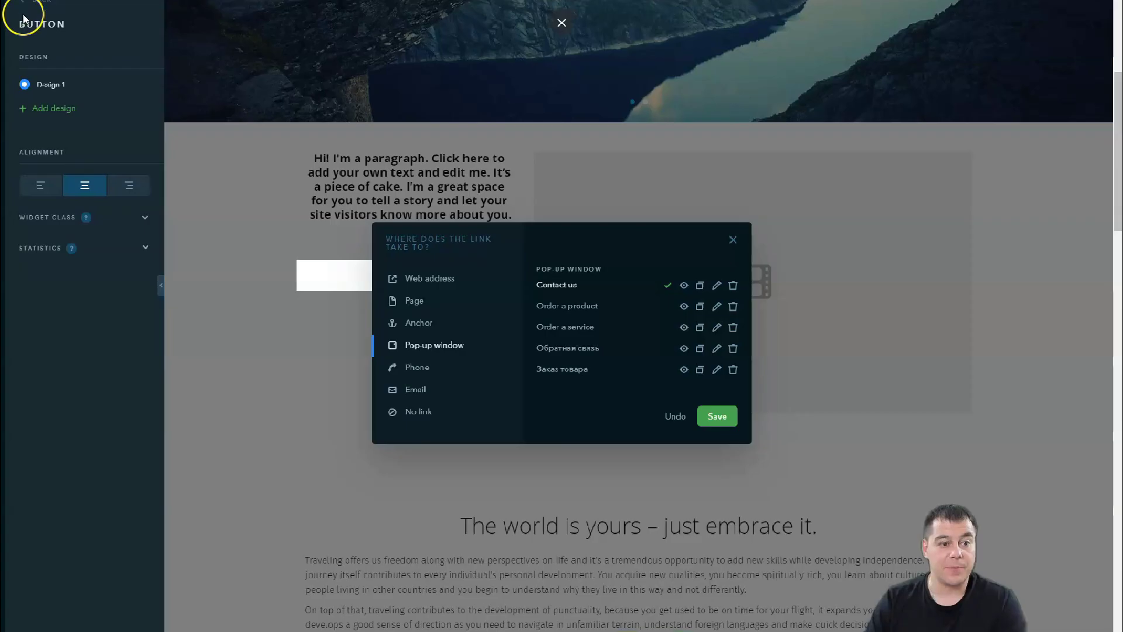
Step: Set Contact us submissions to go to an additional email address, and show the CRM options
{"action": "left_click", "coordinate": [717, 286]}
{"action": "left_click", "coordinate": [611, 241]}
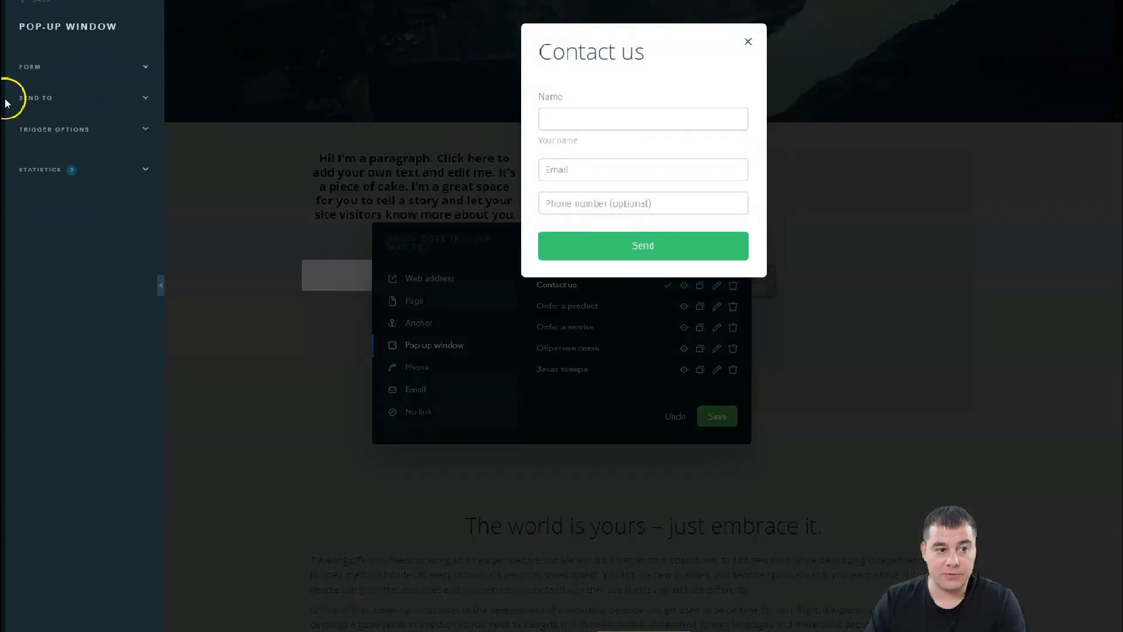
{"action": "left_click", "coordinate": [119, 100]}
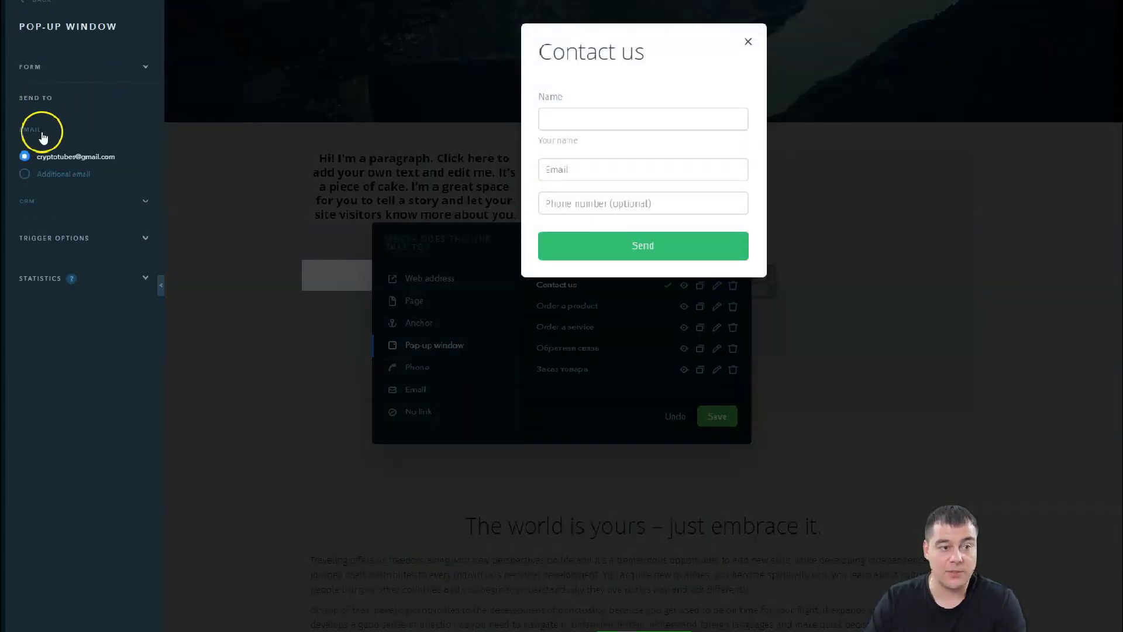
{"action": "left_click", "coordinate": [47, 174]}
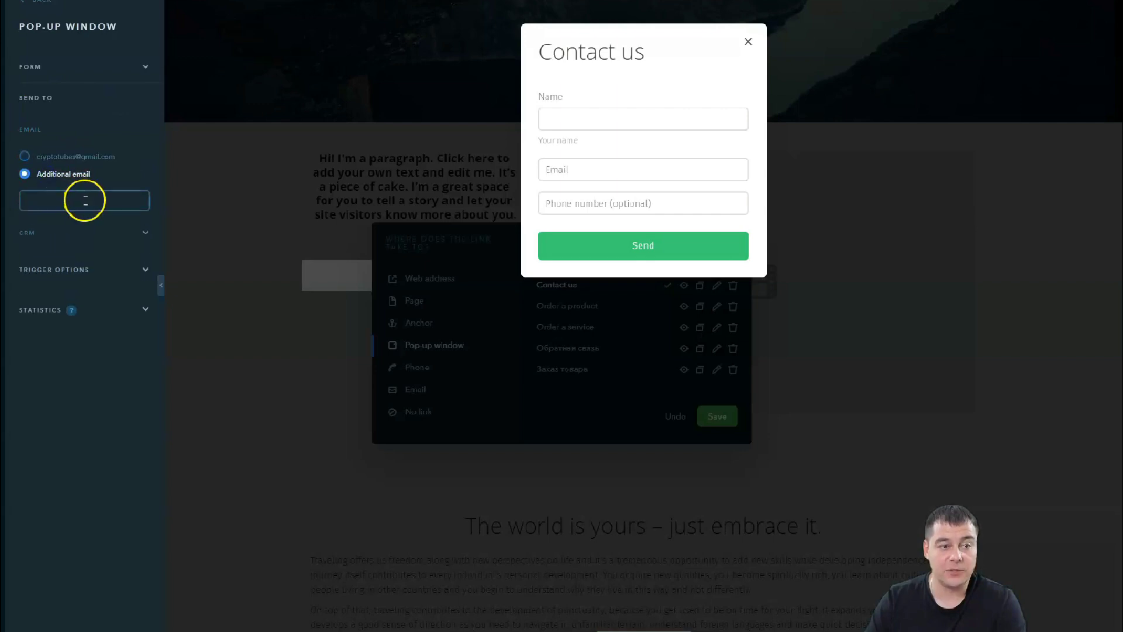
{"action": "left_click", "coordinate": [146, 235]}
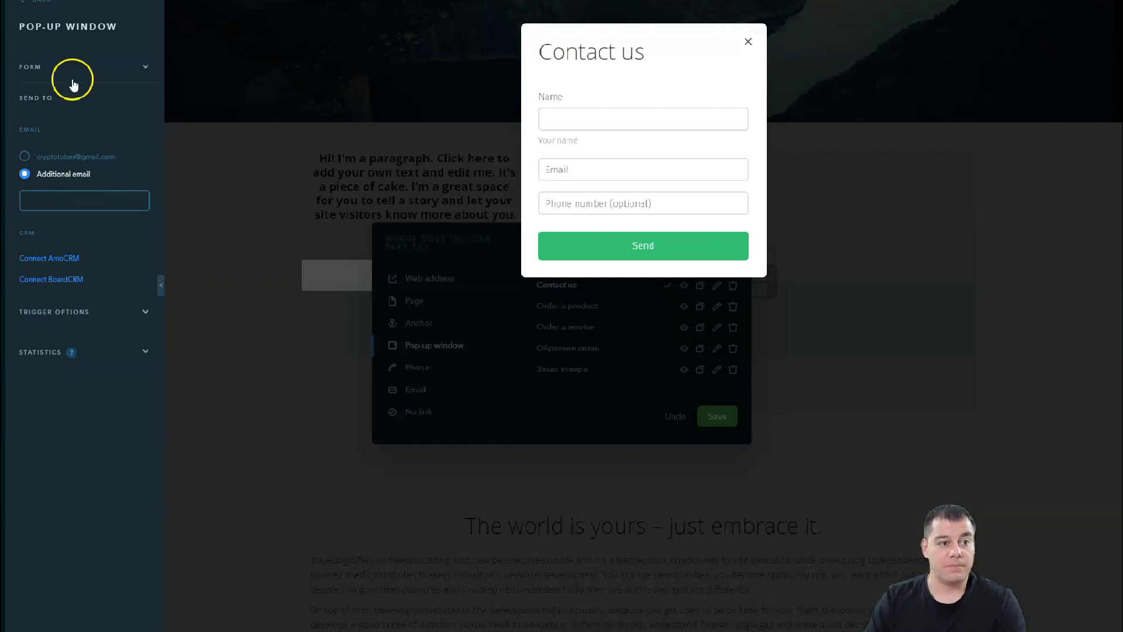
Step: Review the form's thank-you message, then close the pop-up editor and link dialog
{"action": "left_click", "coordinate": [110, 66]}
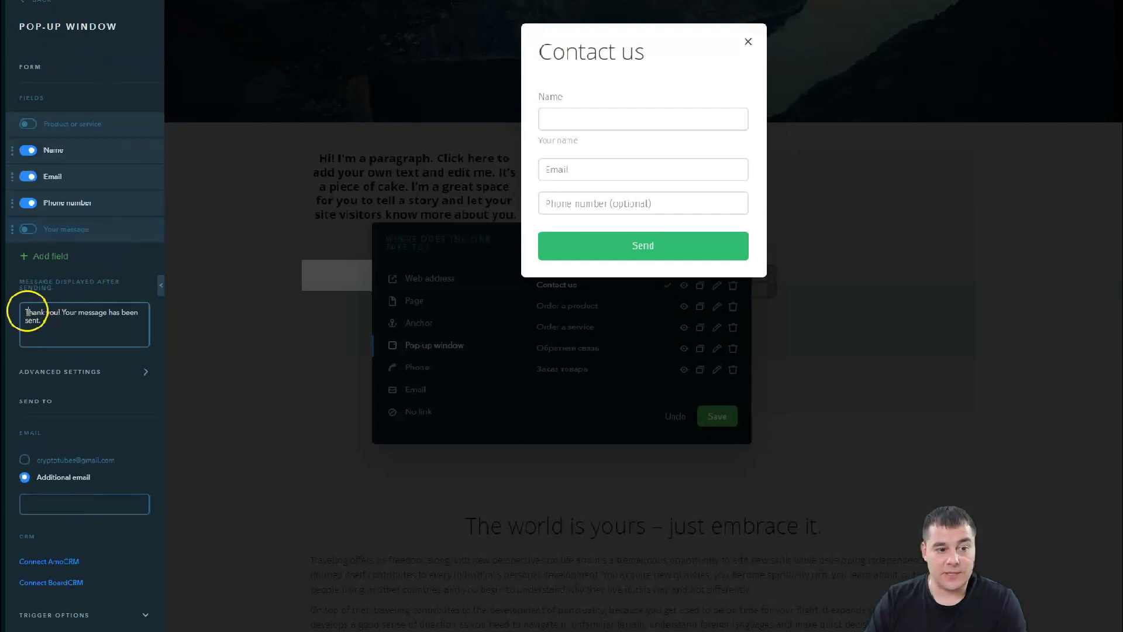
{"action": "left_click_drag", "start_coordinate": [25, 309], "coordinate": [65, 325]}
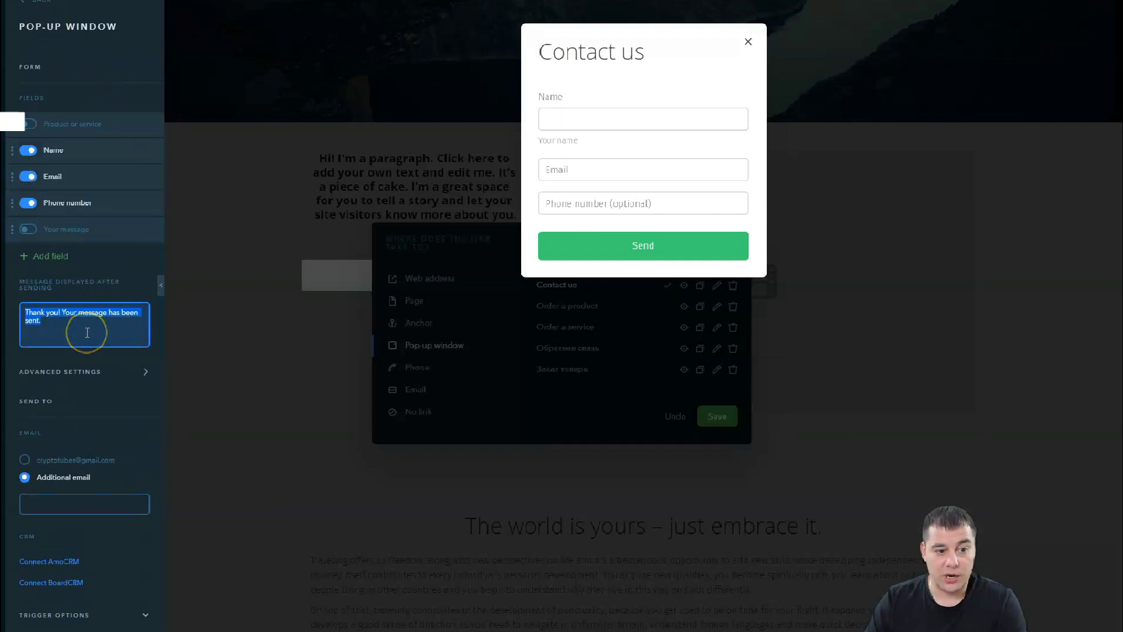
{"action": "left_click", "coordinate": [87, 331]}
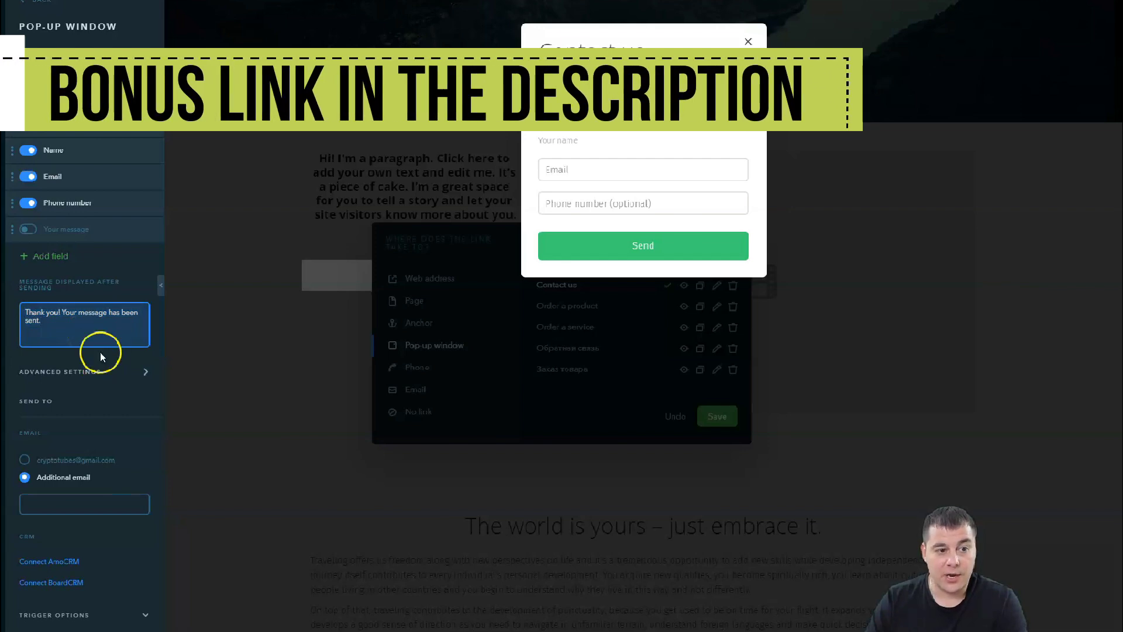
{"action": "left_click", "coordinate": [27, 3]}
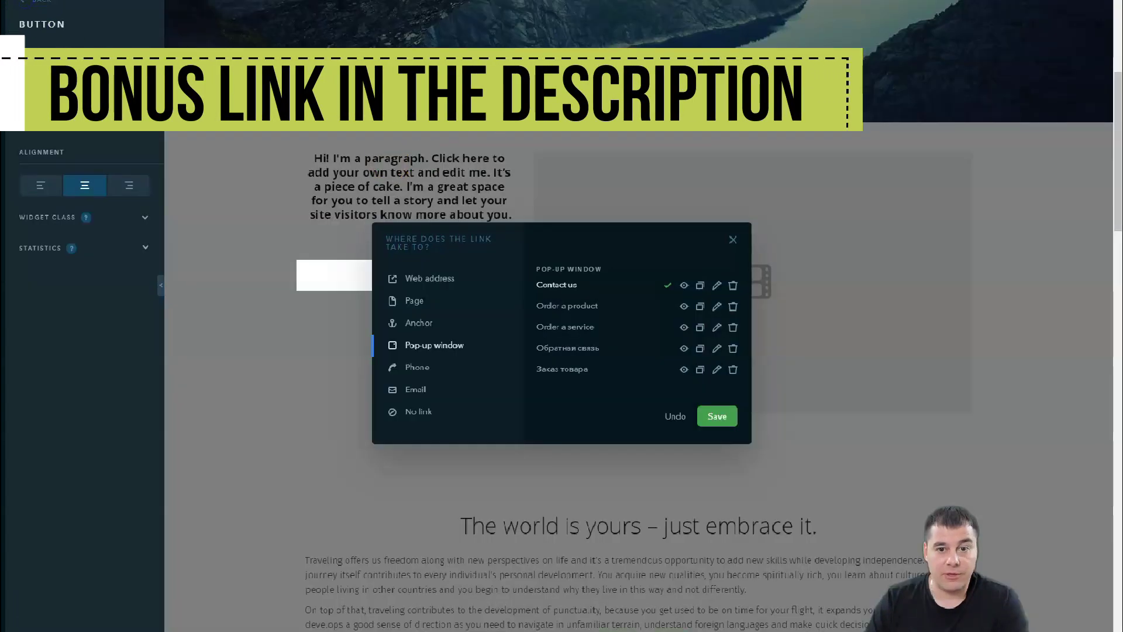
{"action": "left_click", "coordinate": [588, 198]}
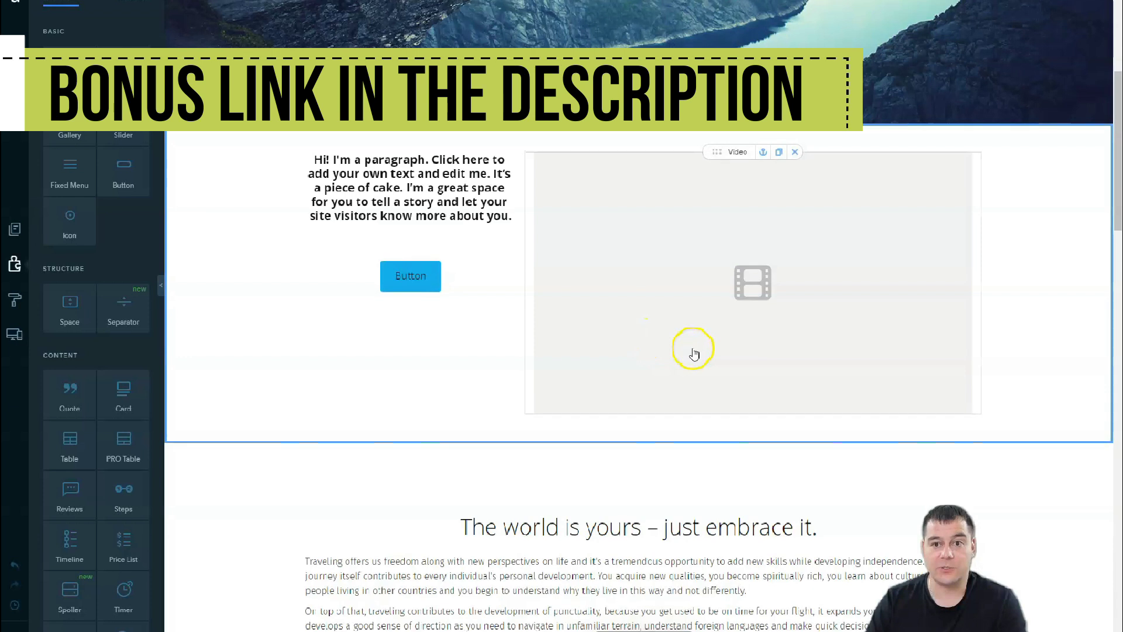
{"action": "scroll", "coordinate": [693, 353], "scroll_direction": "up", "scroll_amount": 3}
{"action": "scroll", "coordinate": [692, 349], "scroll_direction": "up", "scroll_amount": 1}
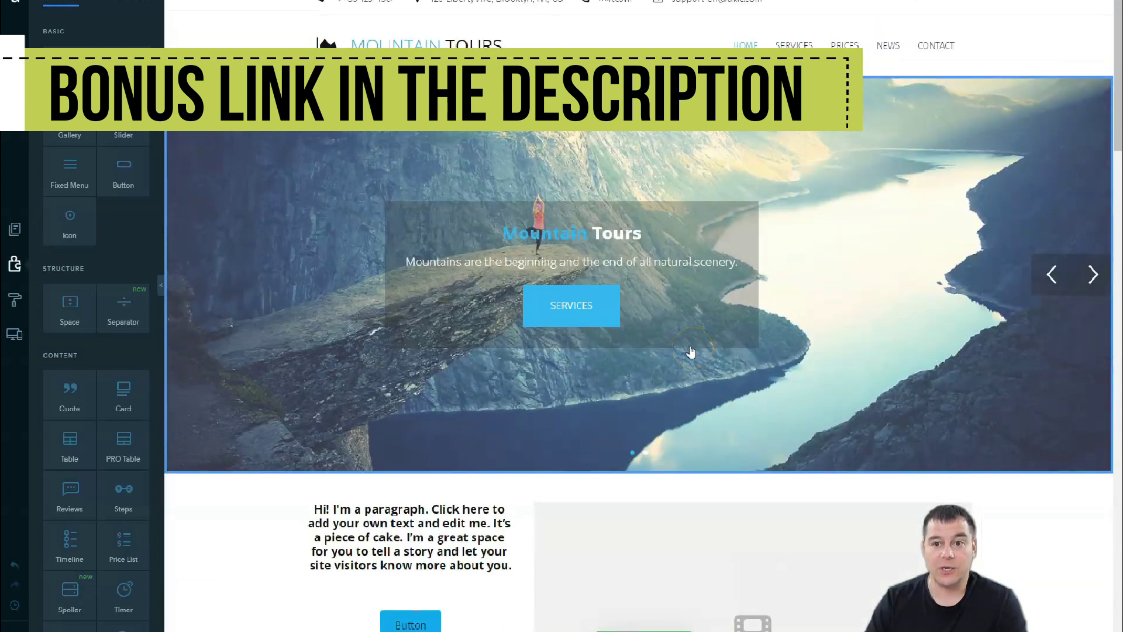
{"action": "scroll", "coordinate": [691, 352], "scroll_direction": "down", "scroll_amount": 3}
{"action": "scroll", "coordinate": [689, 349], "scroll_direction": "down", "scroll_amount": 3}
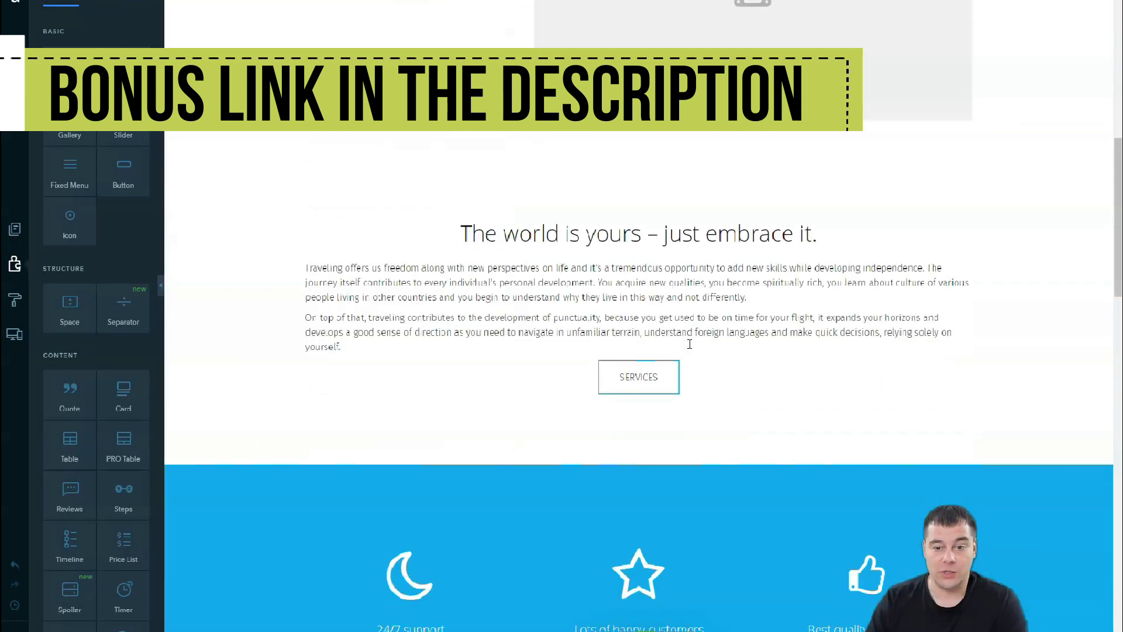
{"action": "scroll", "coordinate": [689, 344], "scroll_direction": "down", "scroll_amount": 2}
{"action": "scroll", "coordinate": [689, 347], "scroll_direction": "down", "scroll_amount": 1}
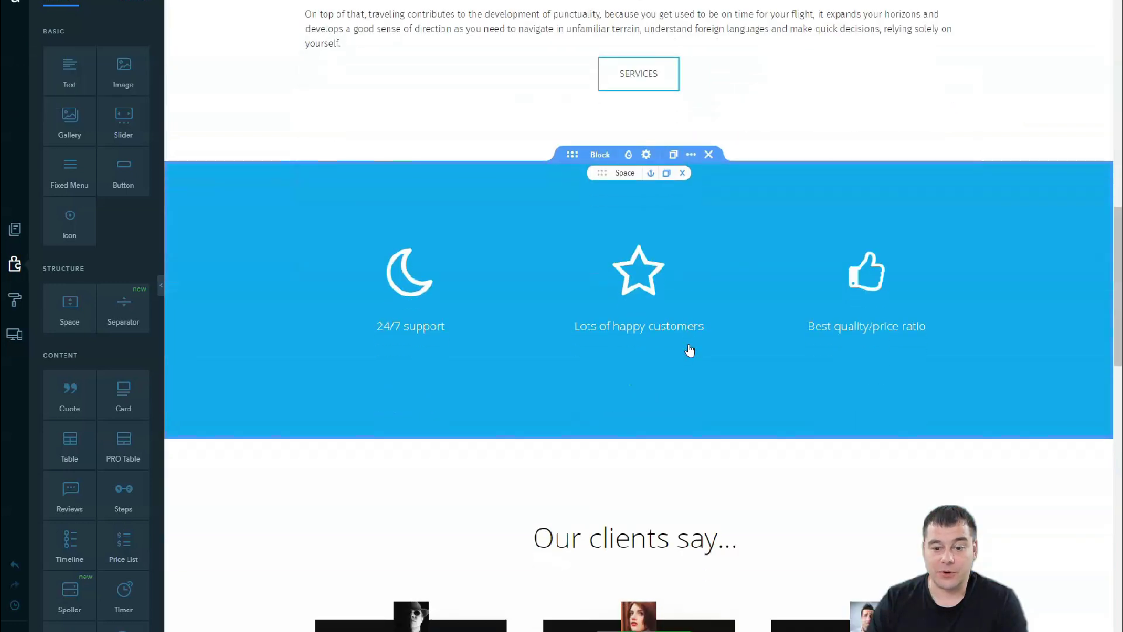
{"action": "scroll", "coordinate": [689, 349], "scroll_direction": "down", "scroll_amount": 2}
{"action": "scroll", "coordinate": [689, 347], "scroll_direction": "down", "scroll_amount": 2}
{"action": "scroll", "coordinate": [689, 346], "scroll_direction": "down", "scroll_amount": 1}
{"action": "scroll", "coordinate": [689, 343], "scroll_direction": "down", "scroll_amount": 2}
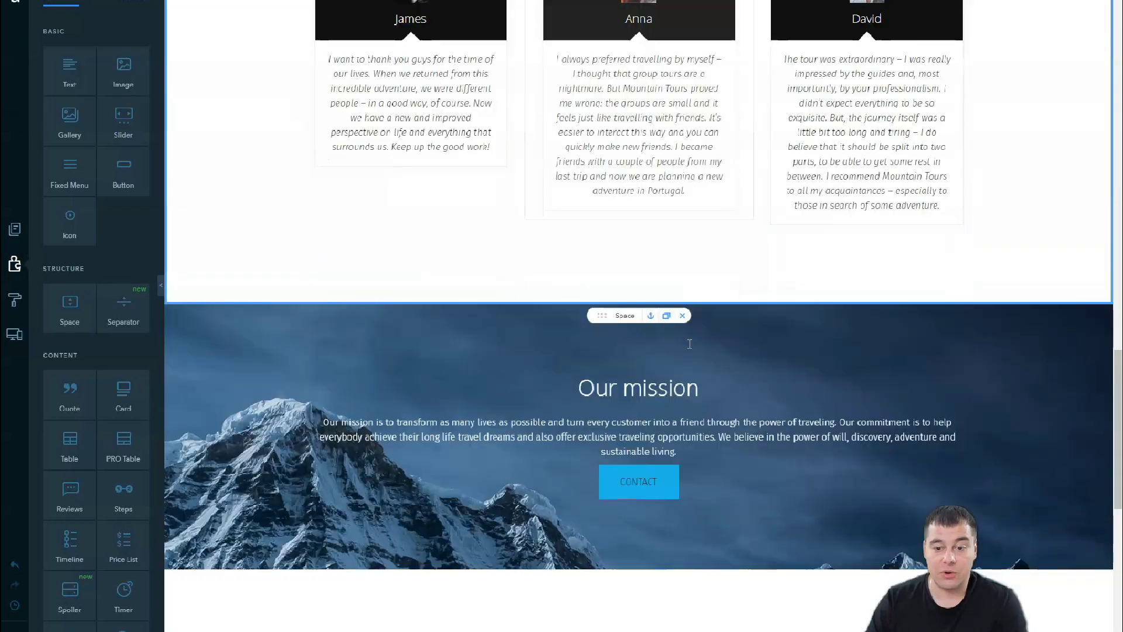
{"action": "scroll", "coordinate": [689, 343], "scroll_direction": "down", "scroll_amount": 1}
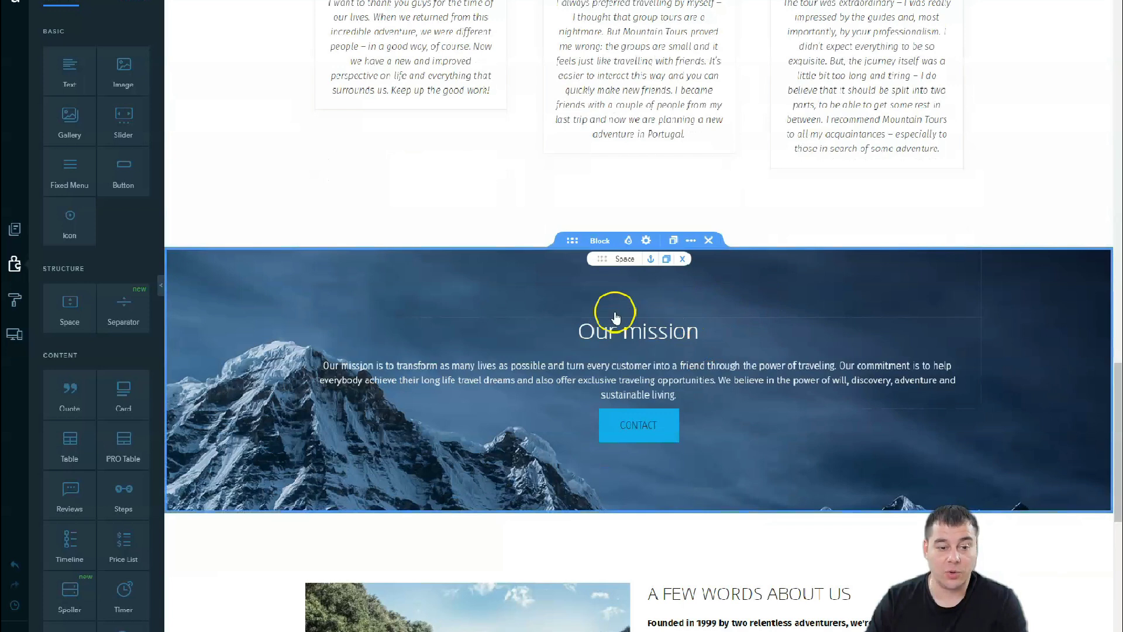
{"action": "mouse_move", "coordinate": [449, 331]}
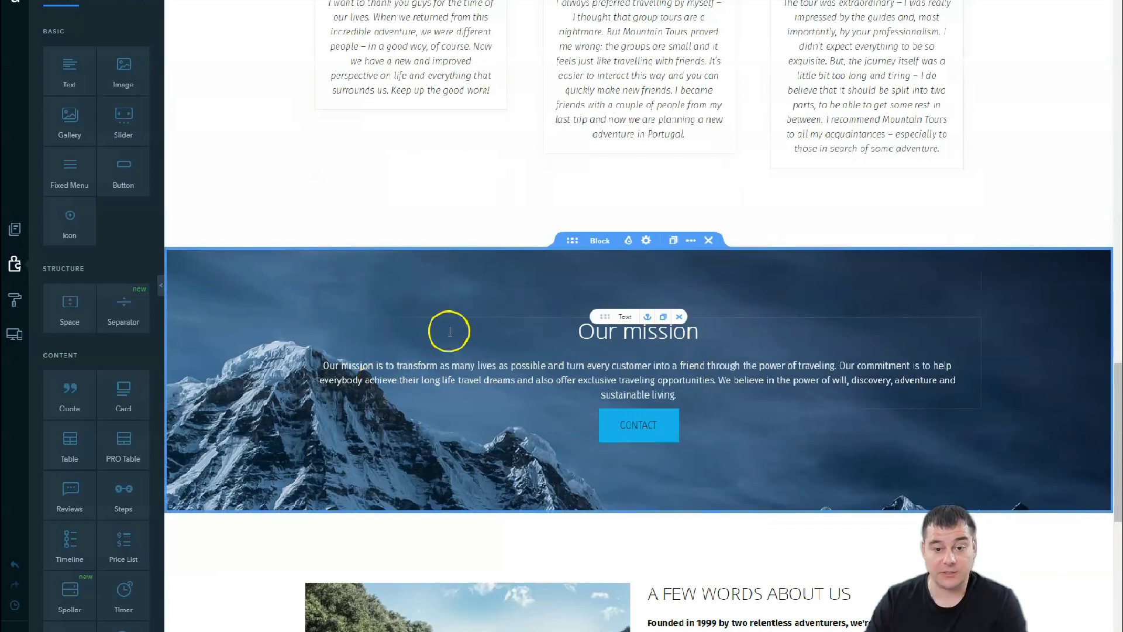
{"action": "scroll", "coordinate": [489, 301], "scroll_direction": "up", "scroll_amount": 4}
{"action": "scroll", "coordinate": [571, 326], "scroll_direction": "up", "scroll_amount": 3}
{"action": "scroll", "coordinate": [584, 328], "scroll_direction": "up", "scroll_amount": 4}
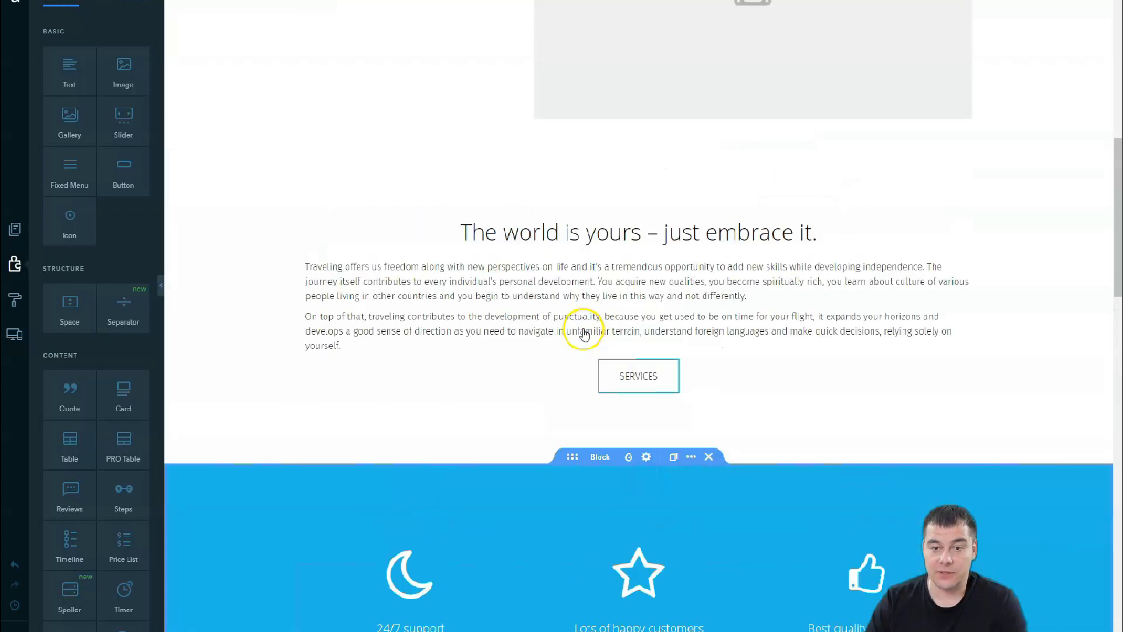
{"action": "scroll", "coordinate": [584, 331], "scroll_direction": "up", "scroll_amount": 4}
{"action": "scroll", "coordinate": [585, 334], "scroll_direction": "up", "scroll_amount": 3}
{"action": "scroll", "coordinate": [585, 334], "scroll_direction": "up", "scroll_amount": 3}
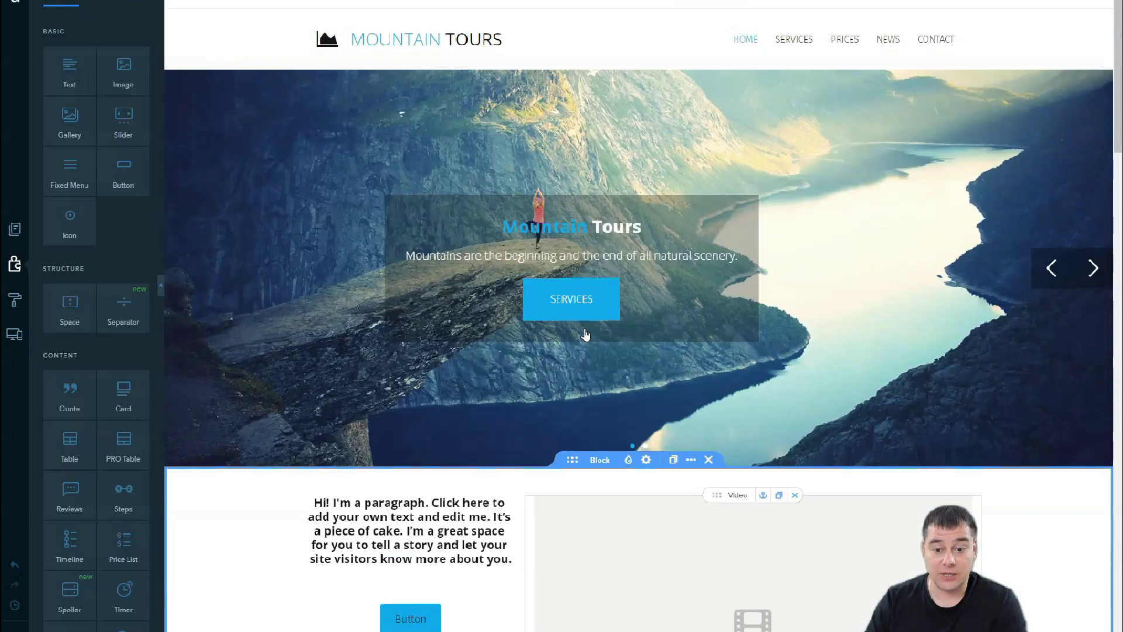
{"action": "scroll", "coordinate": [584, 334], "scroll_direction": "down", "scroll_amount": 3}
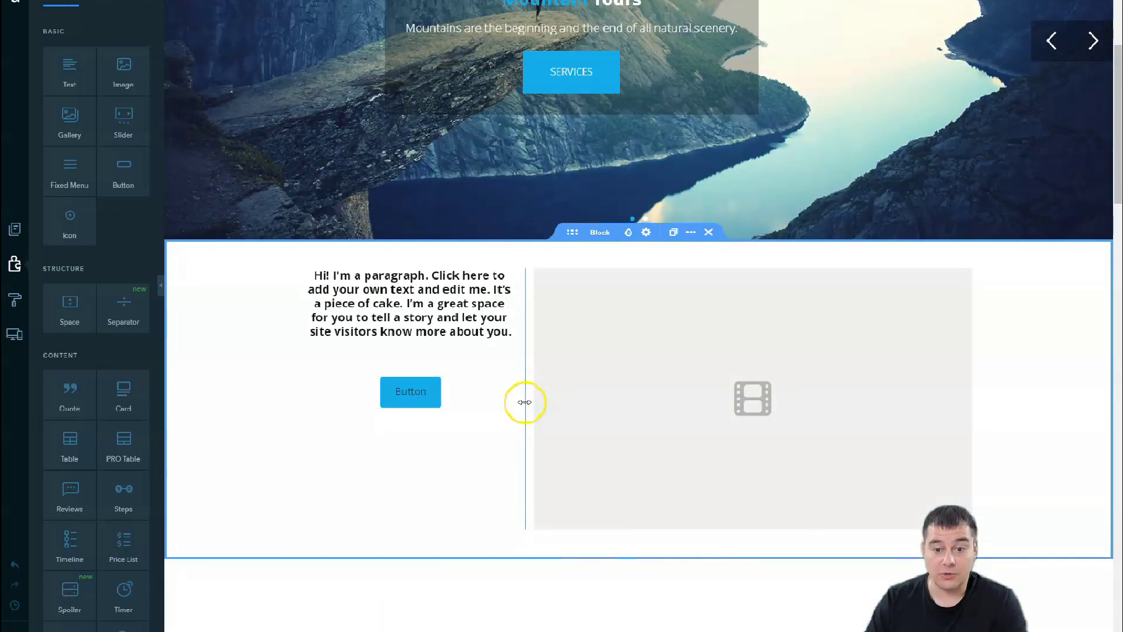
Step: Move the column divider right, widening the text column and narrowing the video column
{"action": "left_click_drag", "start_coordinate": [524, 401], "coordinate": [630, 403]}
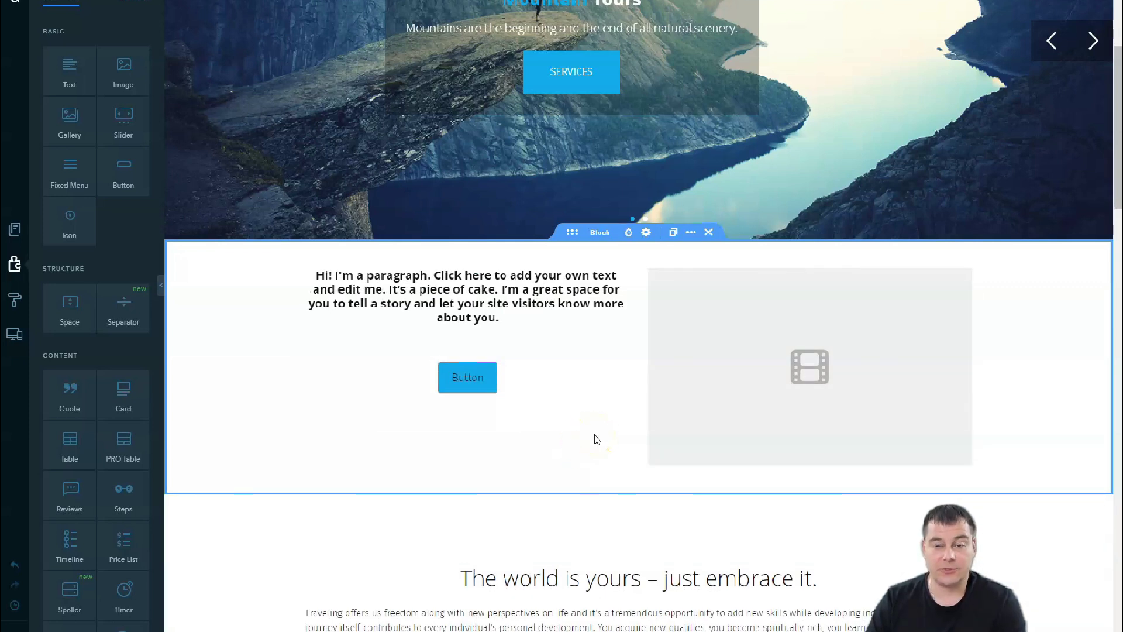
{"action": "left_click", "coordinate": [562, 439]}
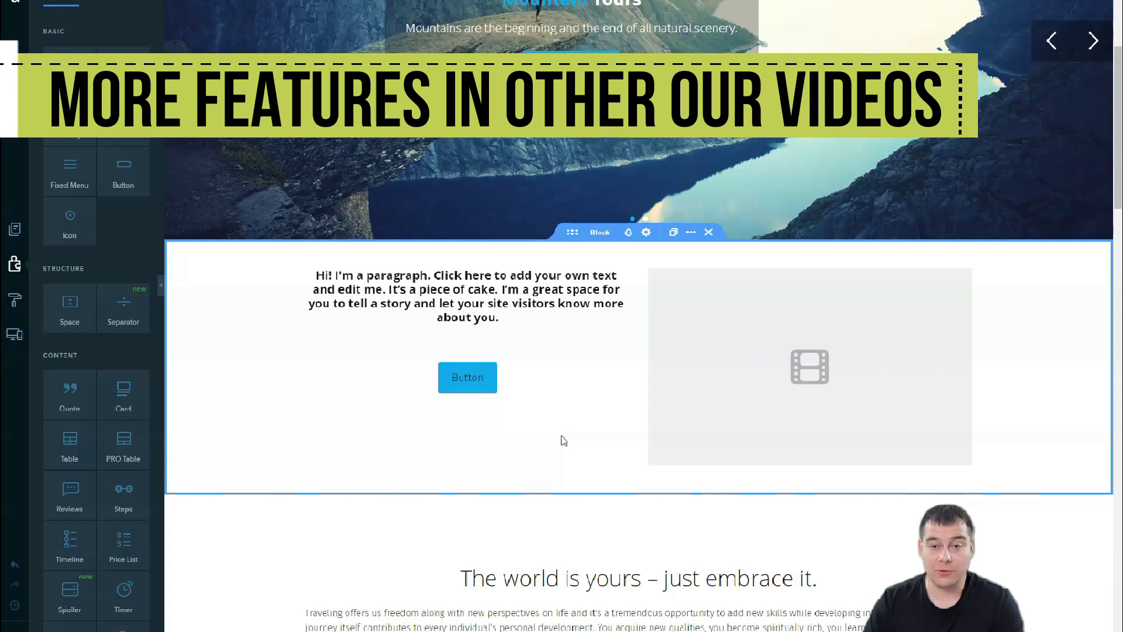
{"action": "left_click", "coordinate": [564, 445]}
{"action": "left_click", "coordinate": [570, 454]}
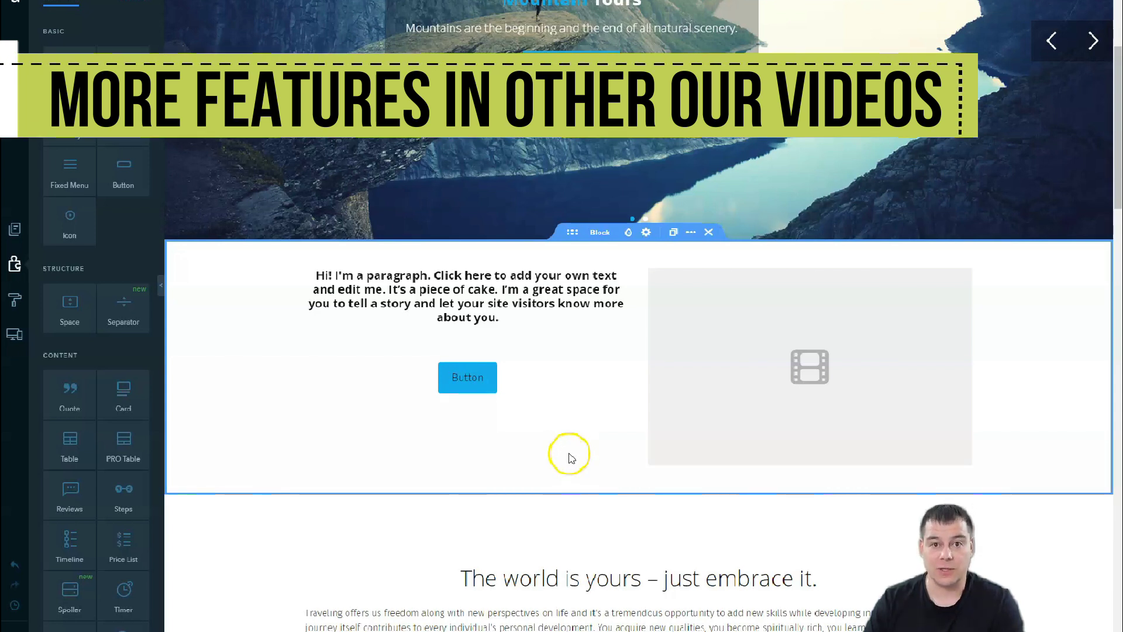